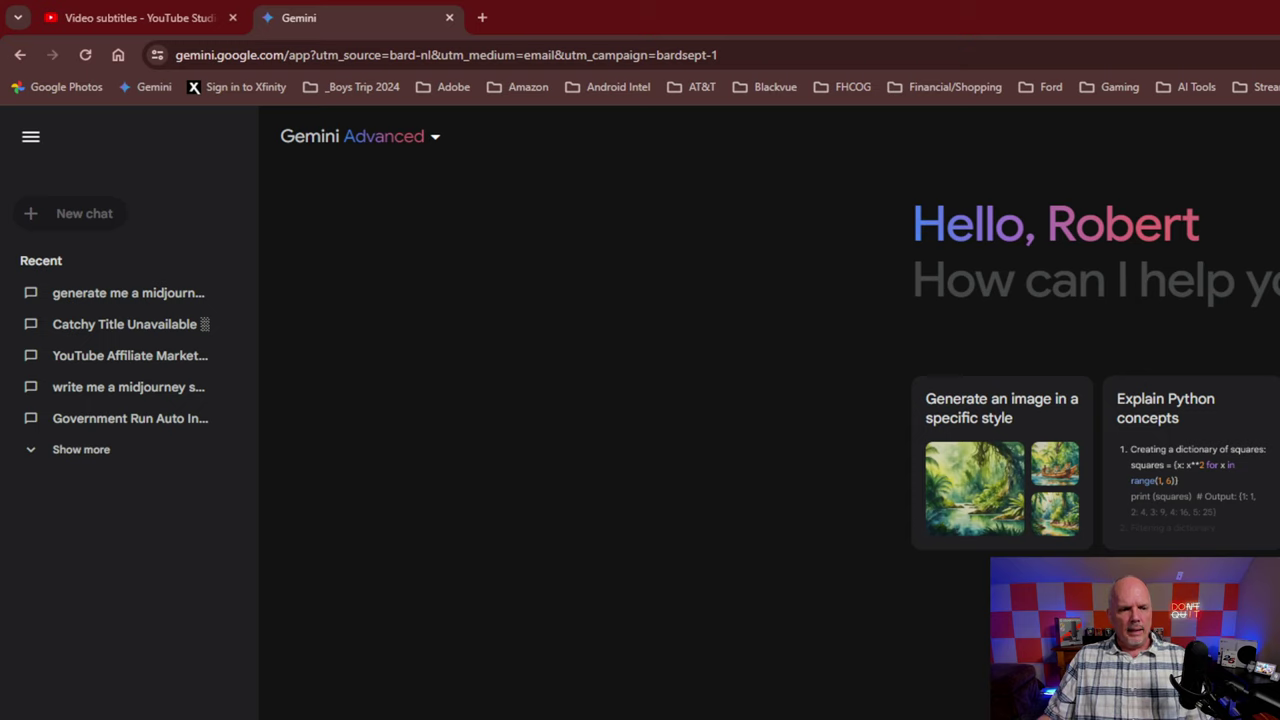
# Submit the prompt asking for an SEO optimized blog post with an optimized meta description and key phrases.
pyautogui.press('Return')
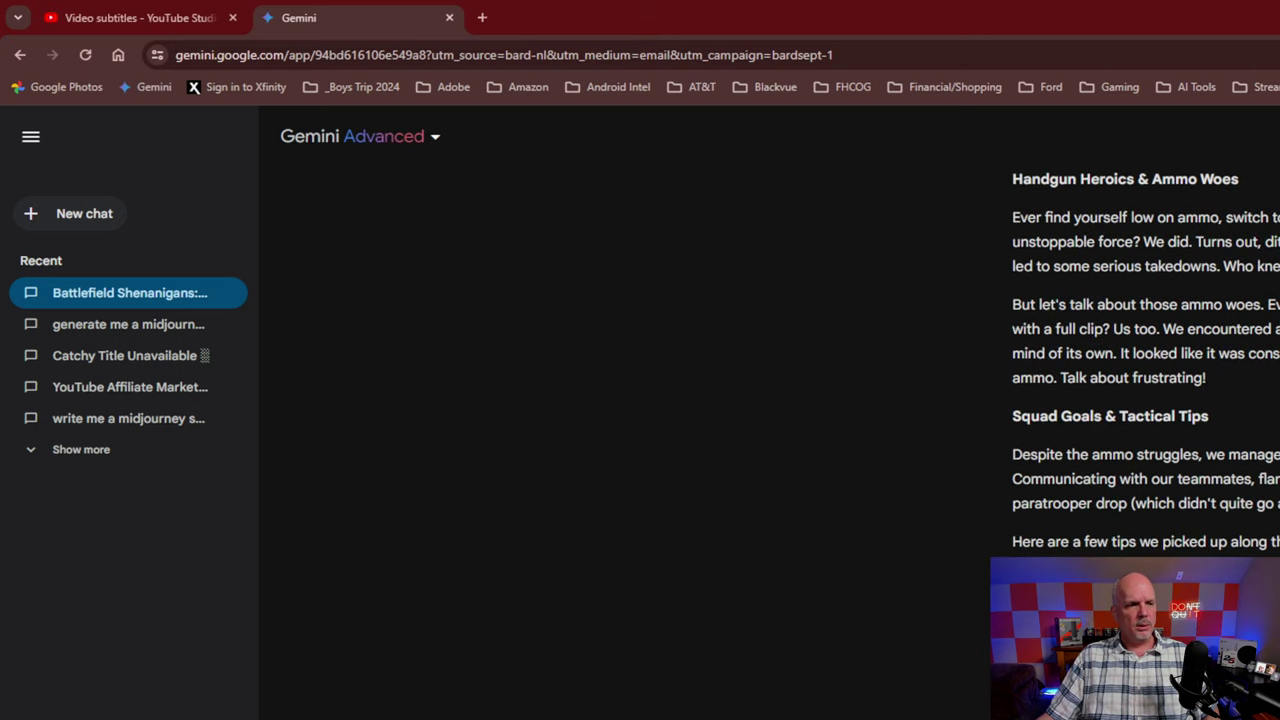
# Review the title, meta description and key phrases at the start of the generated Battlefield blog post.
pyautogui.scroll(10, 1049, 423)
pyautogui.moveTo(1014, 402); pyautogui.dragTo(1275, 405)
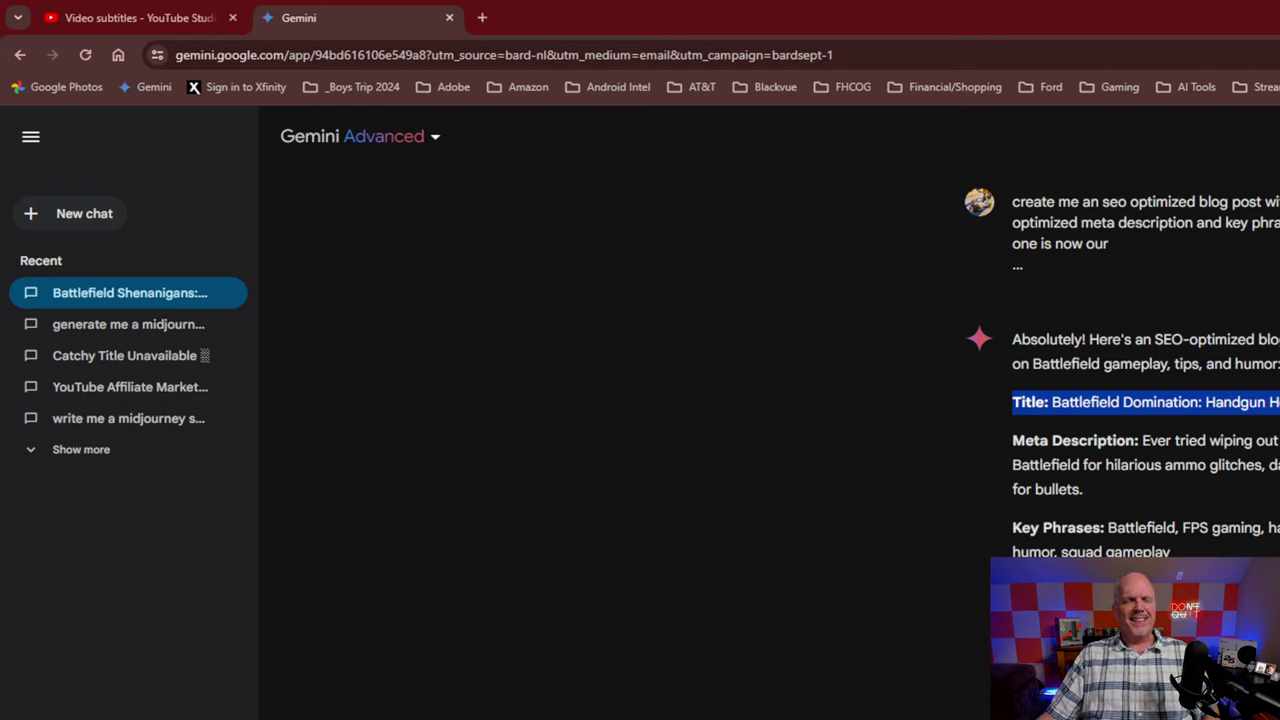
pyautogui.press('Escape')
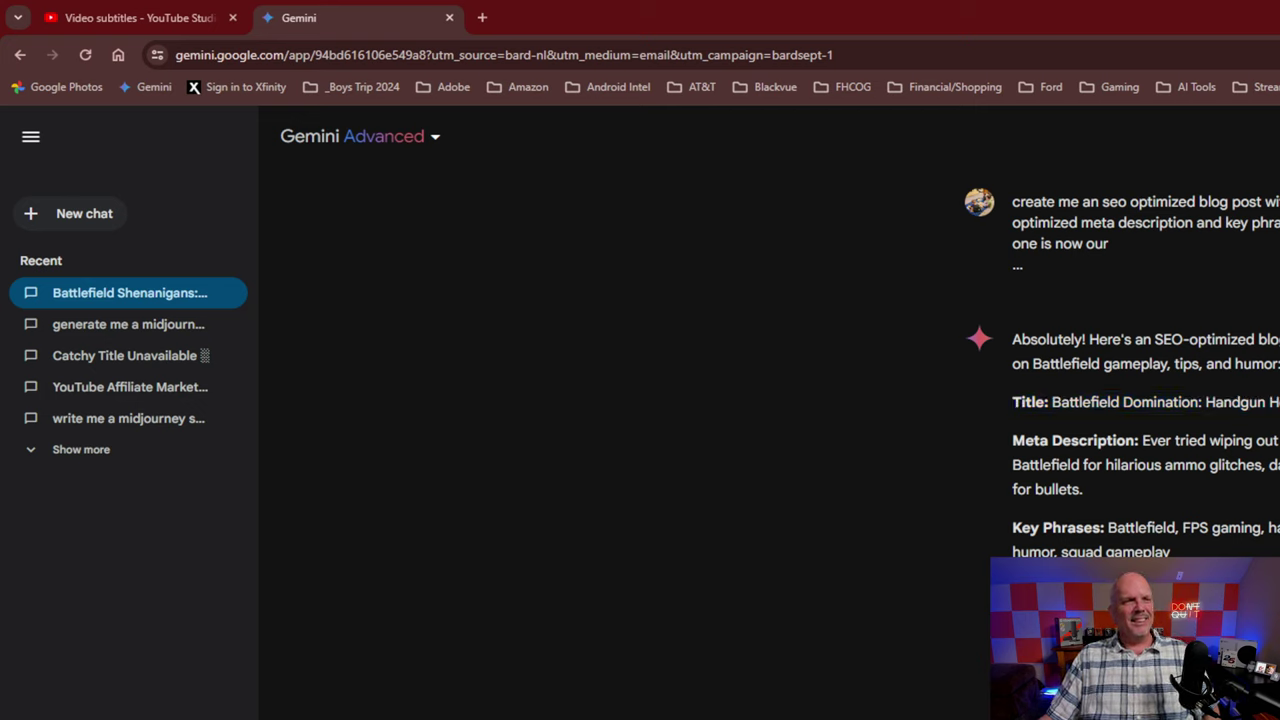
pyautogui.moveTo(1108, 490); pyautogui.dragTo(1142, 440)
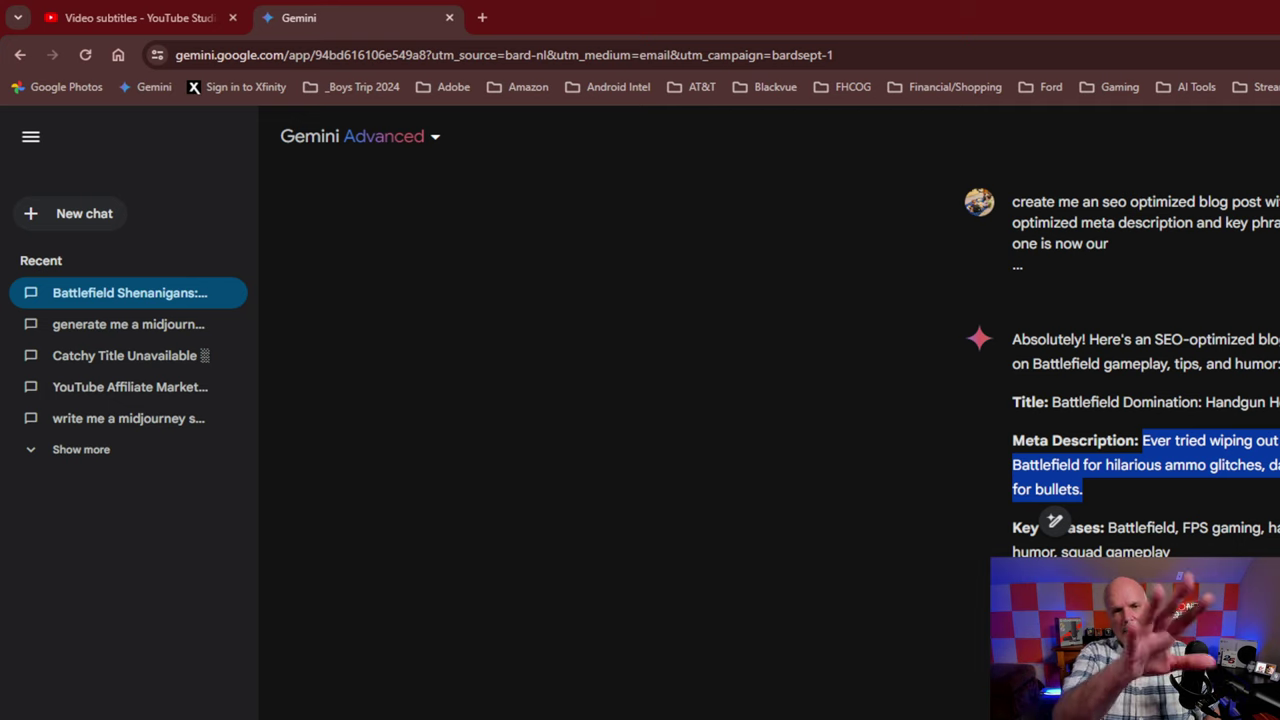
pyautogui.click(1054, 521)
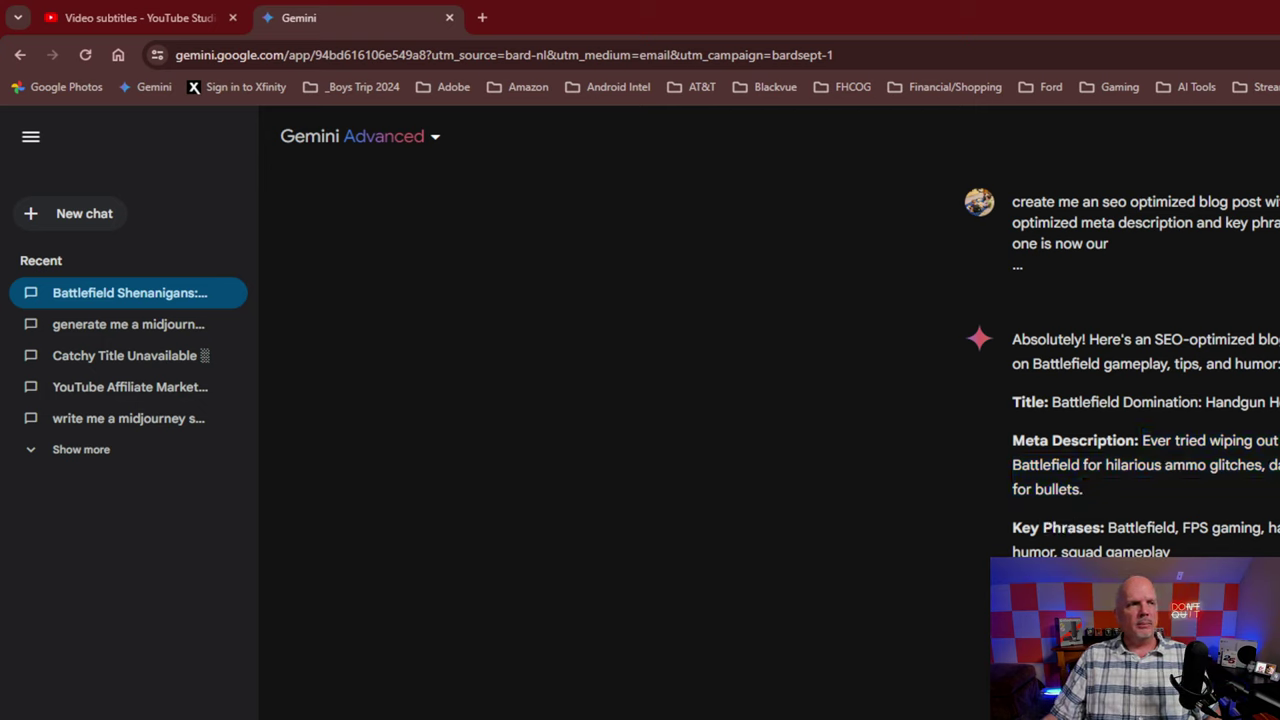
pyautogui.moveTo(1178, 553); pyautogui.dragTo(1106, 527)
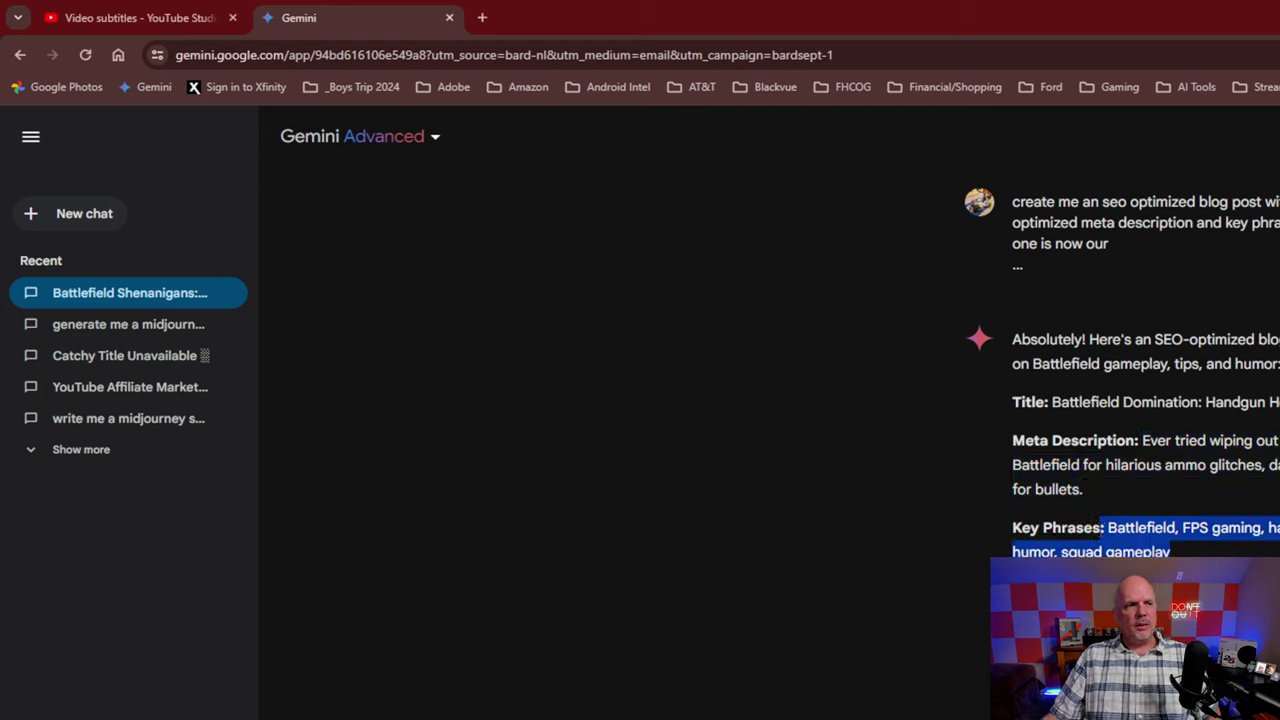
pyautogui.click(1100, 530)
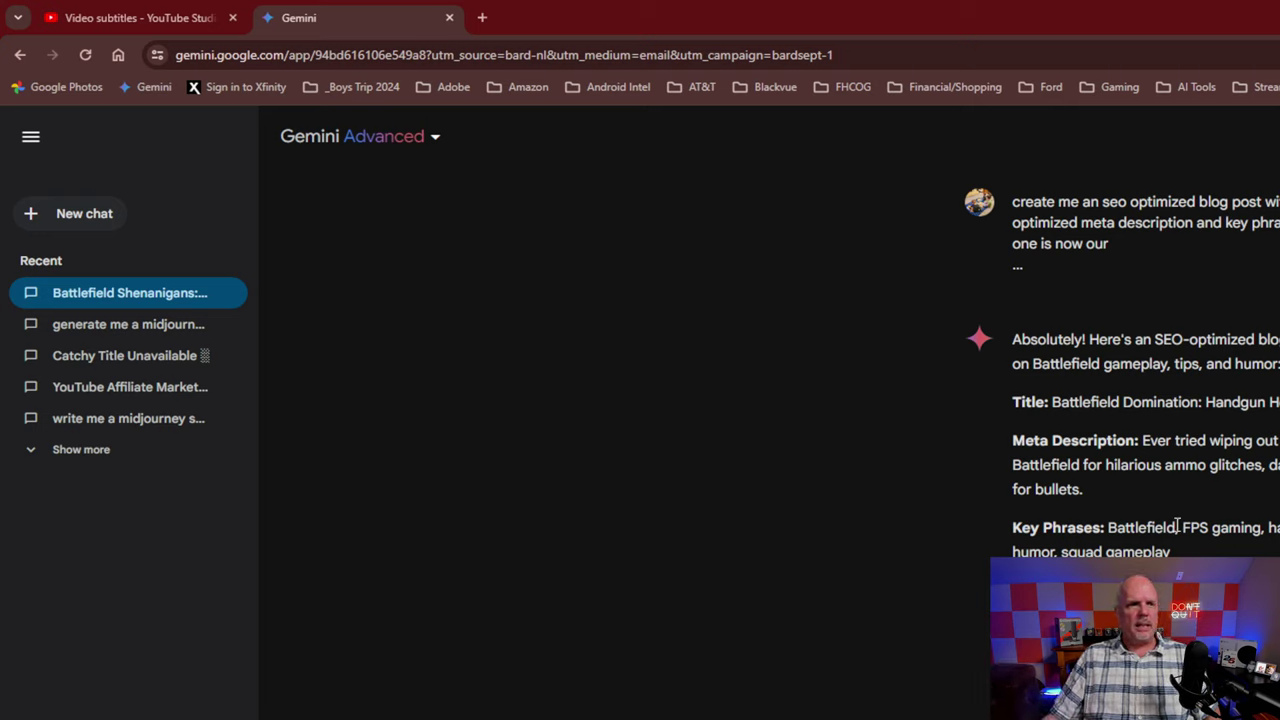
pyautogui.moveTo(1177, 528); pyautogui.dragTo(1109, 528)
pyautogui.moveTo(1268, 528); pyautogui.dragTo(1279, 528)
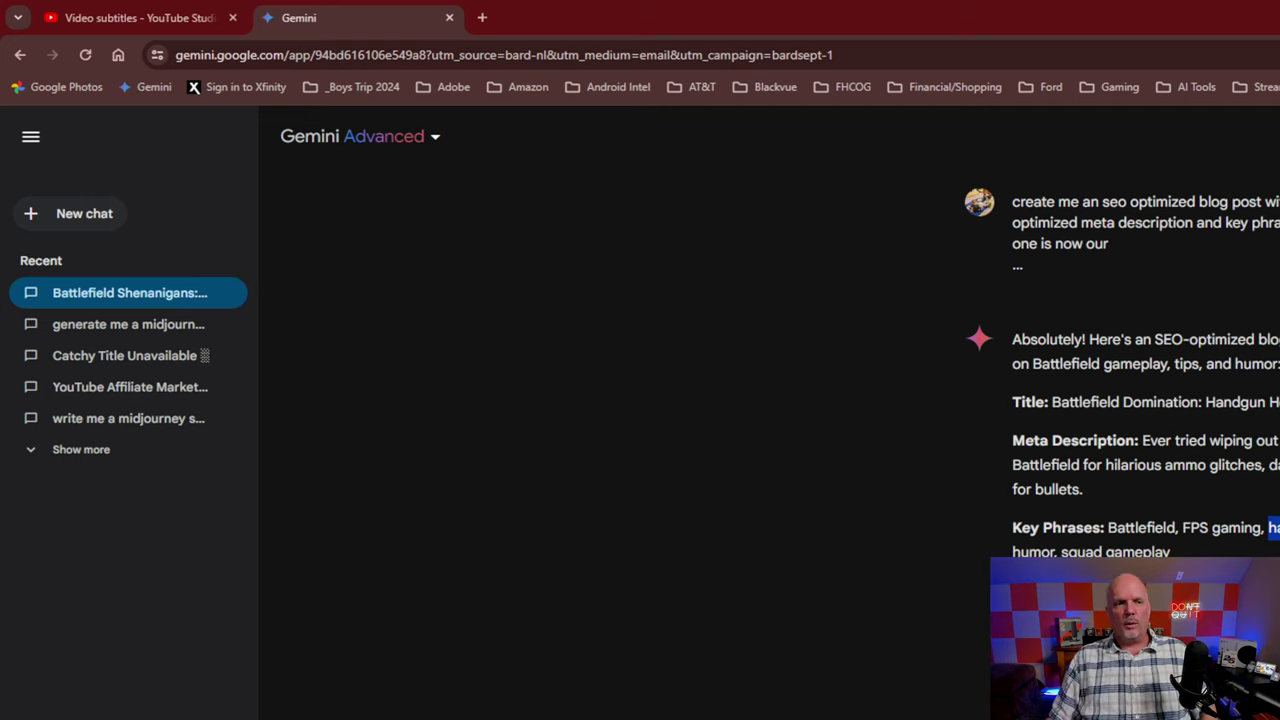
# Ask in the same chat for 25 SEO optimized keywords and highlight the generated list to review it.
pyautogui.scroll(-8, 1140, 380)
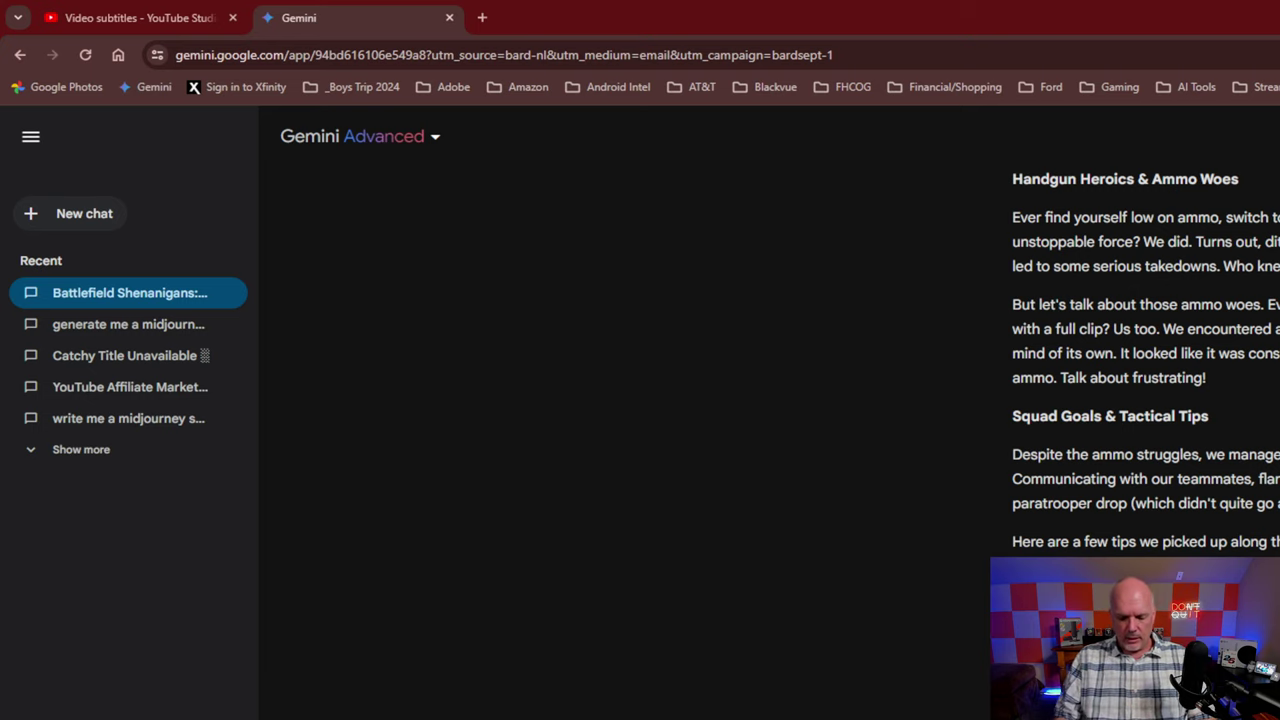
pyautogui.press('Return')
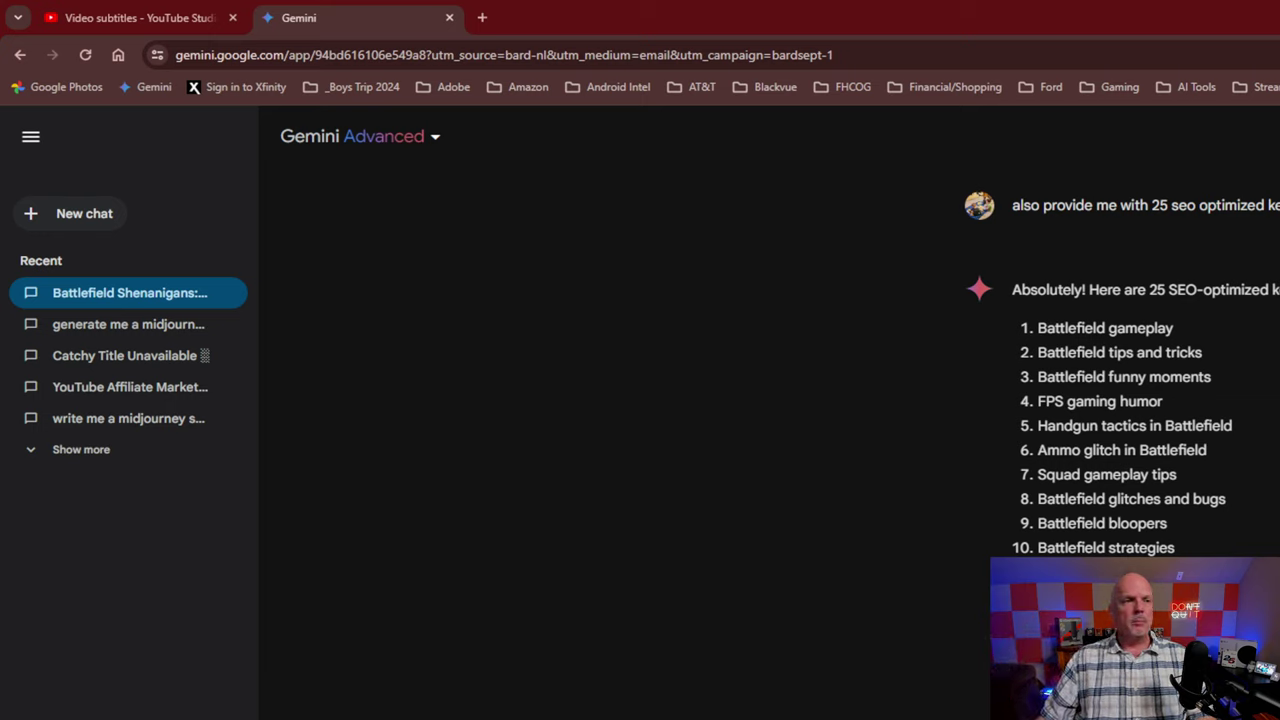
pyautogui.moveTo(1178, 548); pyautogui.dragTo(1020, 329)
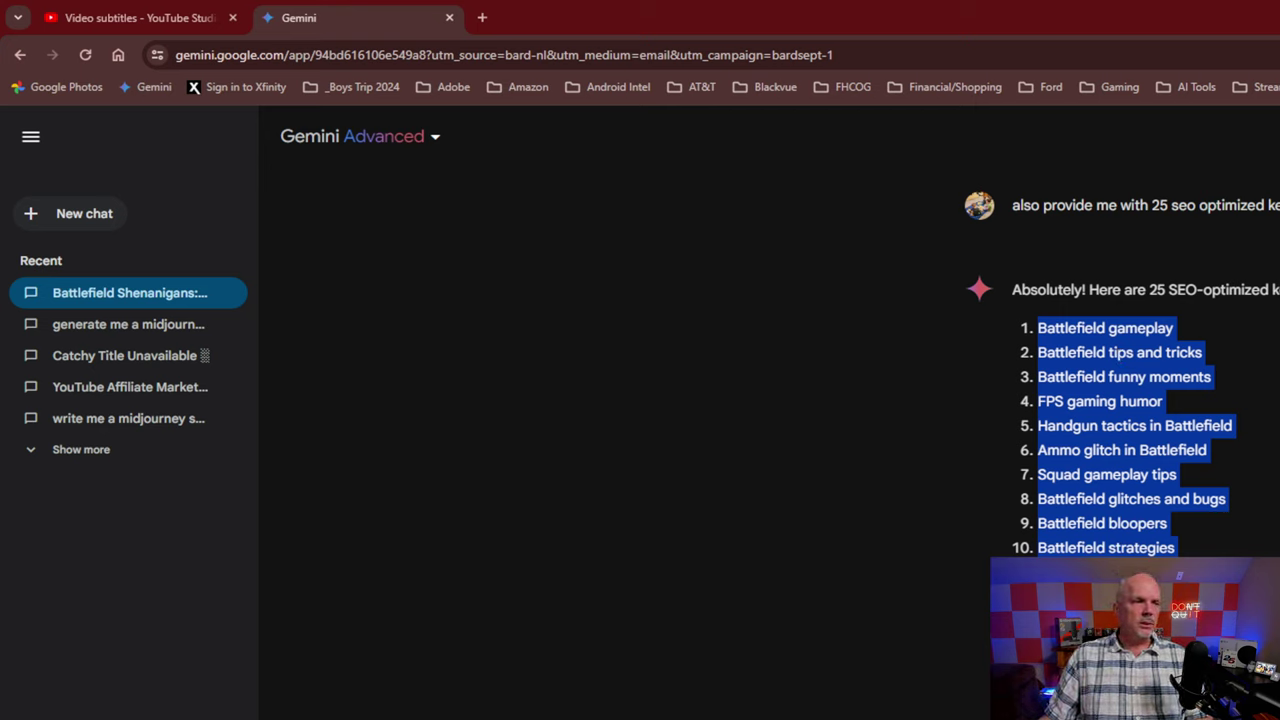
pyautogui.click(1256, 538)
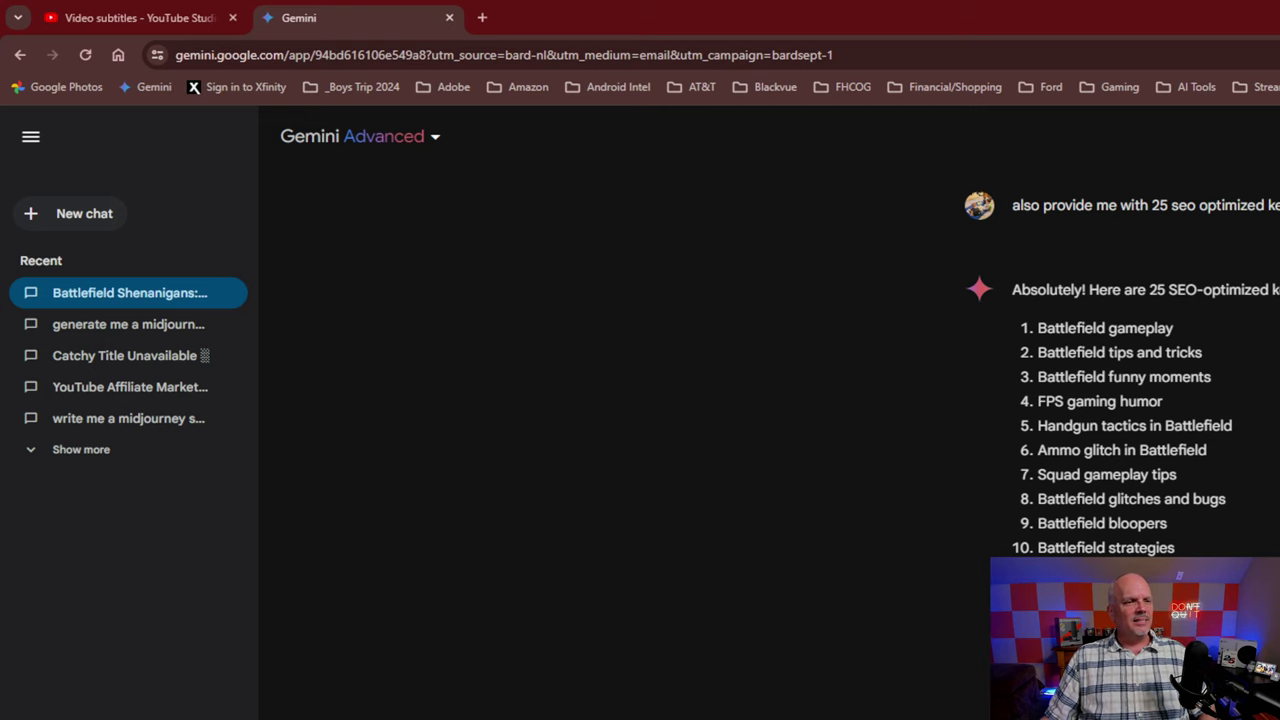
# Read through the generated blog post from the original request to the "Squad Goals & Tactical Tips" section.
pyautogui.scroll(15, 1145, 440)
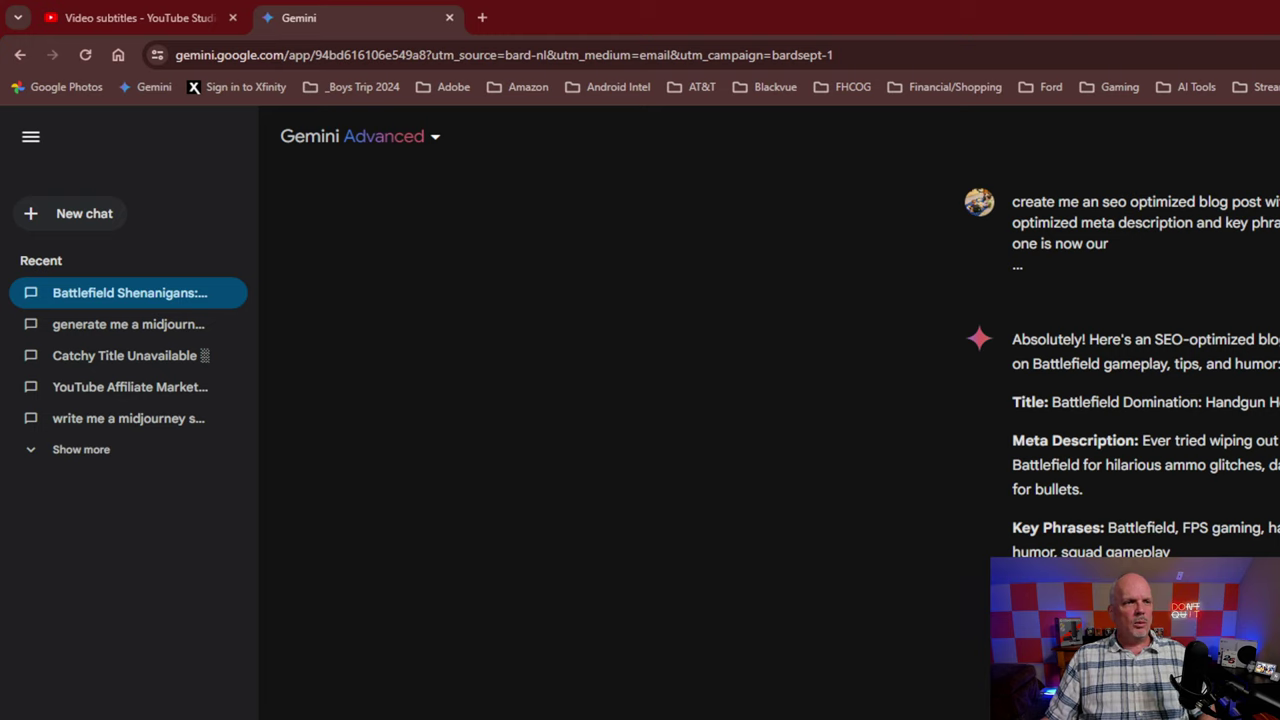
pyautogui.scroll(-15, 1145, 400)
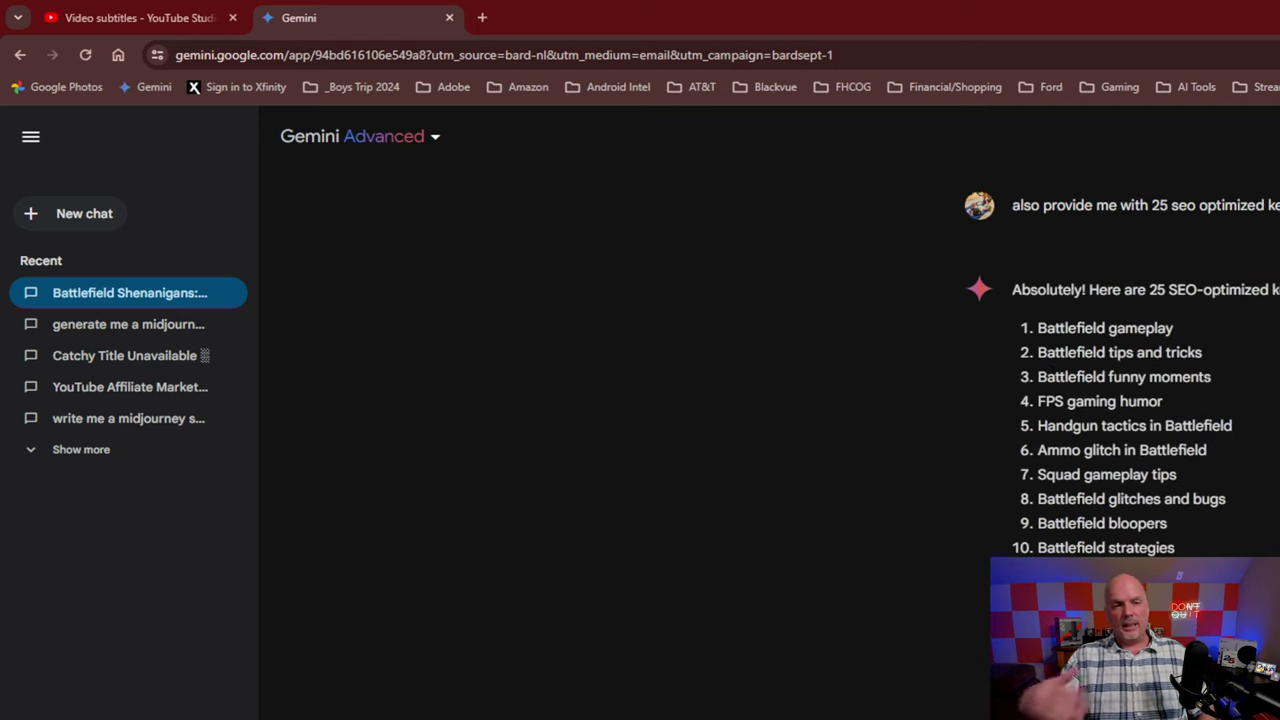
pyautogui.scroll(15, 1145, 400)
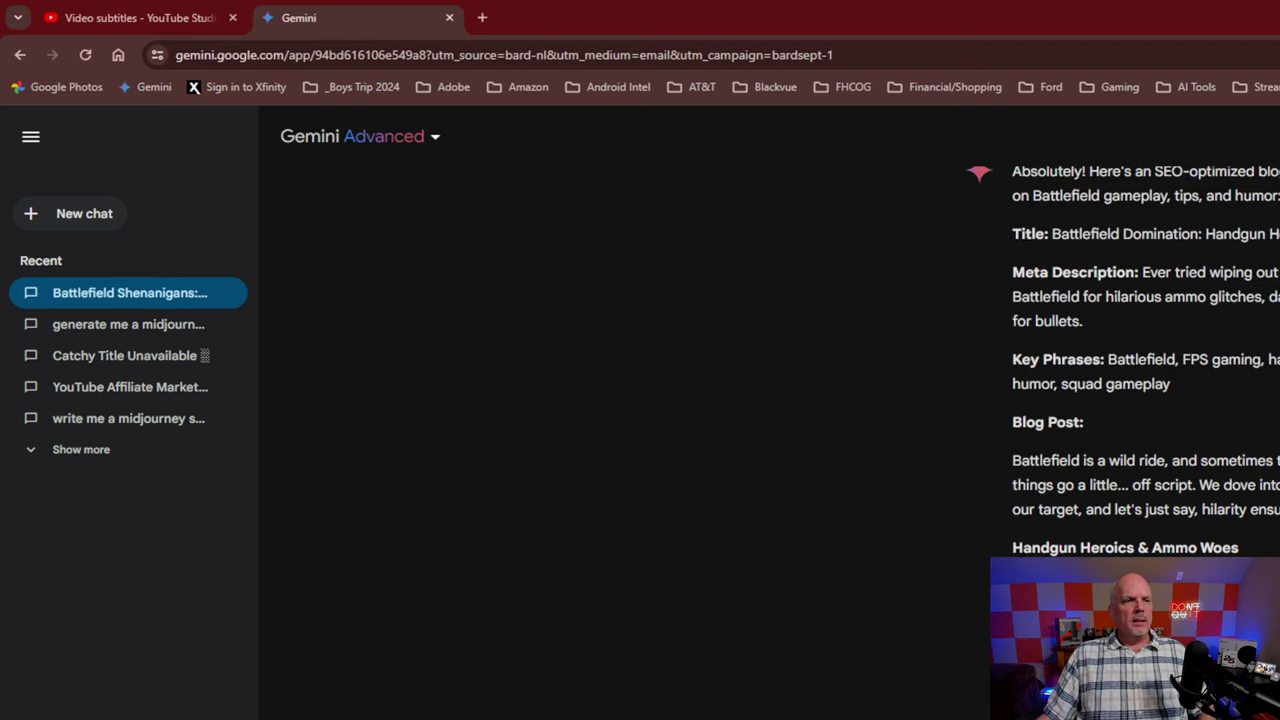
pyautogui.scroll(2, 1145, 400)
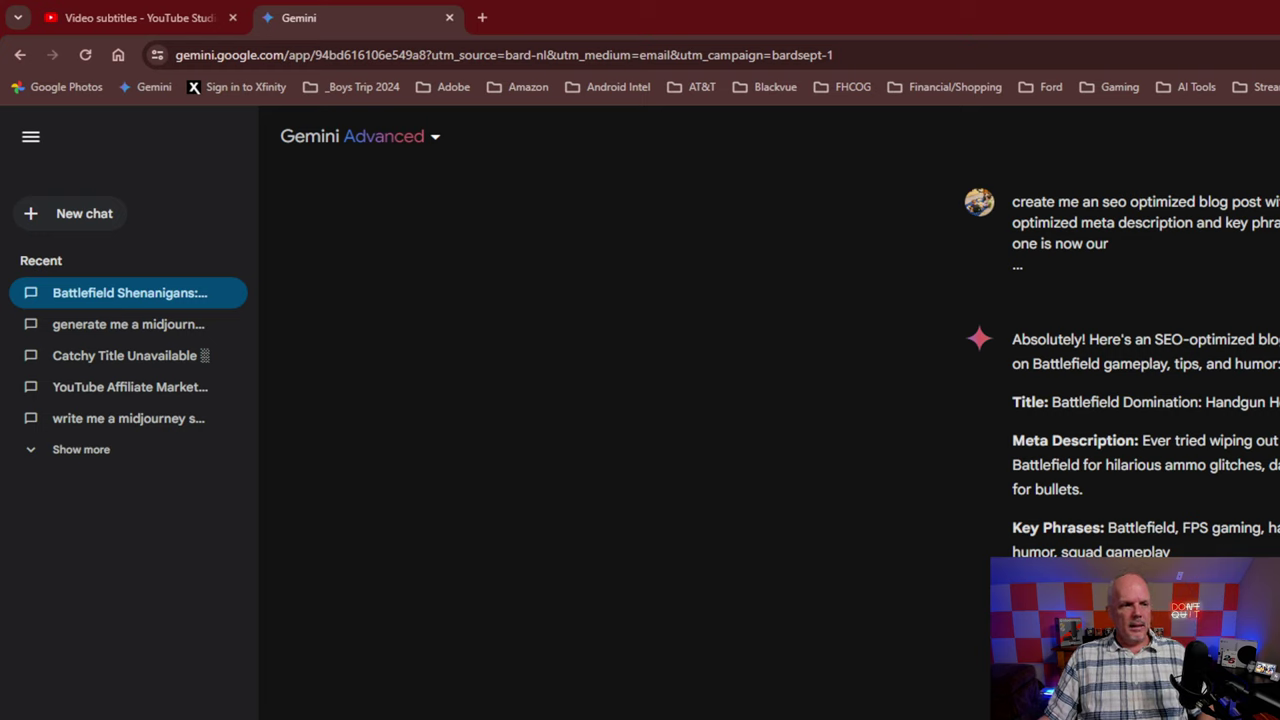
pyautogui.scroll(-1, 1120, 360)
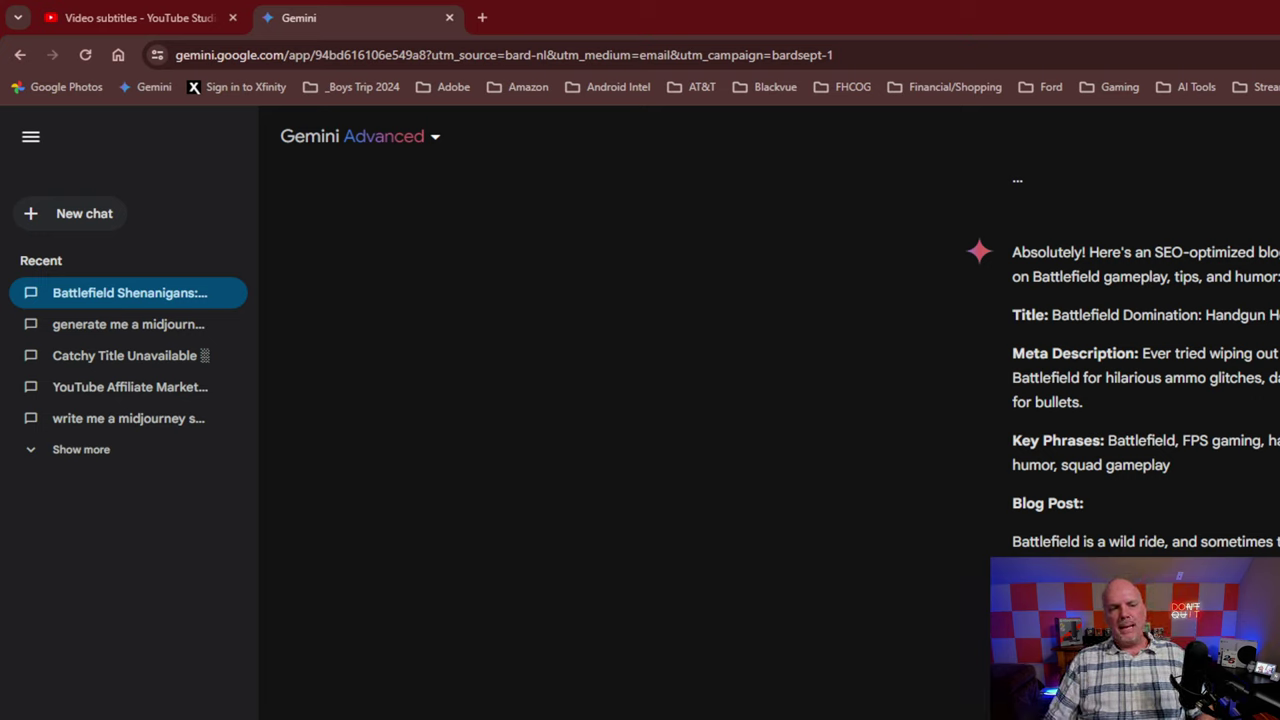
pyautogui.scroll(-2, 770, 400)
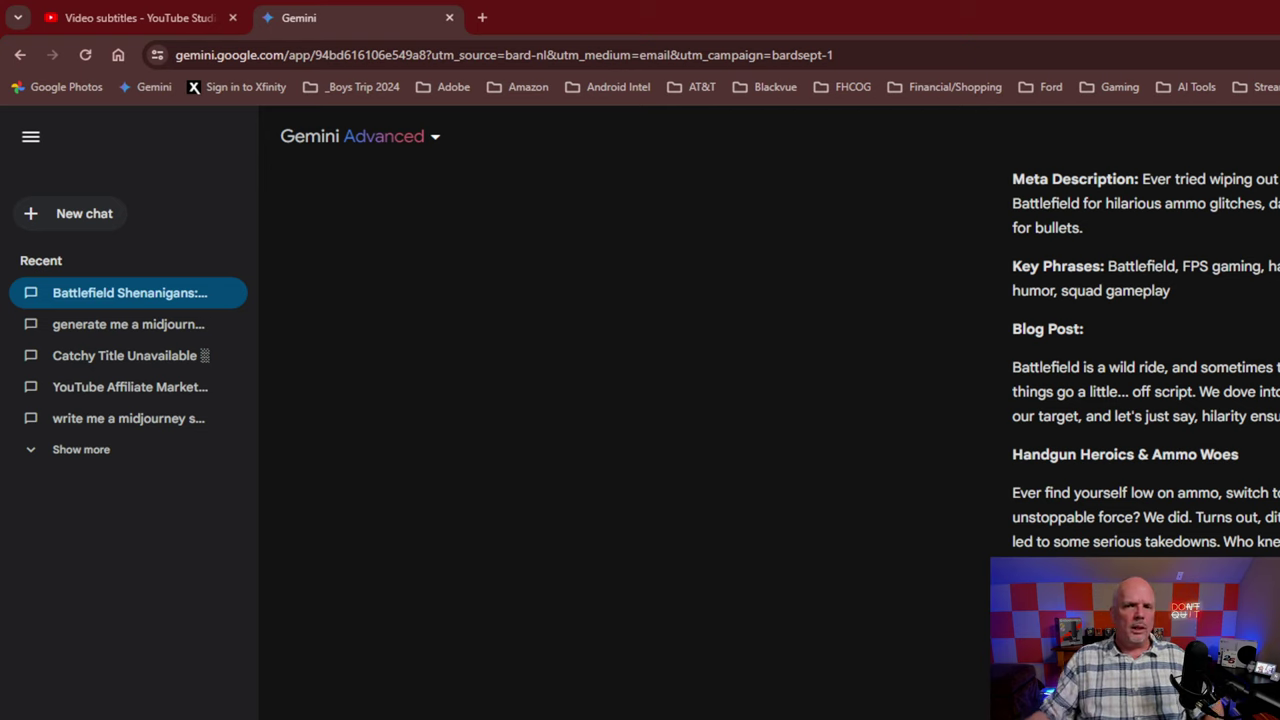
pyautogui.scroll(-1, 1140, 360)
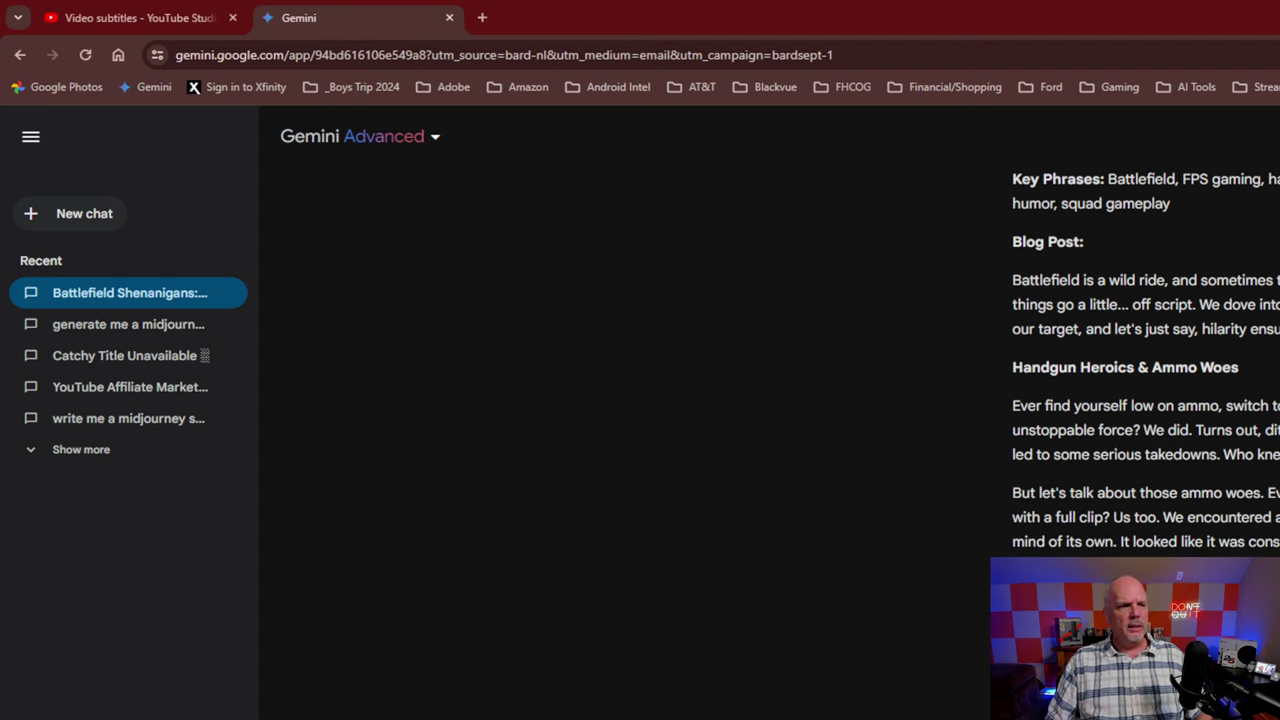
pyautogui.scroll(-1, 1140, 360)
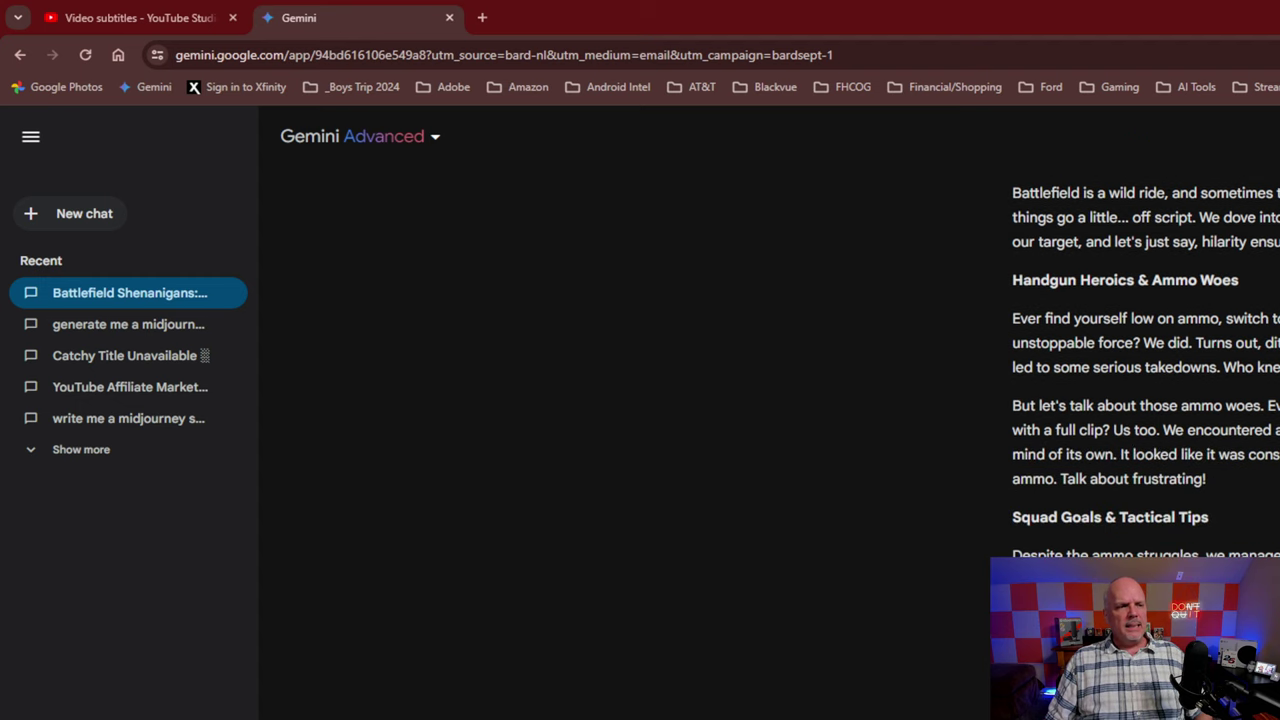
pyautogui.moveTo(1028, 405); pyautogui.dragTo(1200, 525)
pyautogui.scroll(-2, 1200, 525)
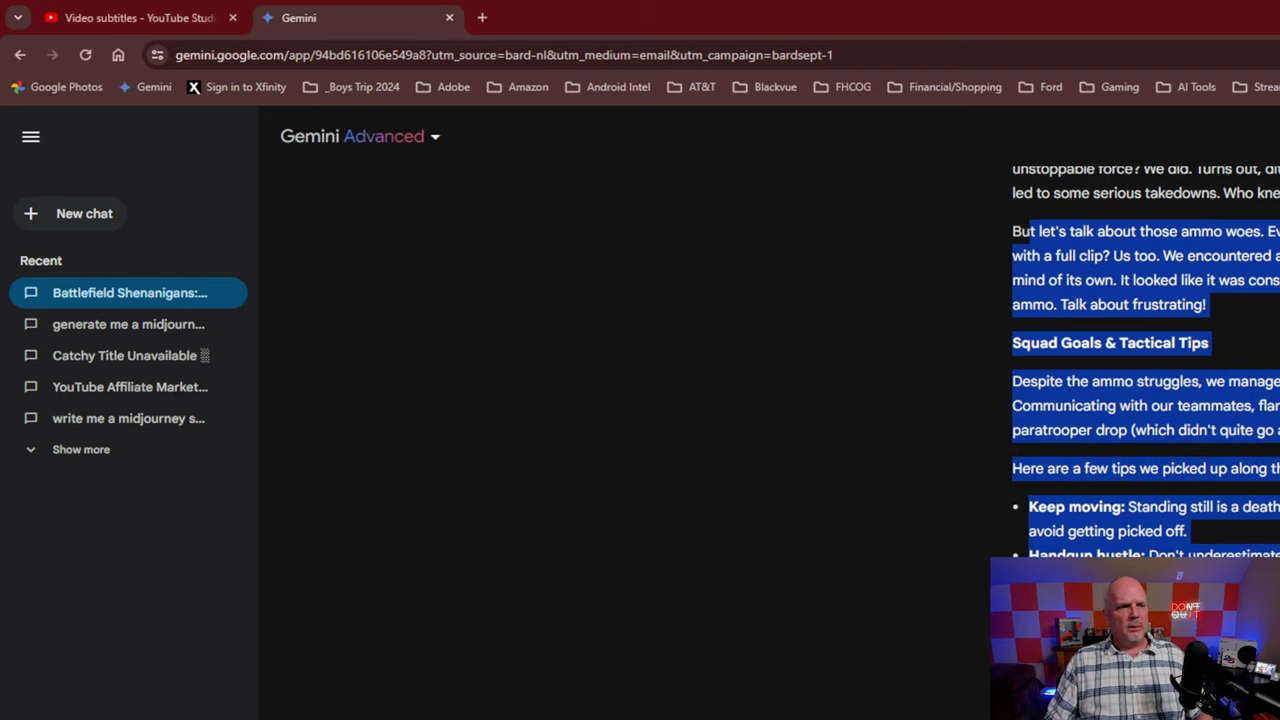
pyautogui.click(1200, 525)
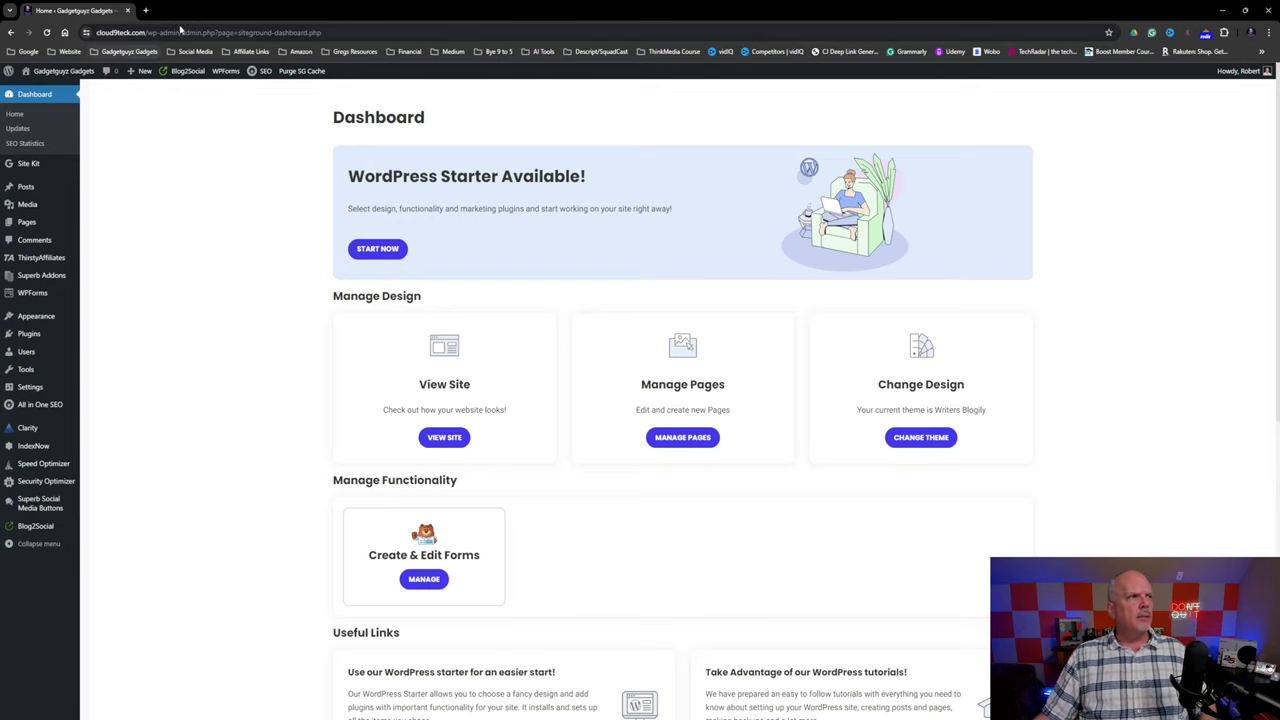
# Open the Gadgetguyz Gadgets website in a new browser tab and look through its Posts page.
pyautogui.click(146, 10)
pyautogui.click(128, 51)
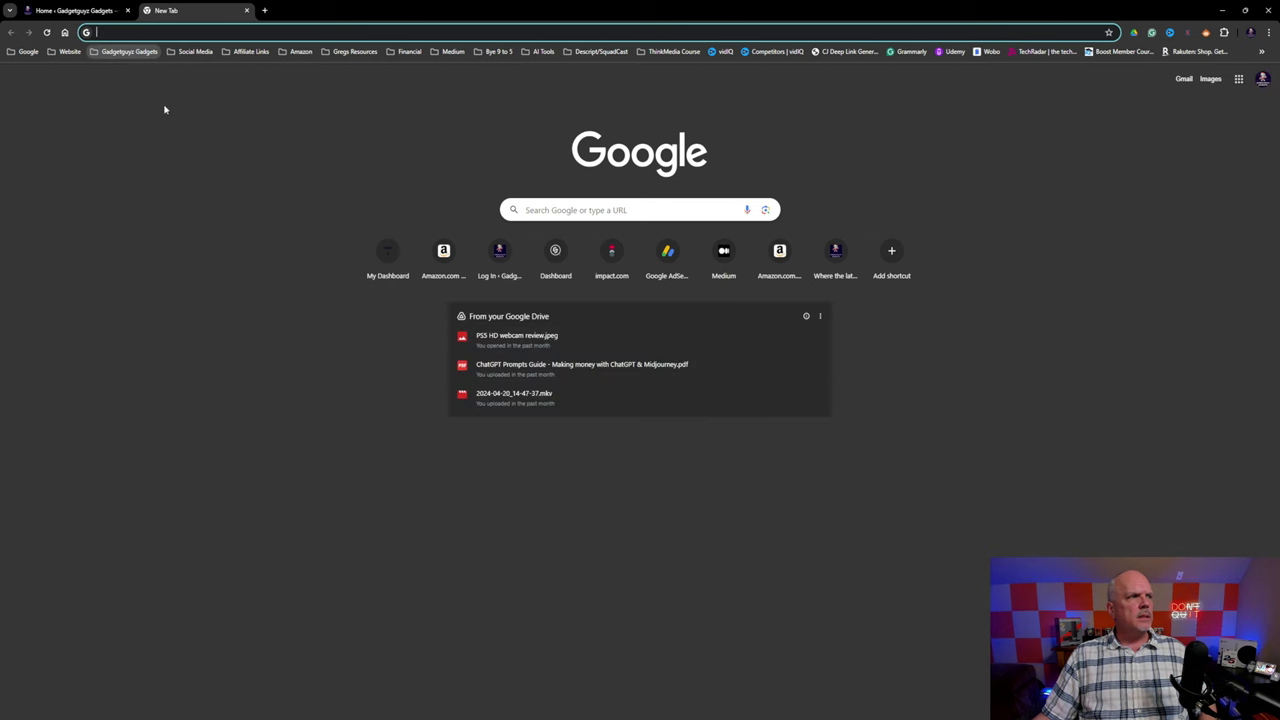
pyautogui.click(164, 80)
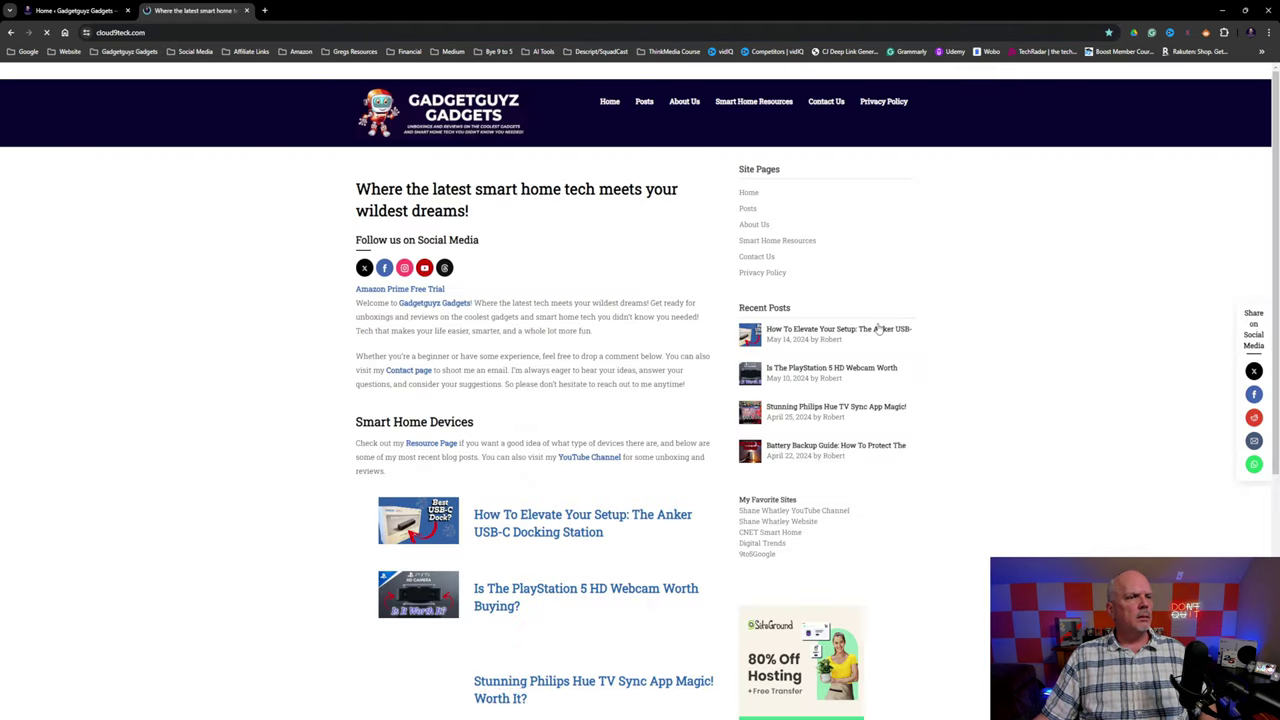
pyautogui.click(640, 103)
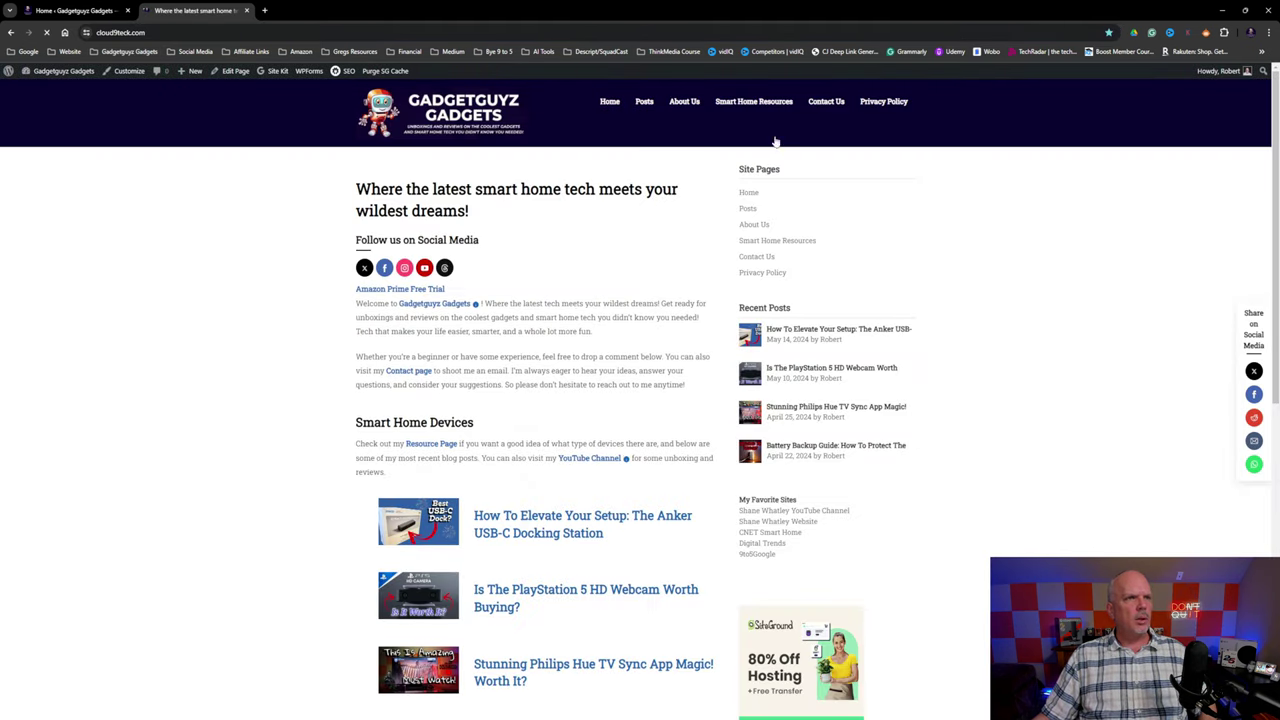
pyautogui.scroll(-5, 1071, 338)
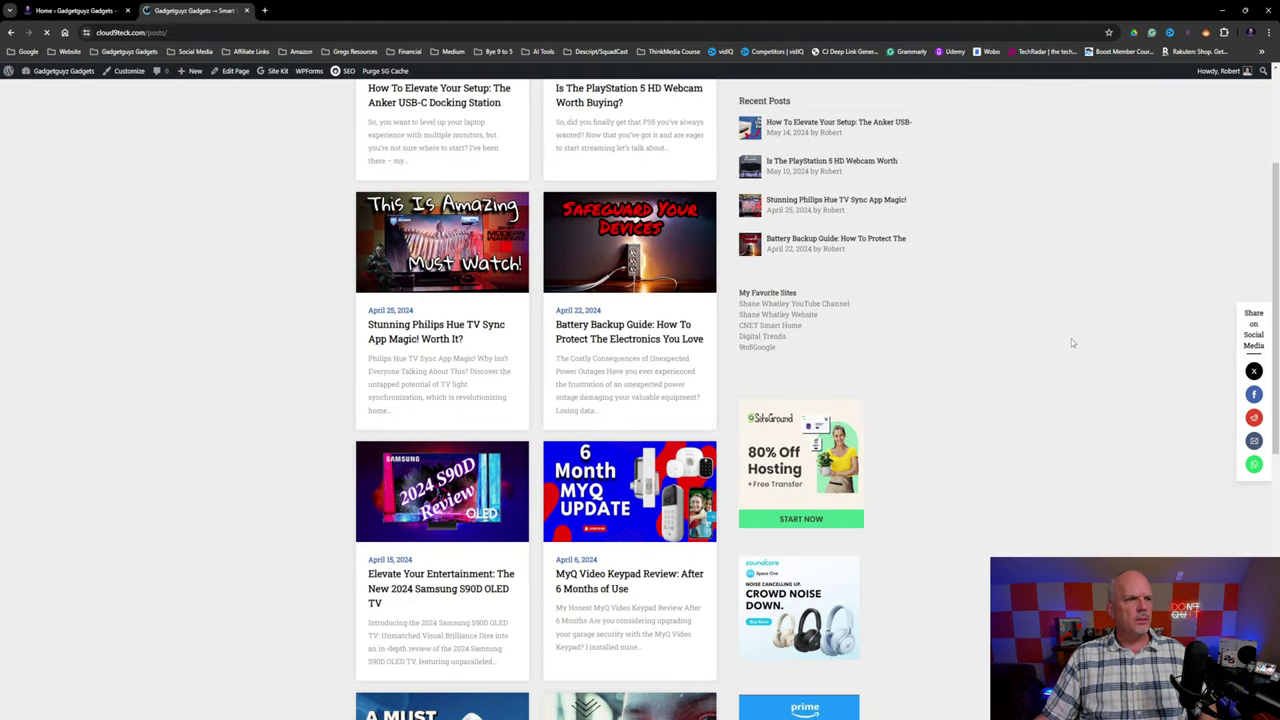
pyautogui.scroll(5, 1073, 340)
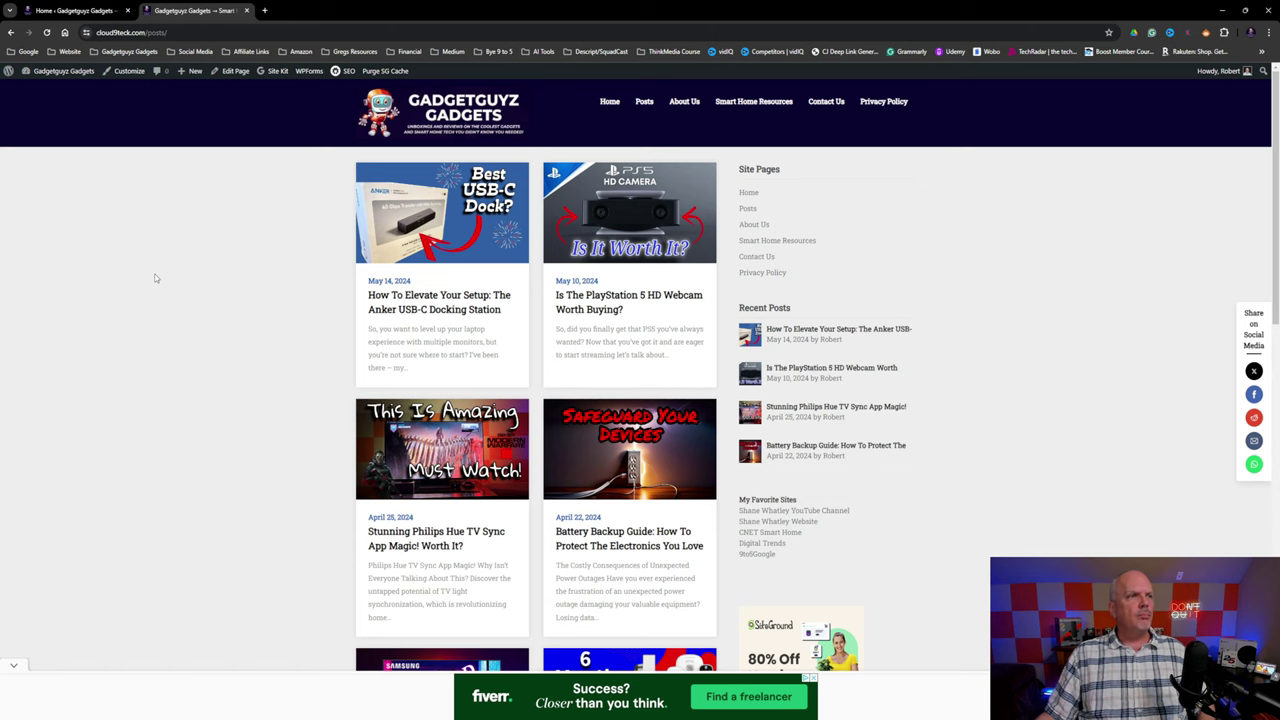
# In the WordPress dashboard, start a new post titled "Battlefield Domination: Handgun Heroes & Ammo Crate Glitches" and select the title text.
pyautogui.click(66, 12)
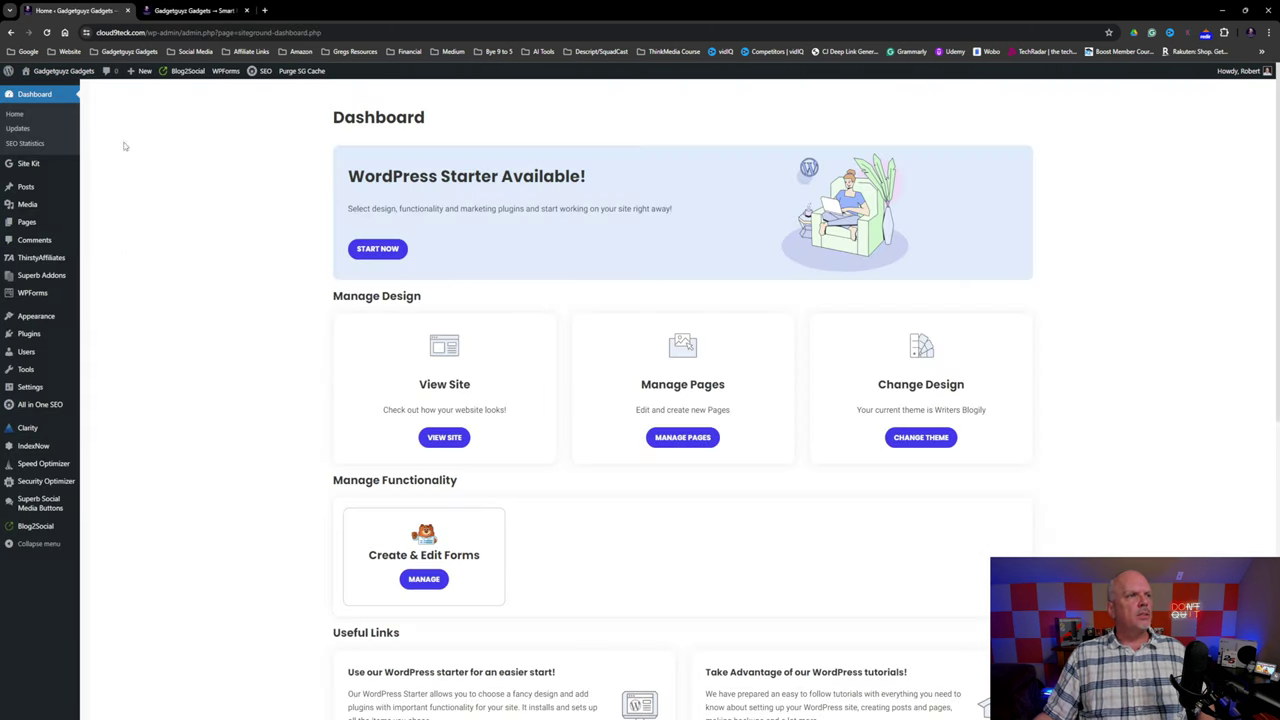
pyautogui.click(27, 188)
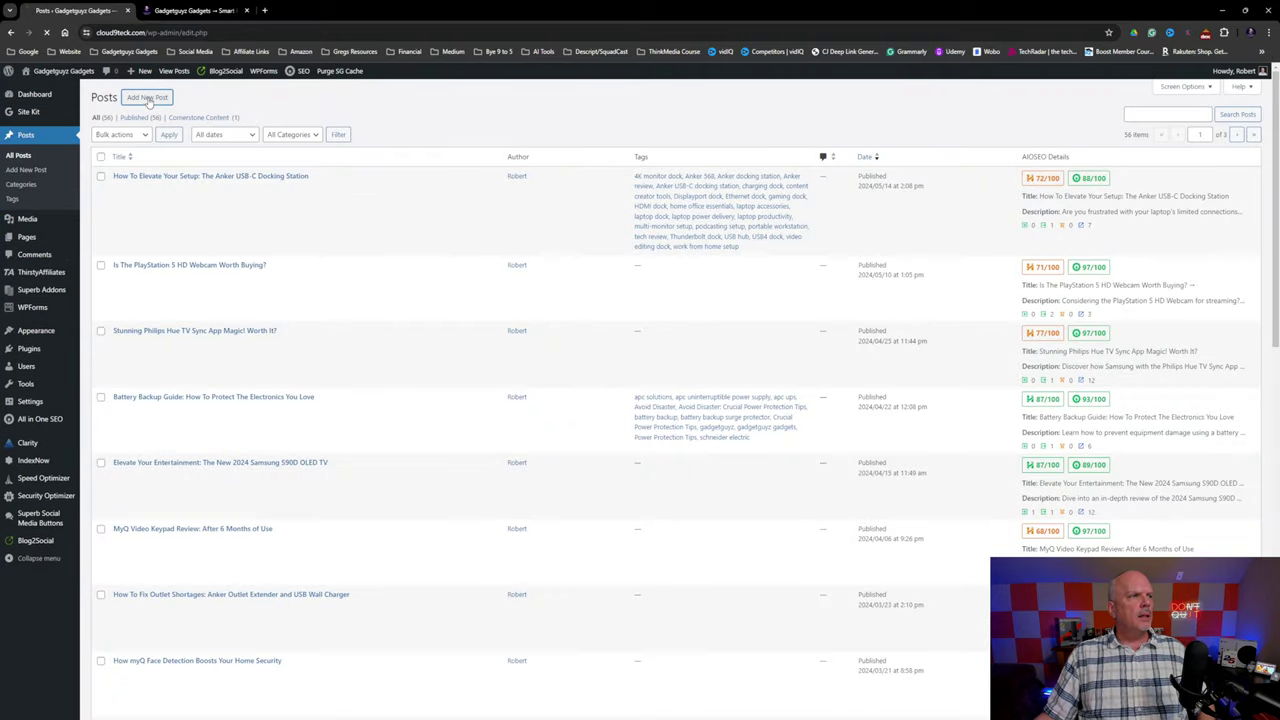
pyautogui.click(148, 98)
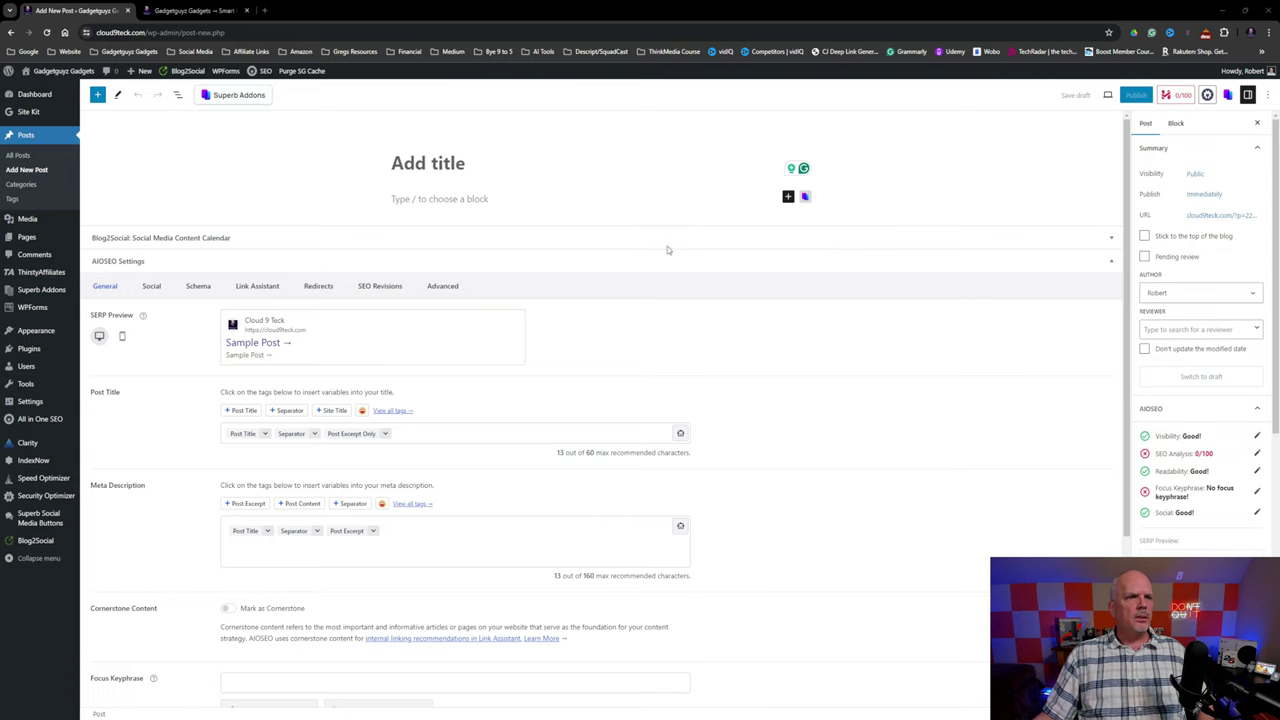
pyautogui.click(440, 168)
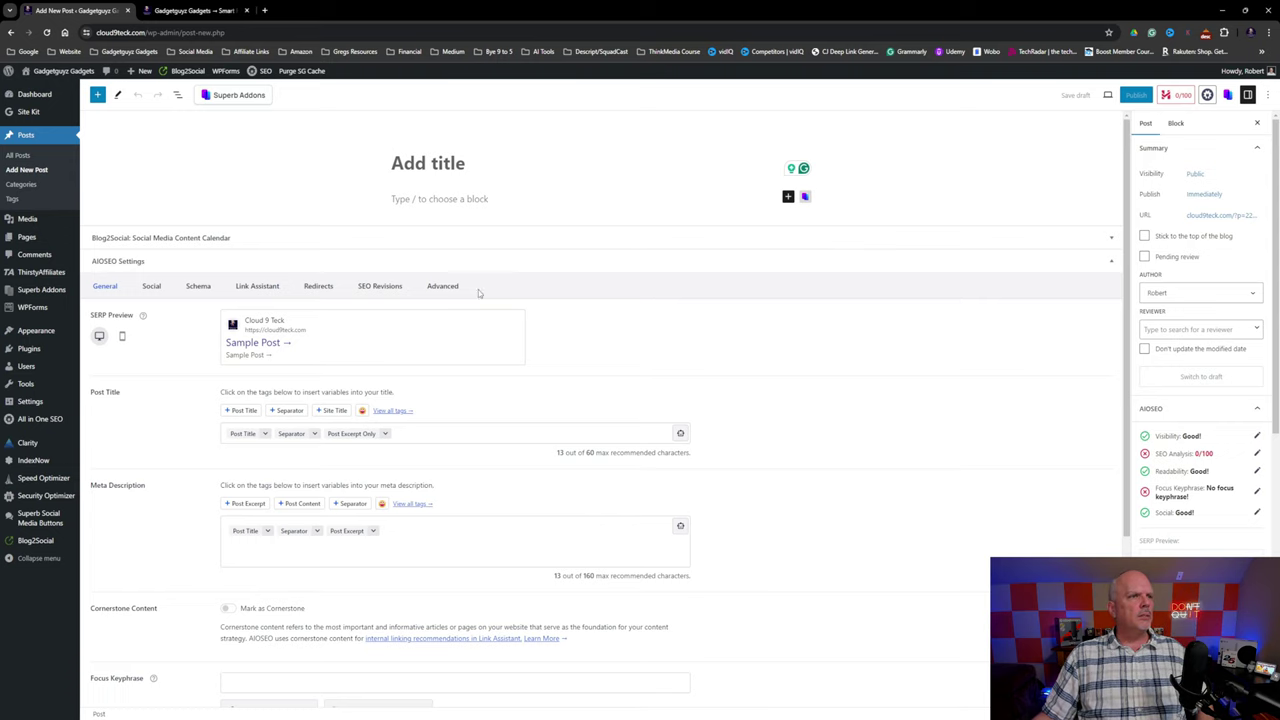
pyautogui.write('Battlefield Domination: Handgun Heroes & Ammo Crate Glitches')
pyautogui.click(457, 227)
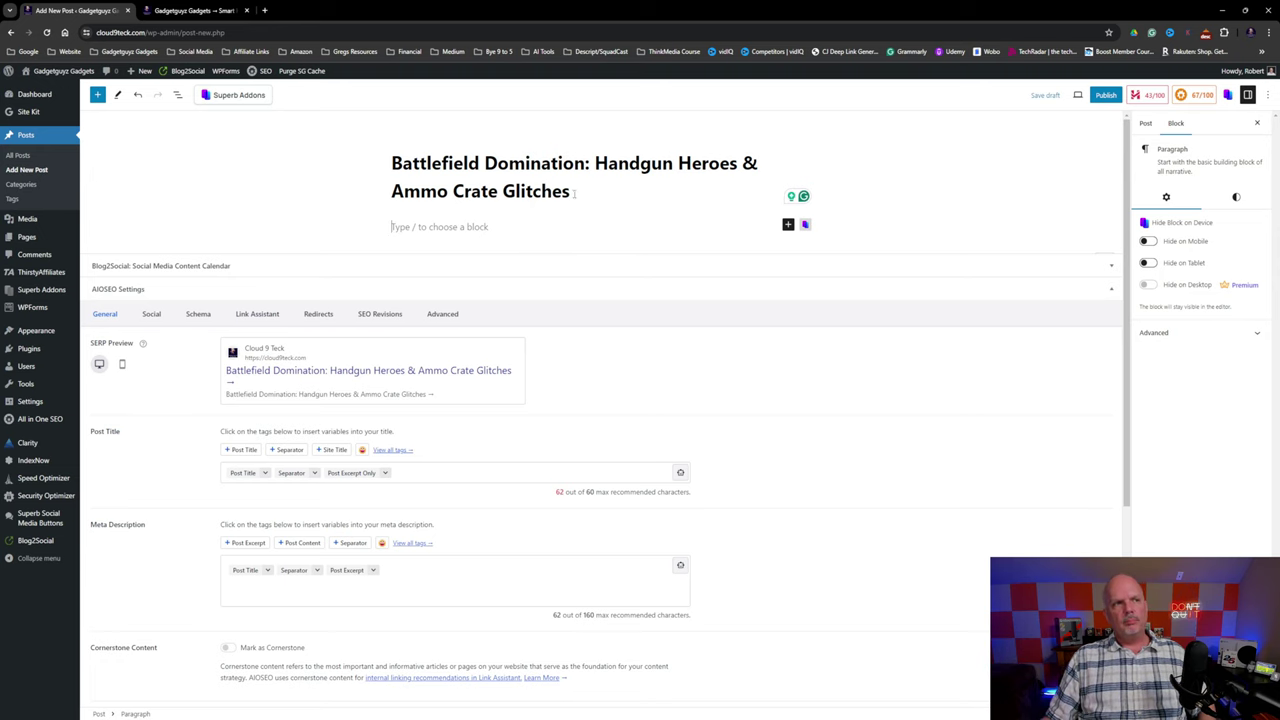
pyautogui.moveTo(573, 193); pyautogui.dragTo(384, 167)
pyautogui.tripleClick(457, 177)
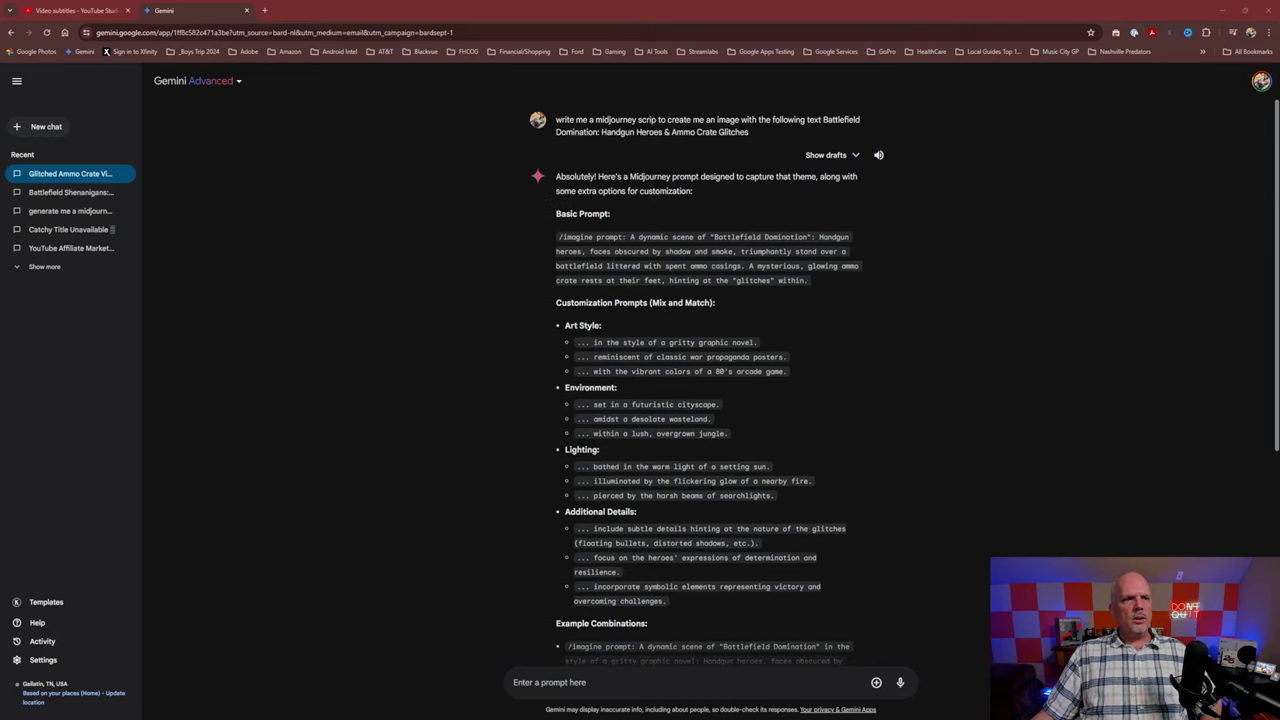
# Switch to Gemini, review the Midjourney image prompt response, and highlight the blog title text within the request.
pyautogui.scroll(-5, 710, 380)
pyautogui.scroll(5, 710, 380)
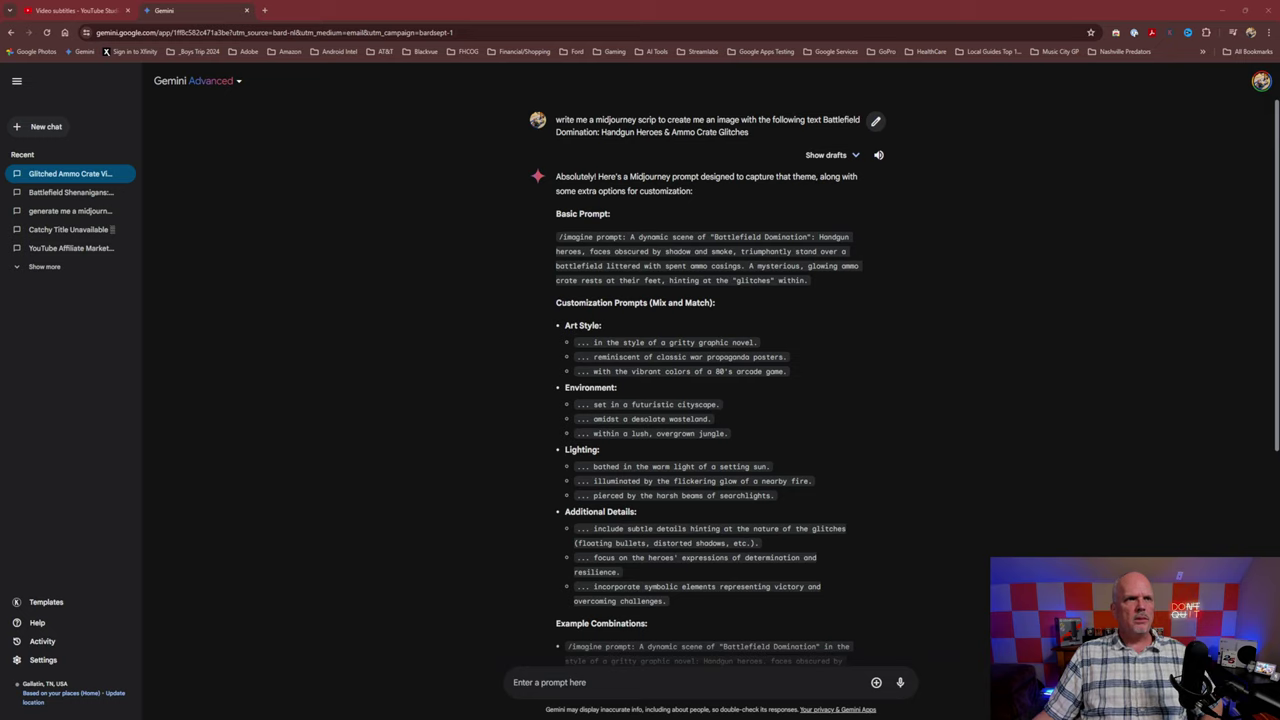
pyautogui.moveTo(822, 119); pyautogui.dragTo(830, 135)
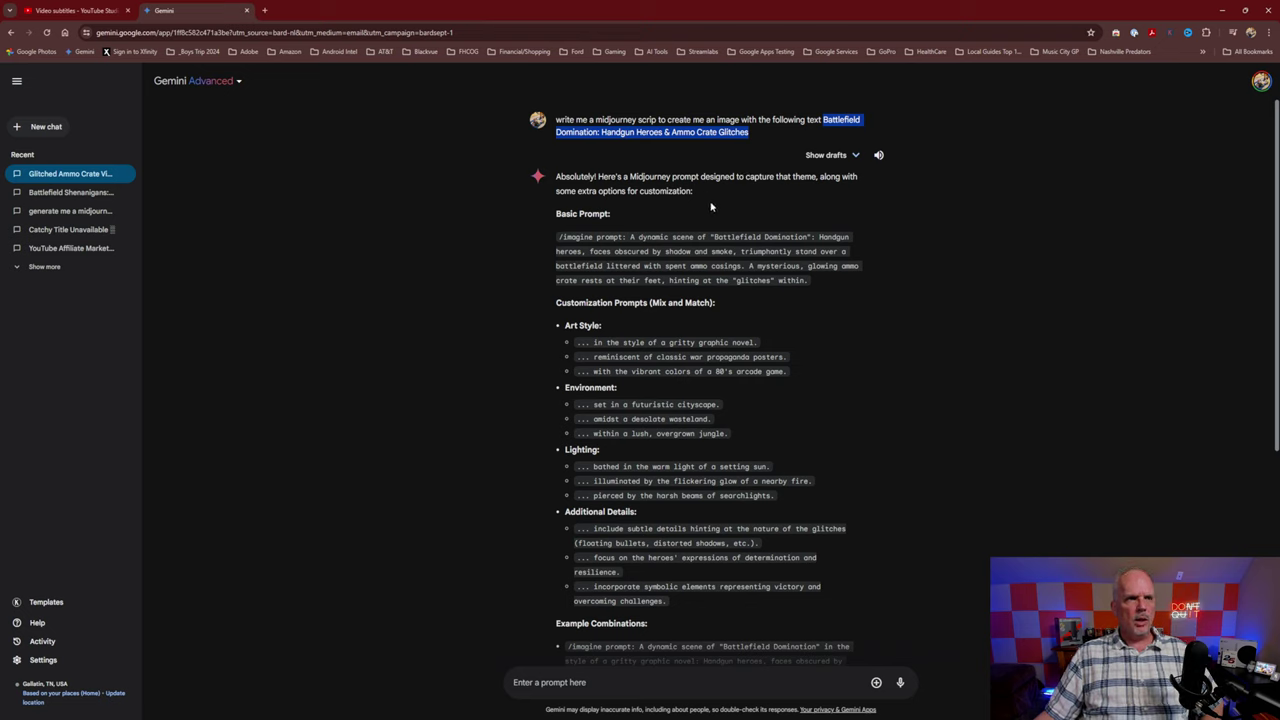
# Look through the Midjourney prompt suggestions and select the text of the first example combination, the gritty graphic novel scene, without "/imagine prompt:".
pyautogui.click(780, 262)
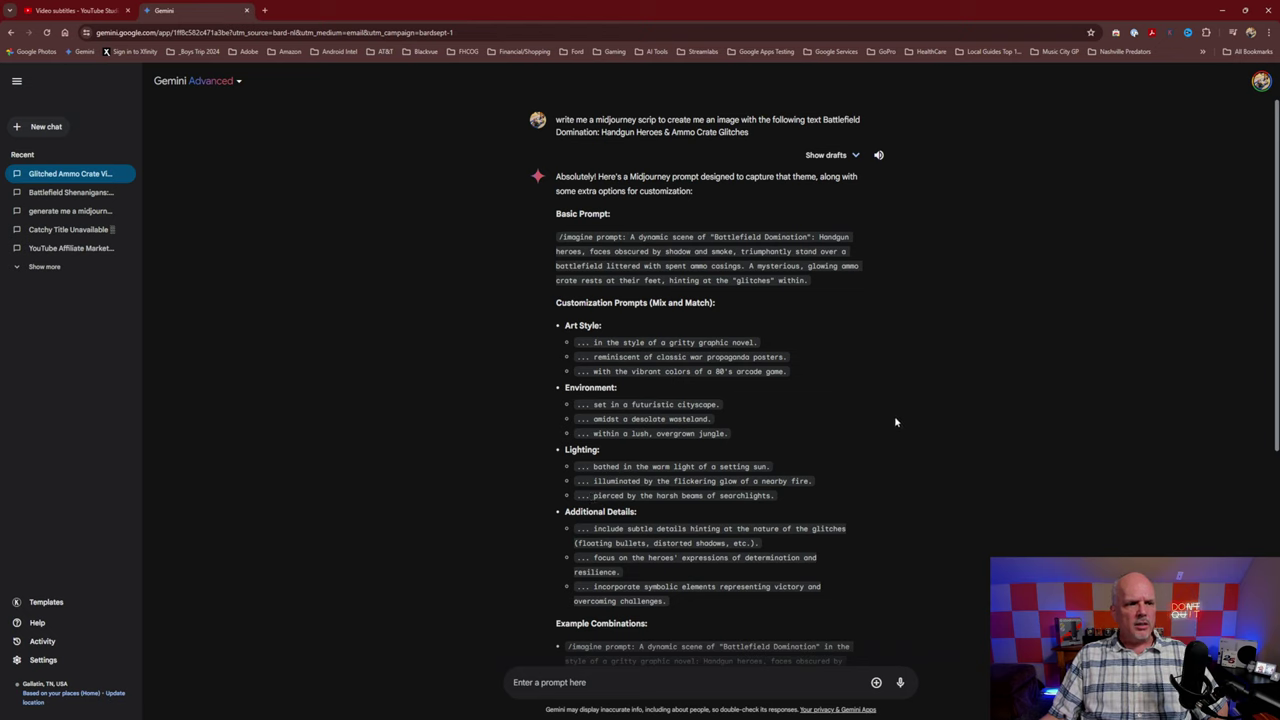
pyautogui.moveTo(812, 286); pyautogui.dragTo(590, 250)
pyautogui.click(1055, 327)
pyautogui.scroll(-3, 978, 440)
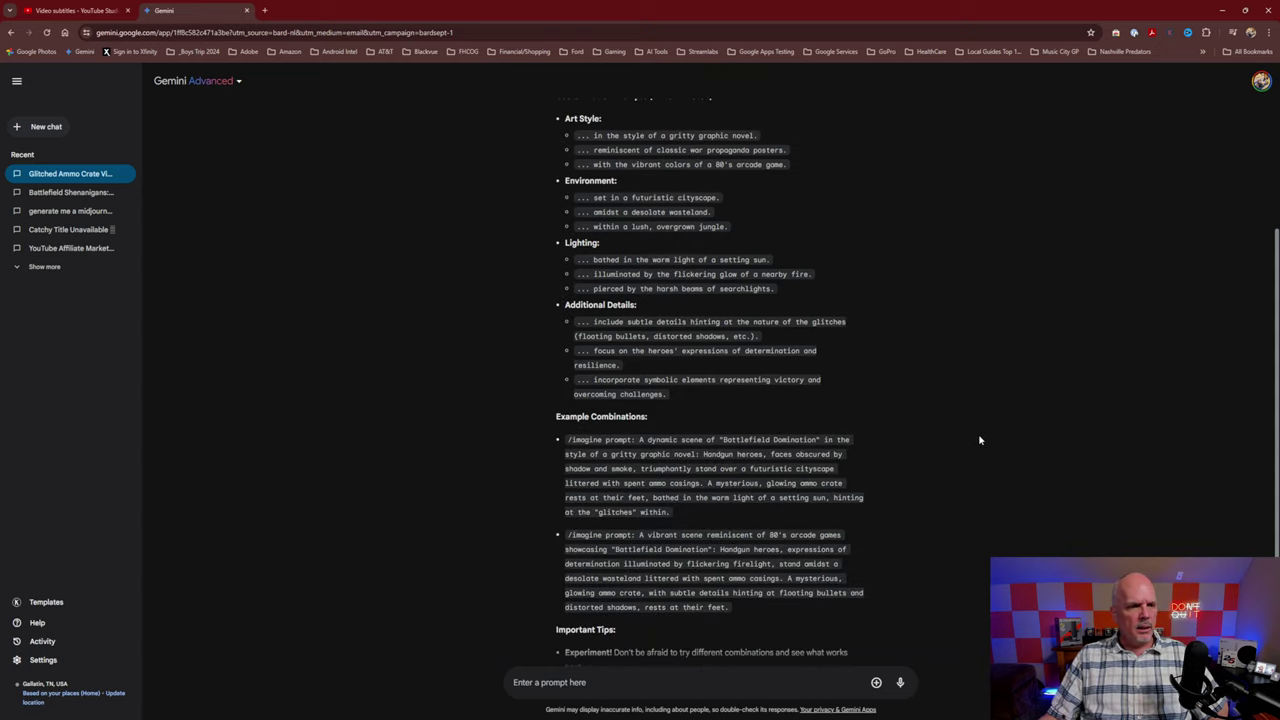
pyautogui.scroll(-1, 979, 440)
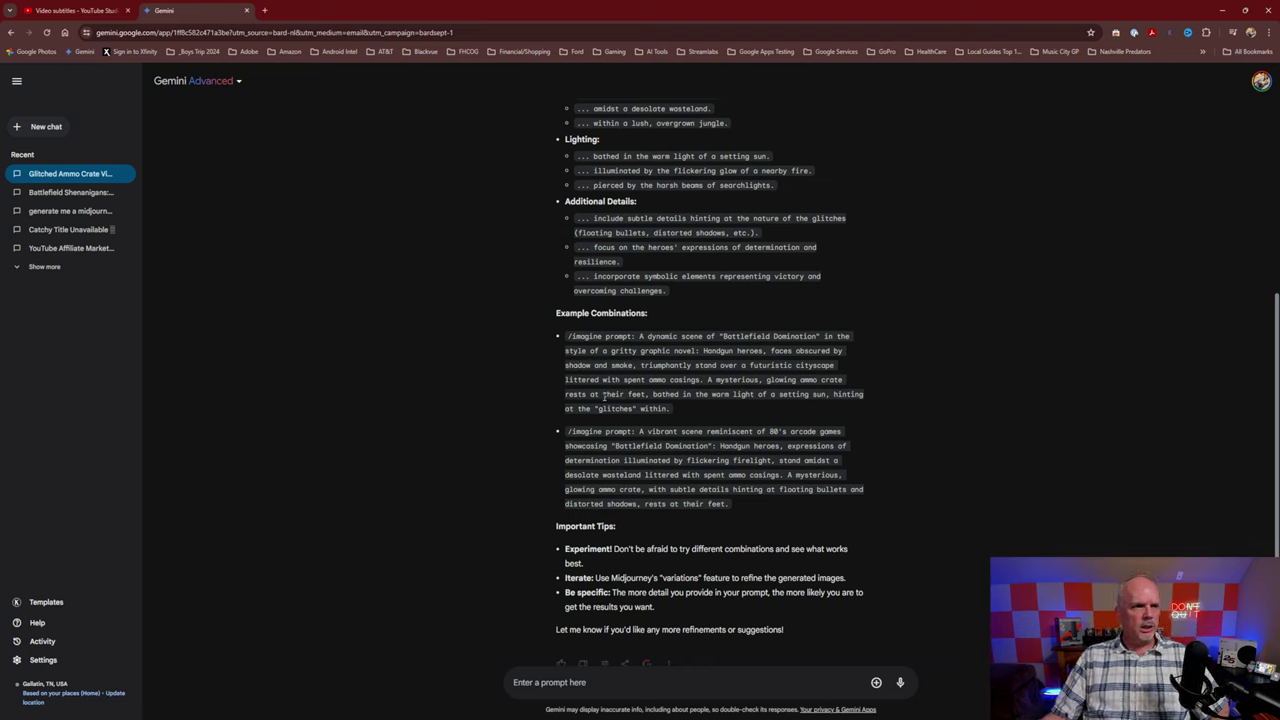
pyautogui.moveTo(672, 410); pyautogui.dragTo(640, 340)
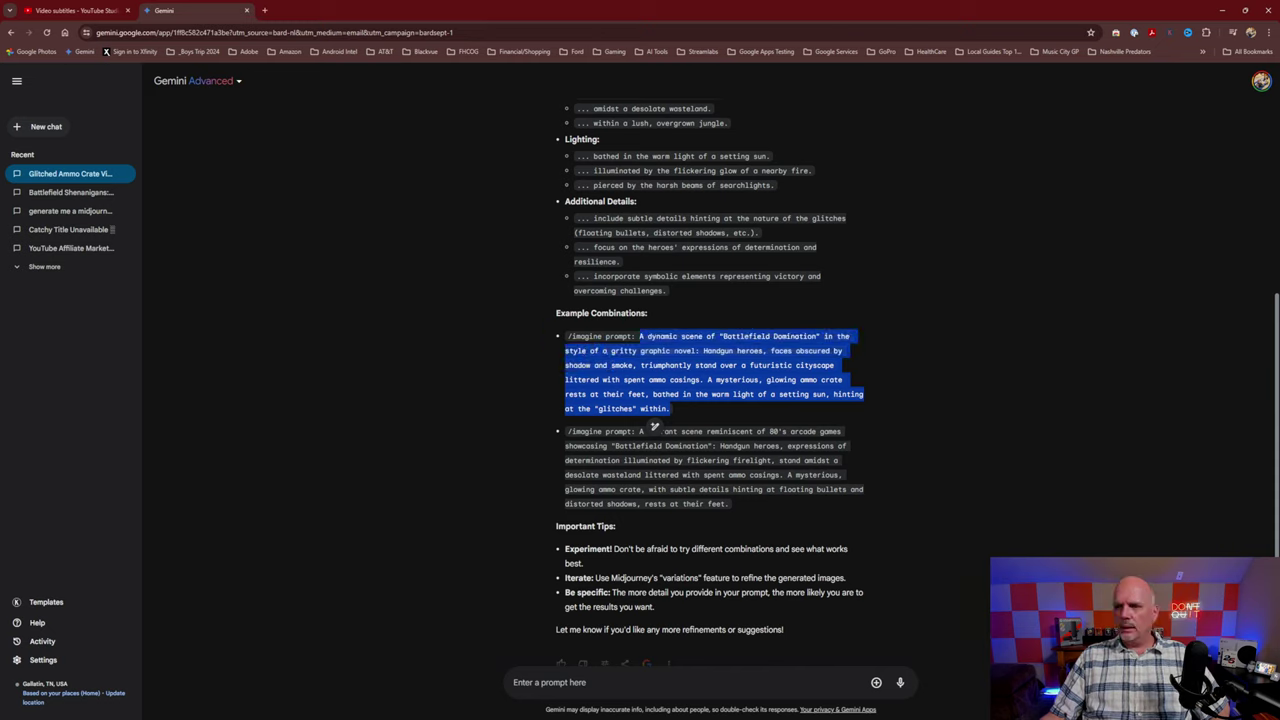
# Switch to the WordPress browser window, open the Midjourney Bot conversation on Discord in a new tab, and look through the earlier image results.
pyautogui.hotkey('alt', 'Tab')
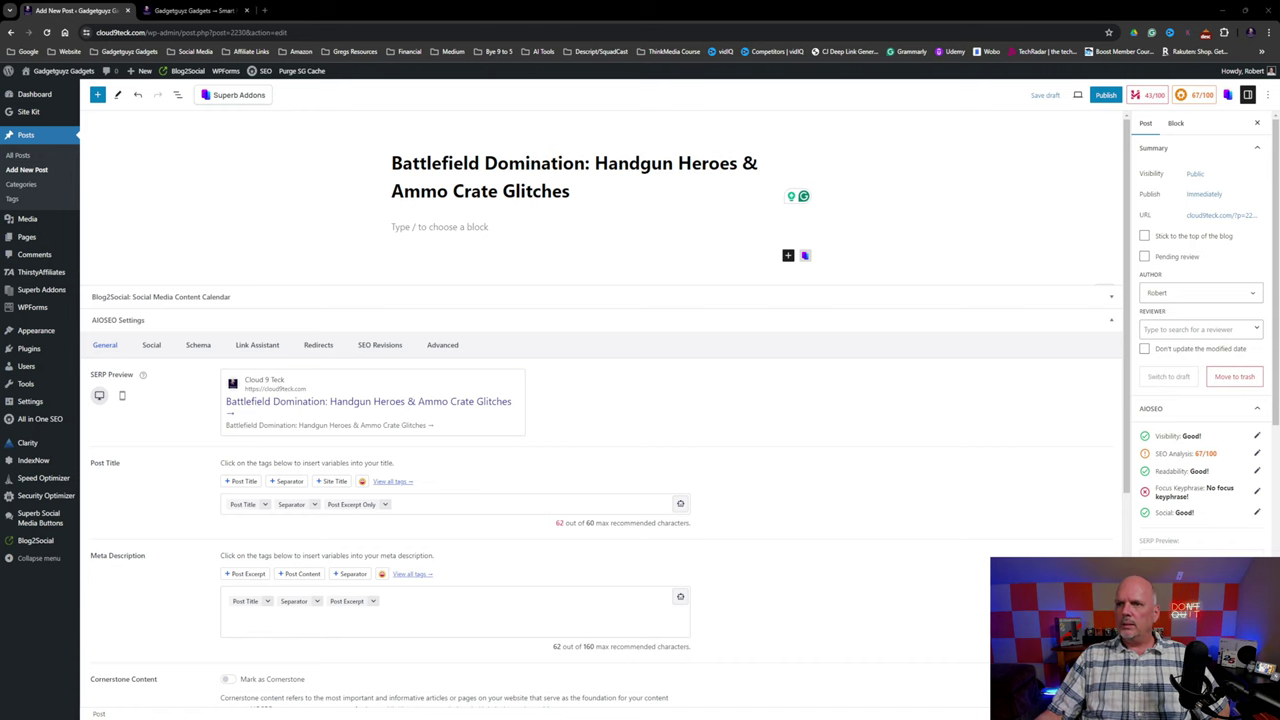
pyautogui.hotkey('ctrl', 't')
pyautogui.click(634, 209)
pyautogui.click(560, 312)
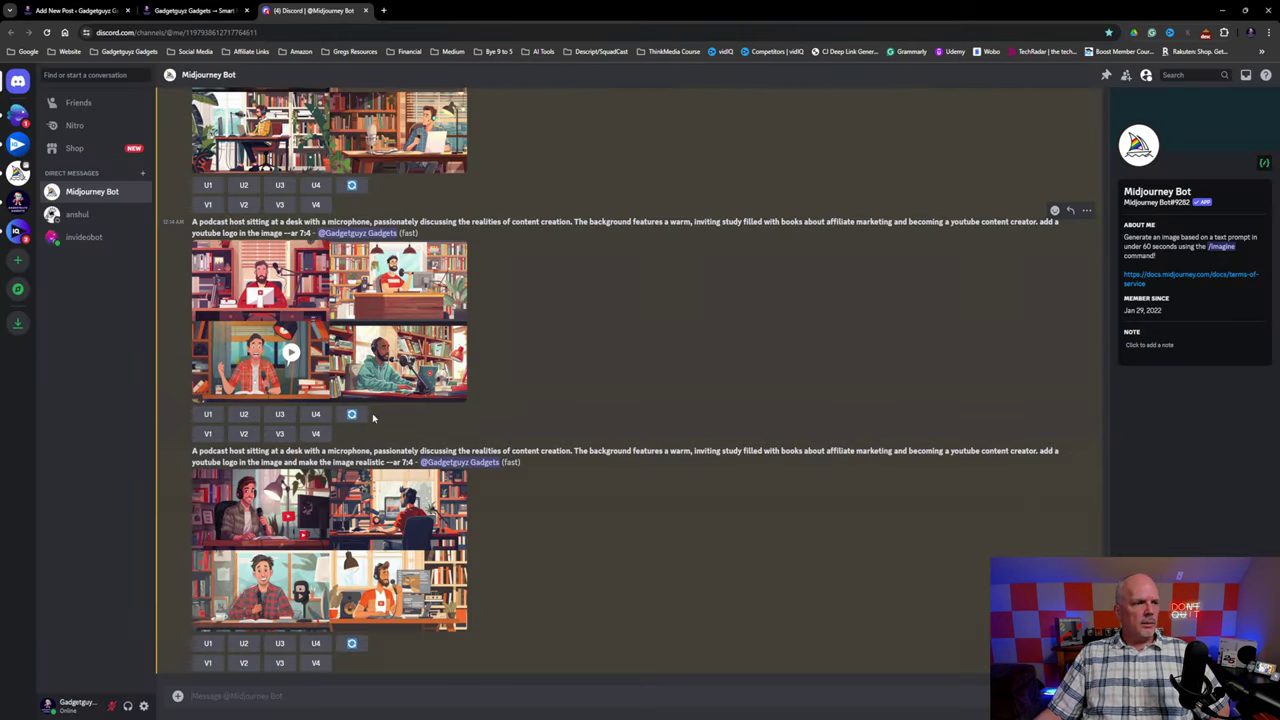
pyautogui.scroll(15, 340, 286)
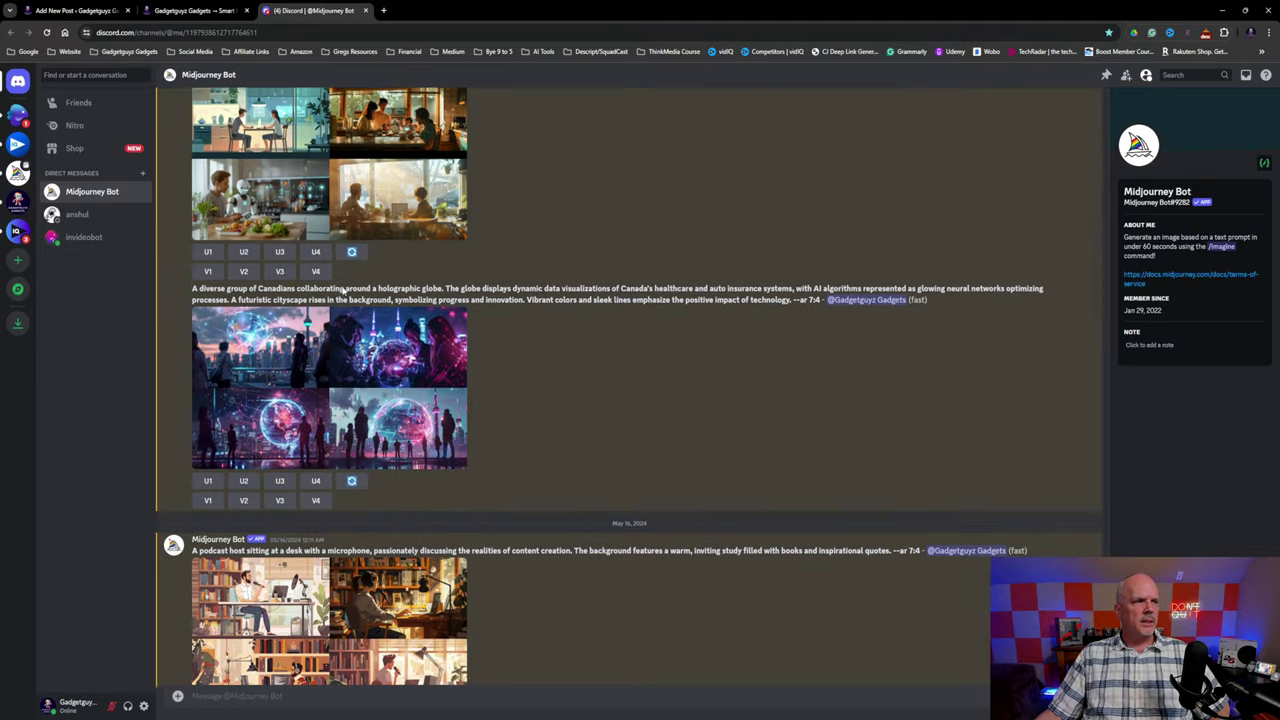
pyautogui.scroll(-15, 343, 289)
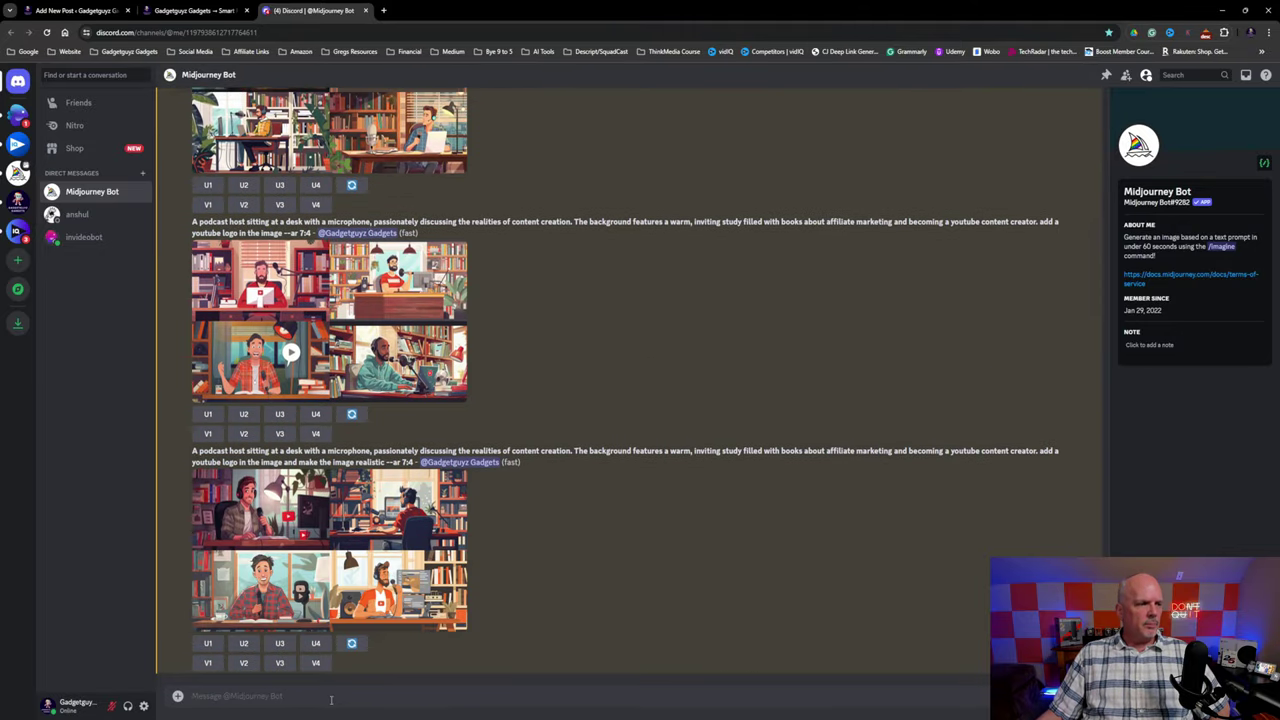
# Send the Midjourney Bot an /imagine command with the copied "Battlefield Domination" graphic novel prompt, ending in --ar 7:4.
pyautogui.click(338, 702)
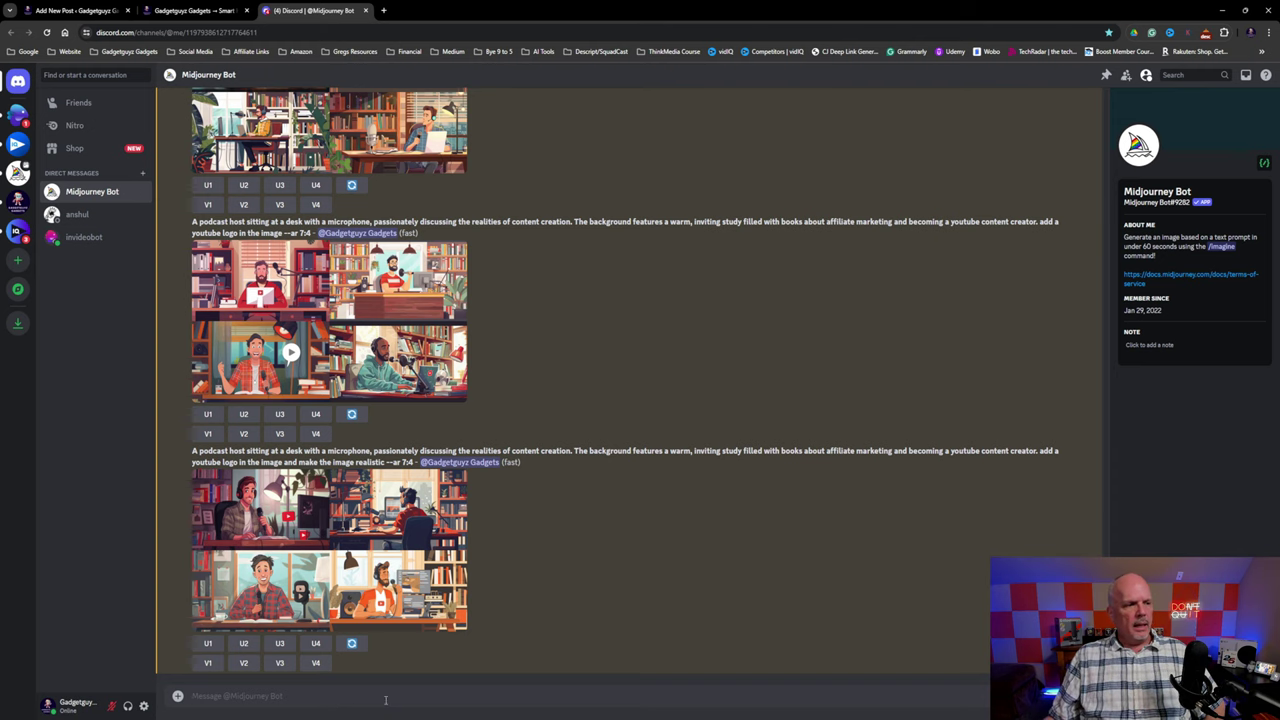
pyautogui.write('/')
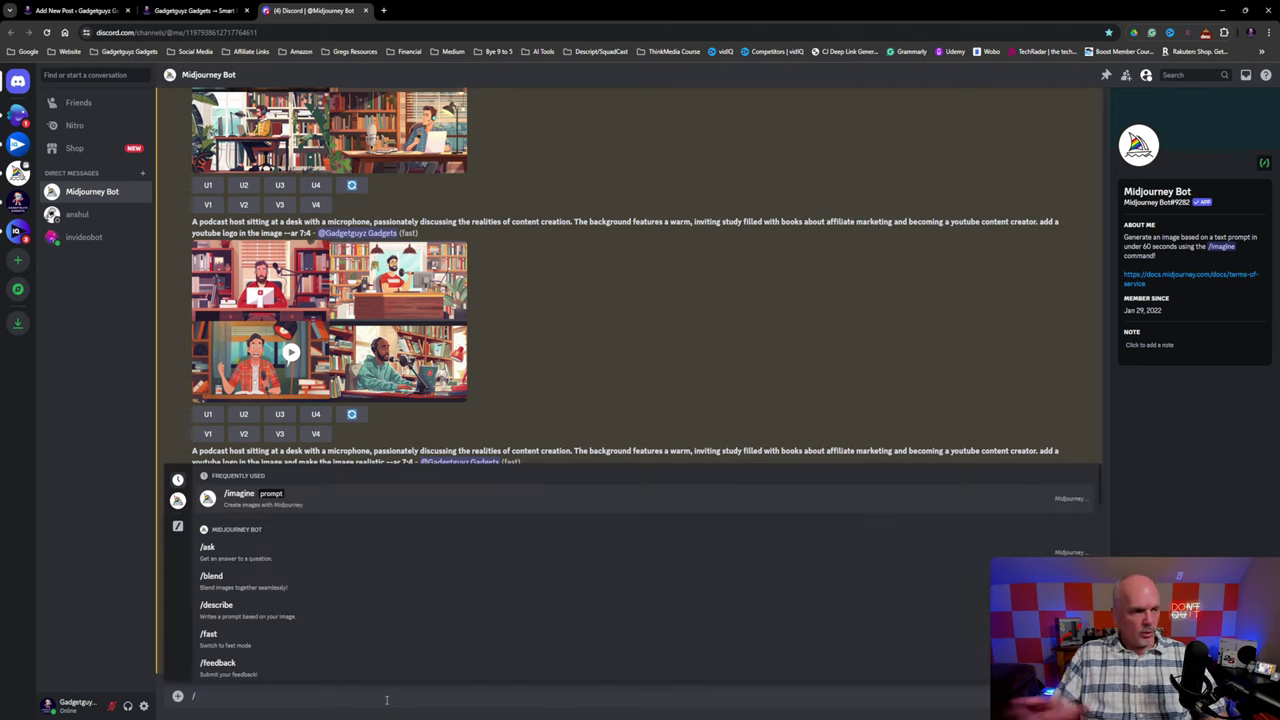
pyautogui.click(314, 500)
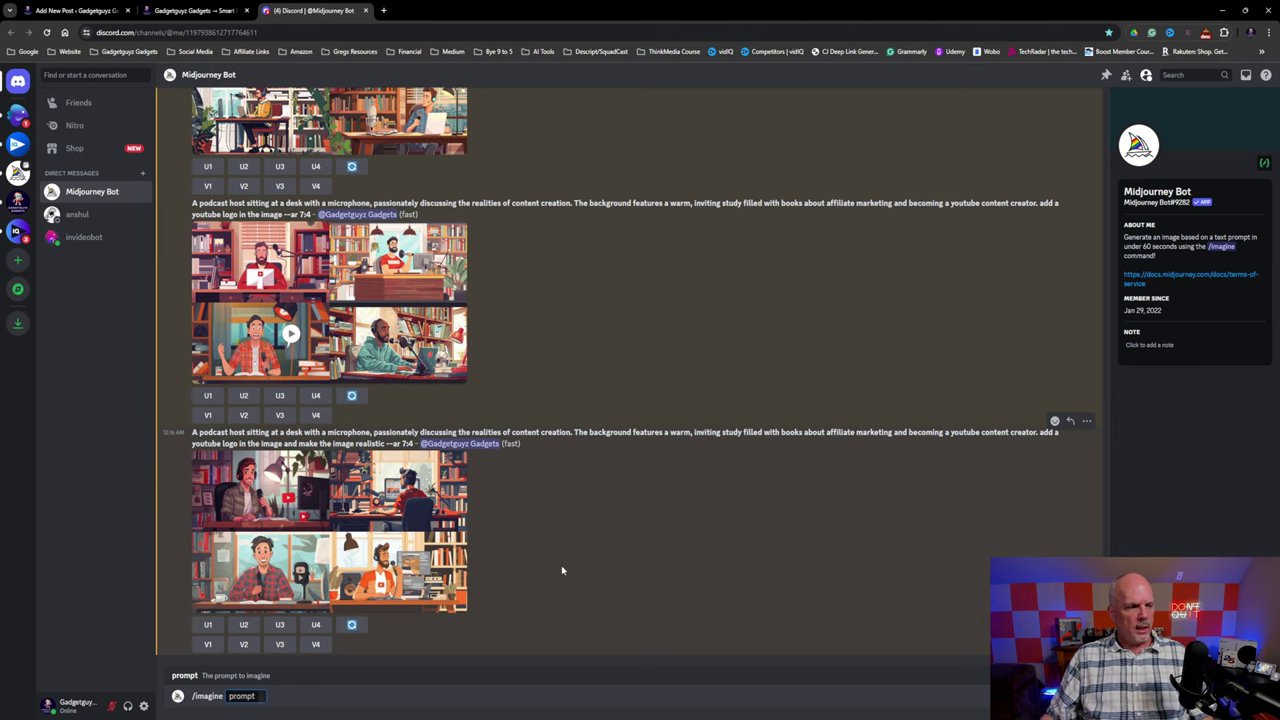
pyautogui.write('A dynamic scene of "Battlefield Domination" in the style of a gritty graphic novel: Handgun heroes, faces obscured by shadow and smoke, triumphantly stand over a futuristic cityscape littered with spent ammo casings. A mysterious ammo crate rests at their feet, bathed in the warm light of a setting sun, hinting at the "glitches" within.')
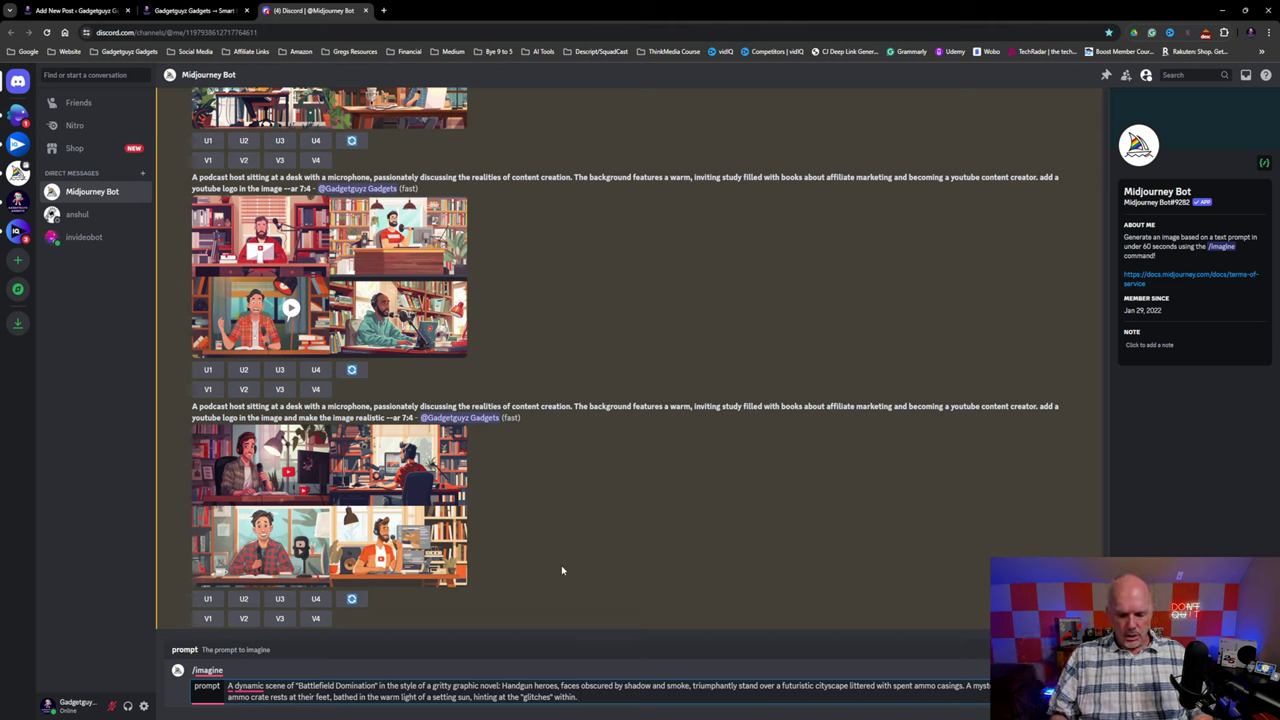
pyautogui.write('--ar')
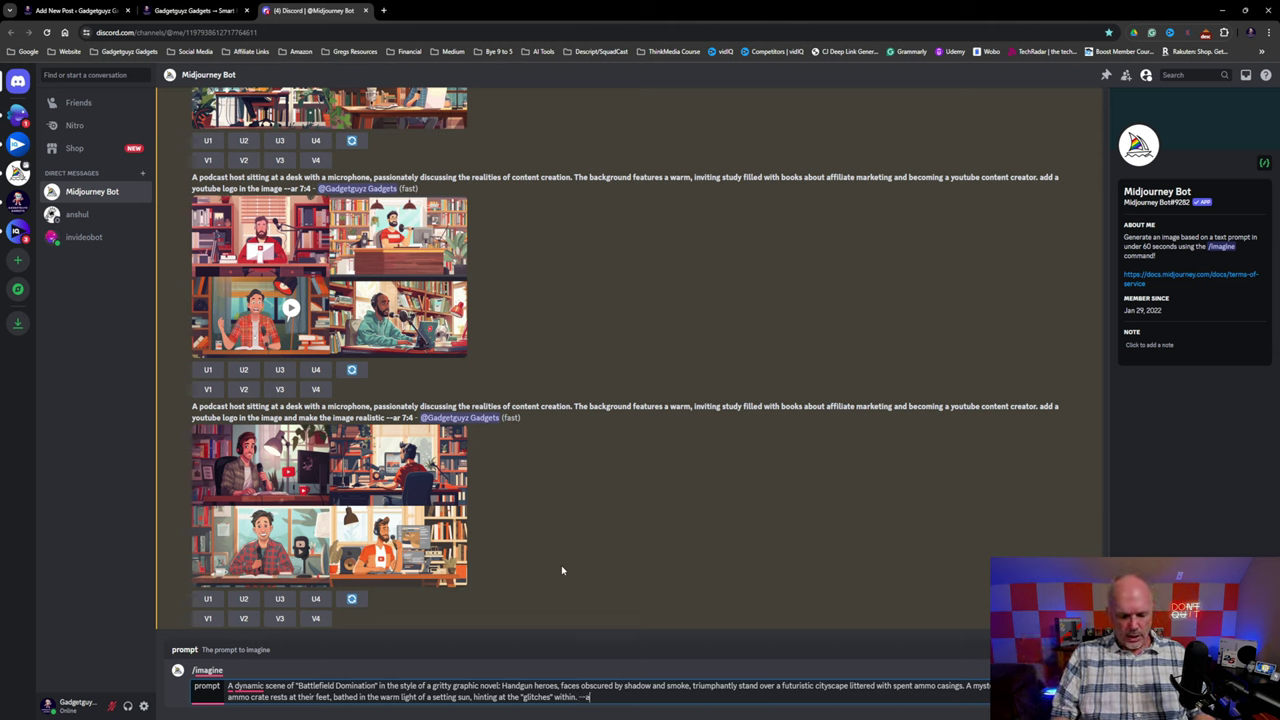
pyautogui.write(' 7:4')
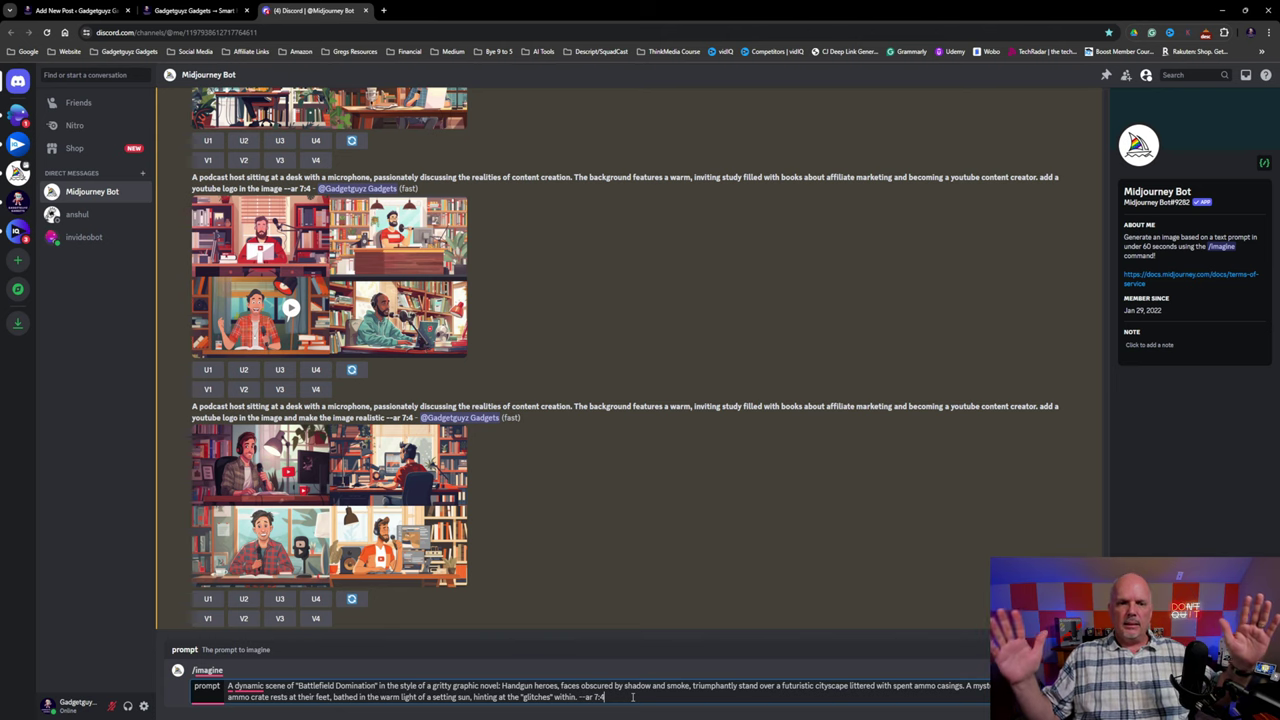
pyautogui.press('Return')
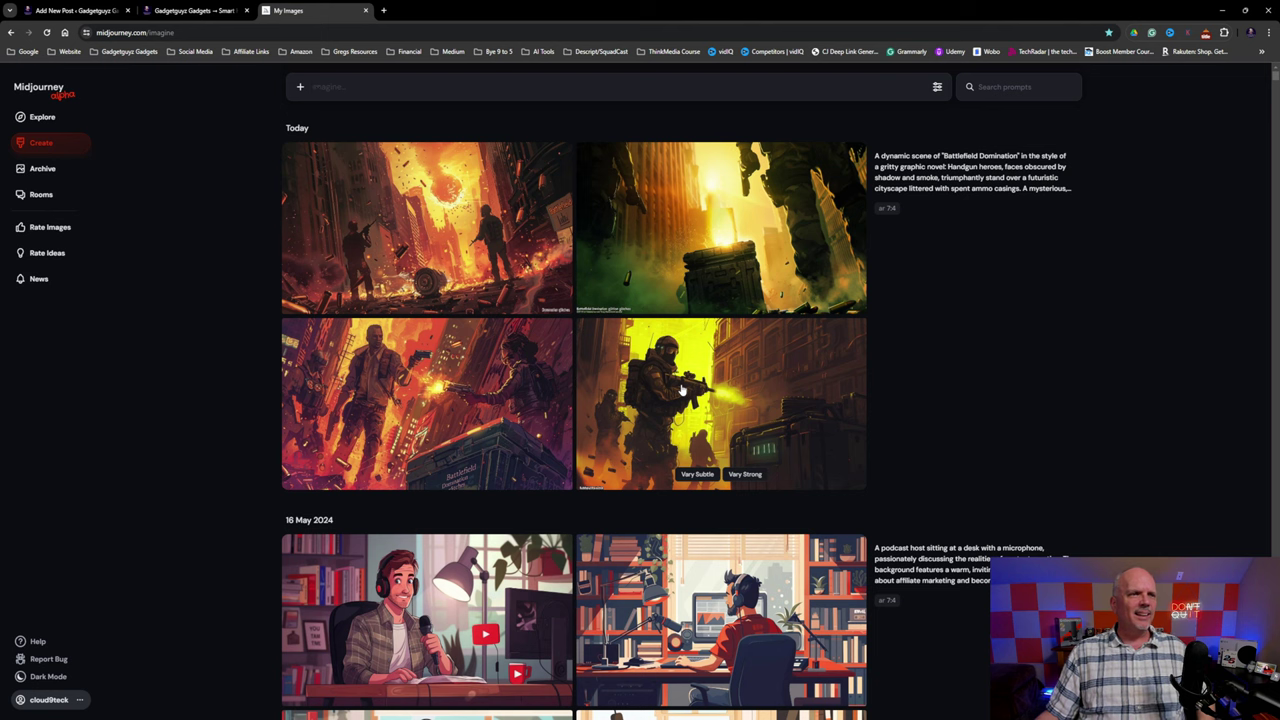
# Open and download the fourth "Battlefield Domination" image on the Midjourney site, and close the Midjourney and Gadgetguyz Gadgets site tabs.
pyautogui.click(731, 417)
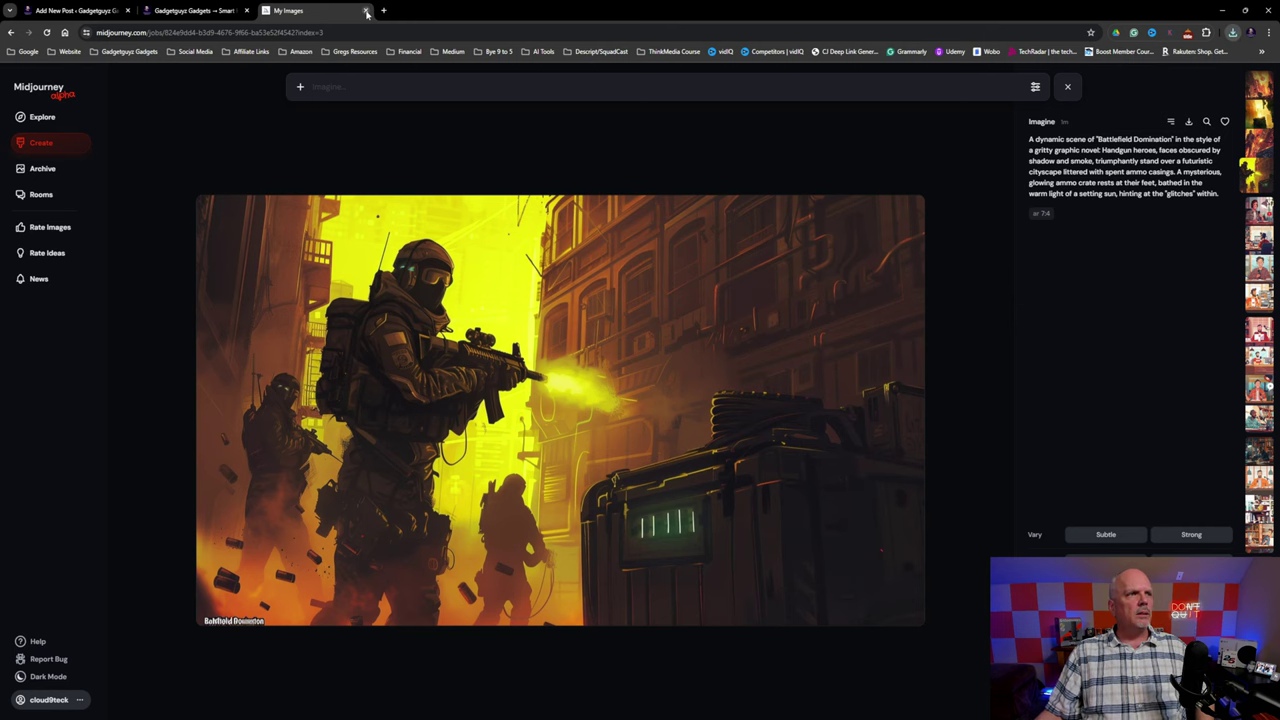
pyautogui.hotkey('ctrl', 'w')
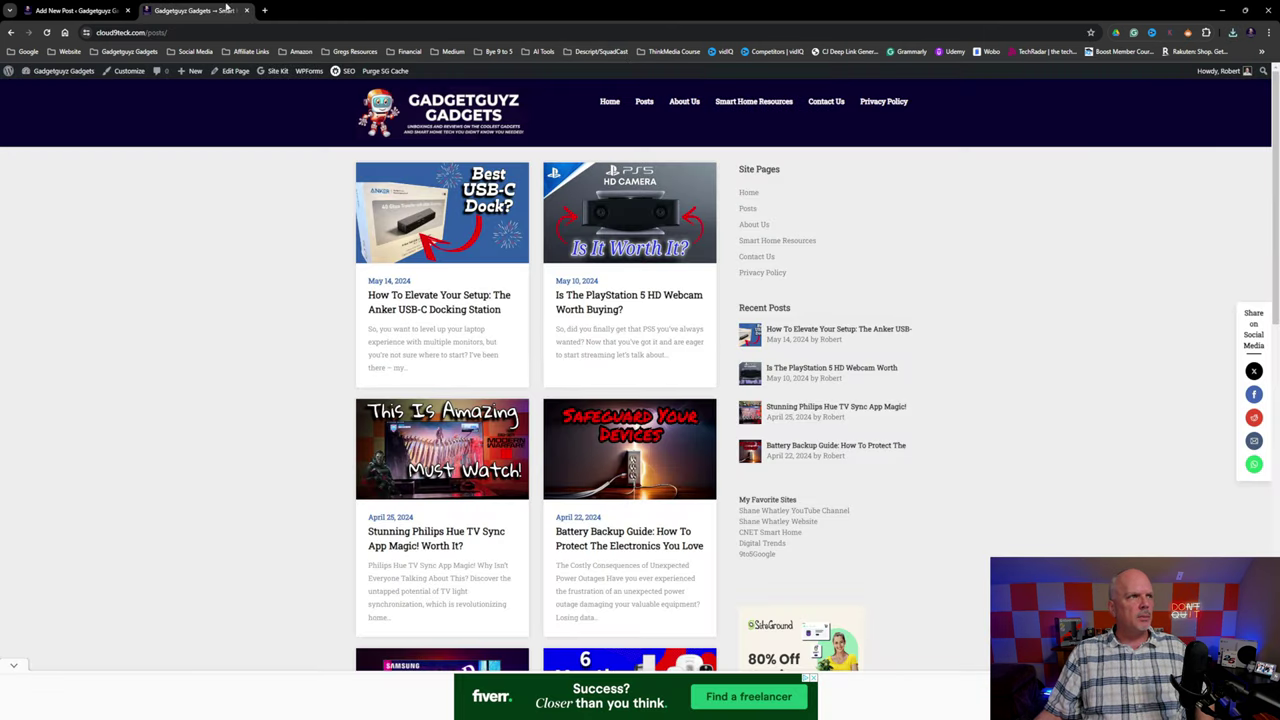
pyautogui.click(247, 11)
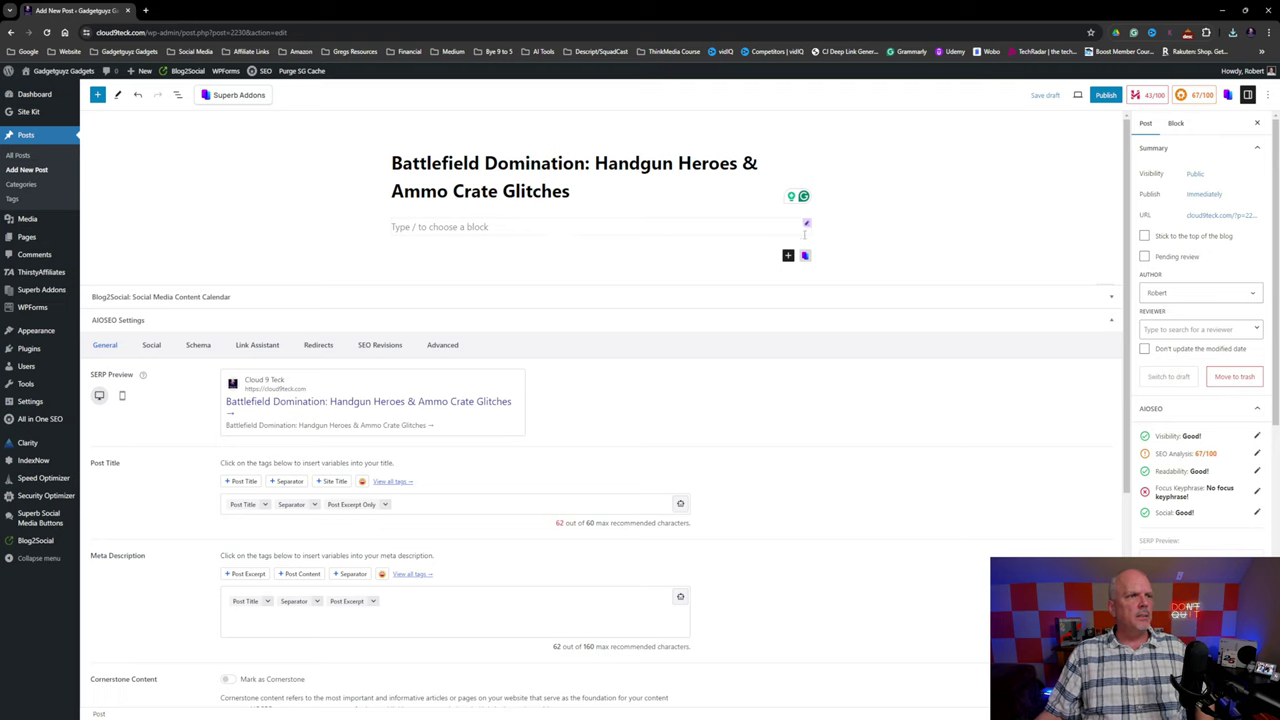
# Add an image block below the post title and upload the downloaded Midjourney image of the soldier beside the ammo crate.
pyautogui.click(537, 224)
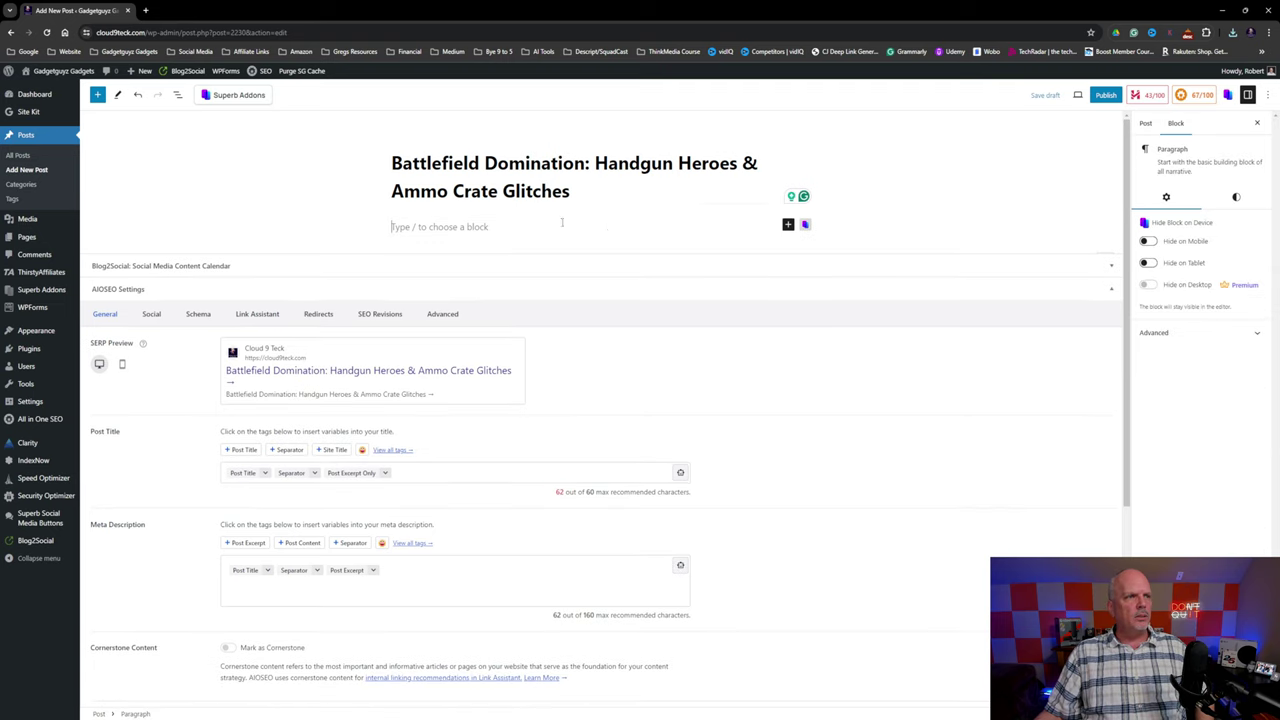
pyautogui.click(789, 226)
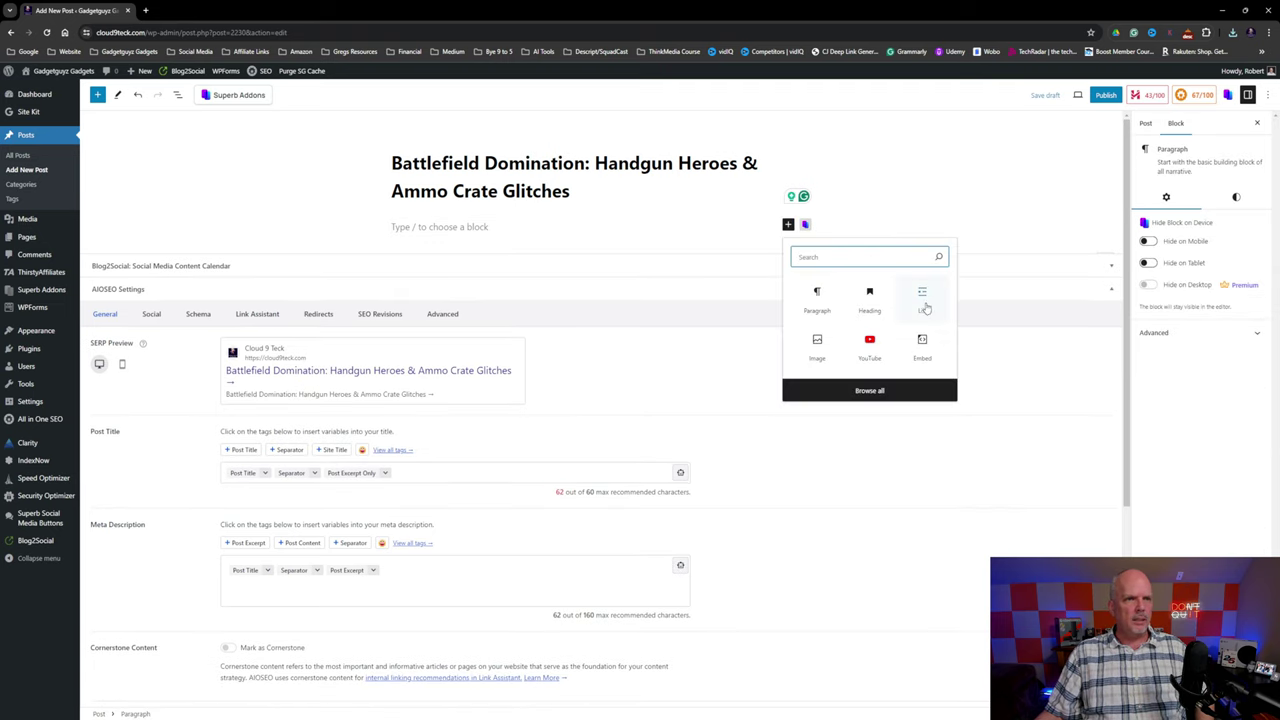
pyautogui.click(818, 344)
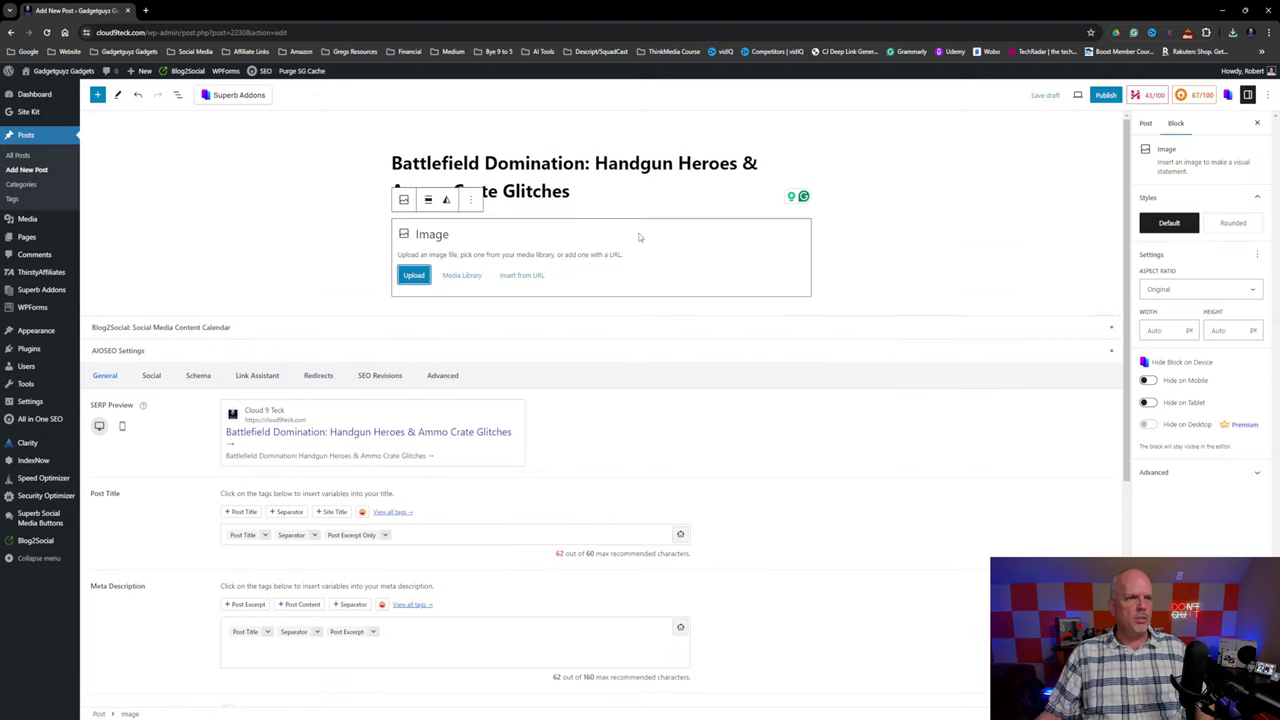
pyautogui.click(416, 278)
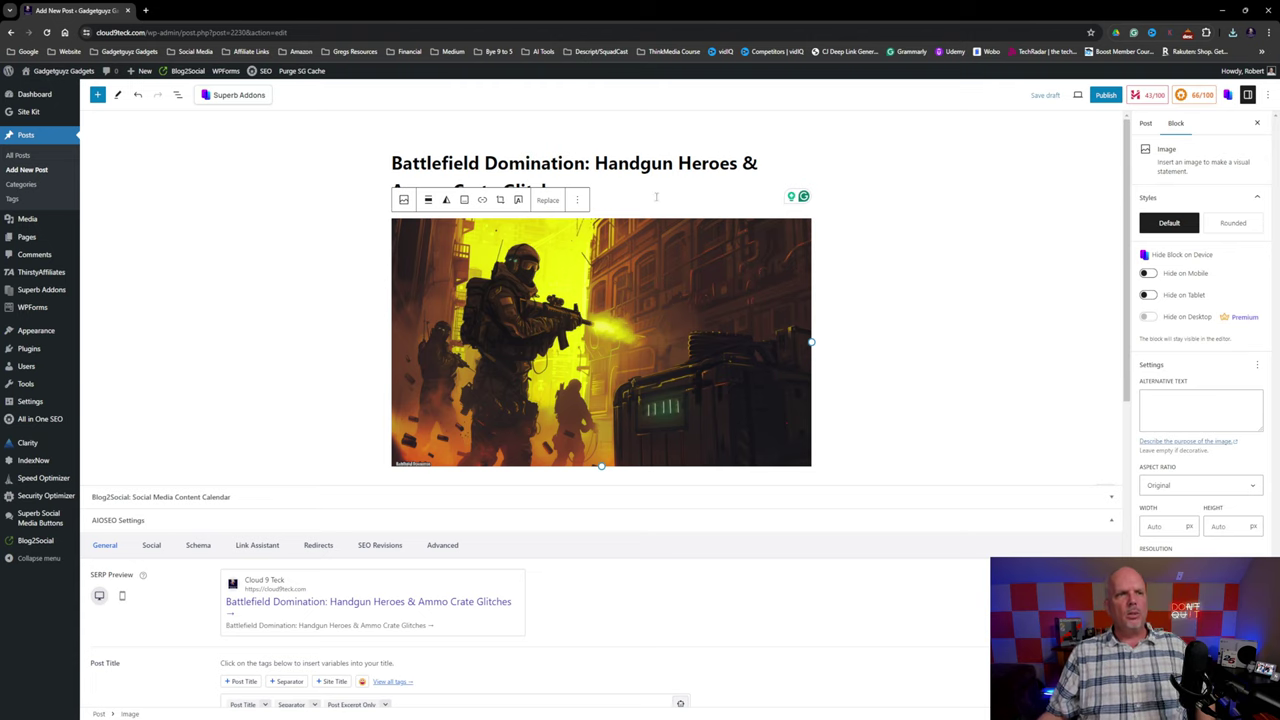
pyautogui.click(978, 277)
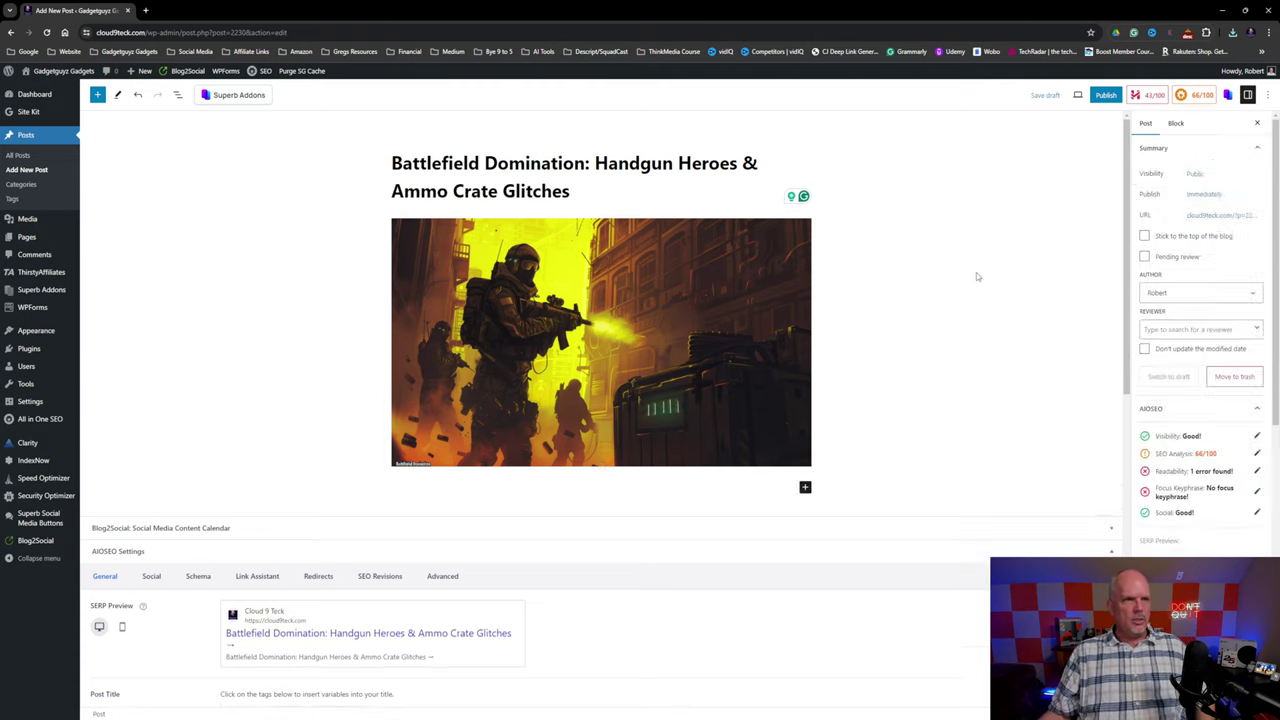
pyautogui.click(588, 372)
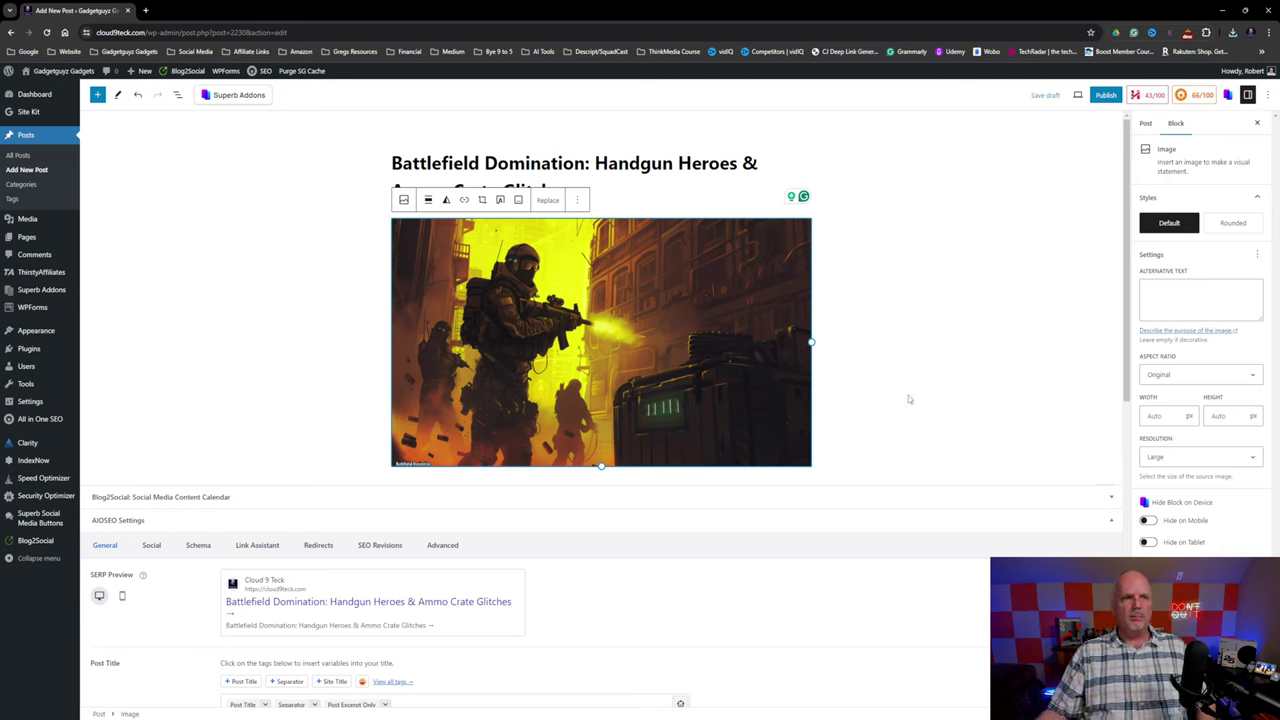
pyautogui.click(860, 425)
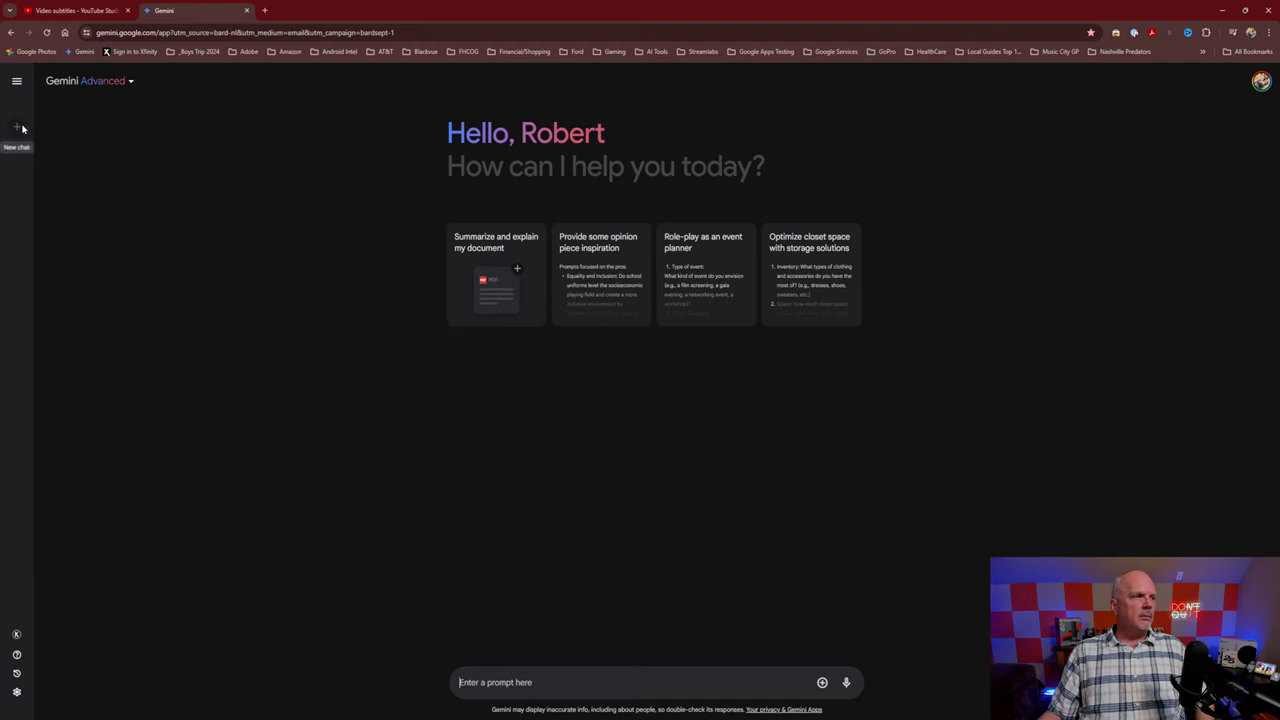
# In Gemini, open the recent "Battlefield Shenanigans" chat and look back through the keyword list, pasted subtitles, and generated blog post.
pyautogui.click(16, 81)
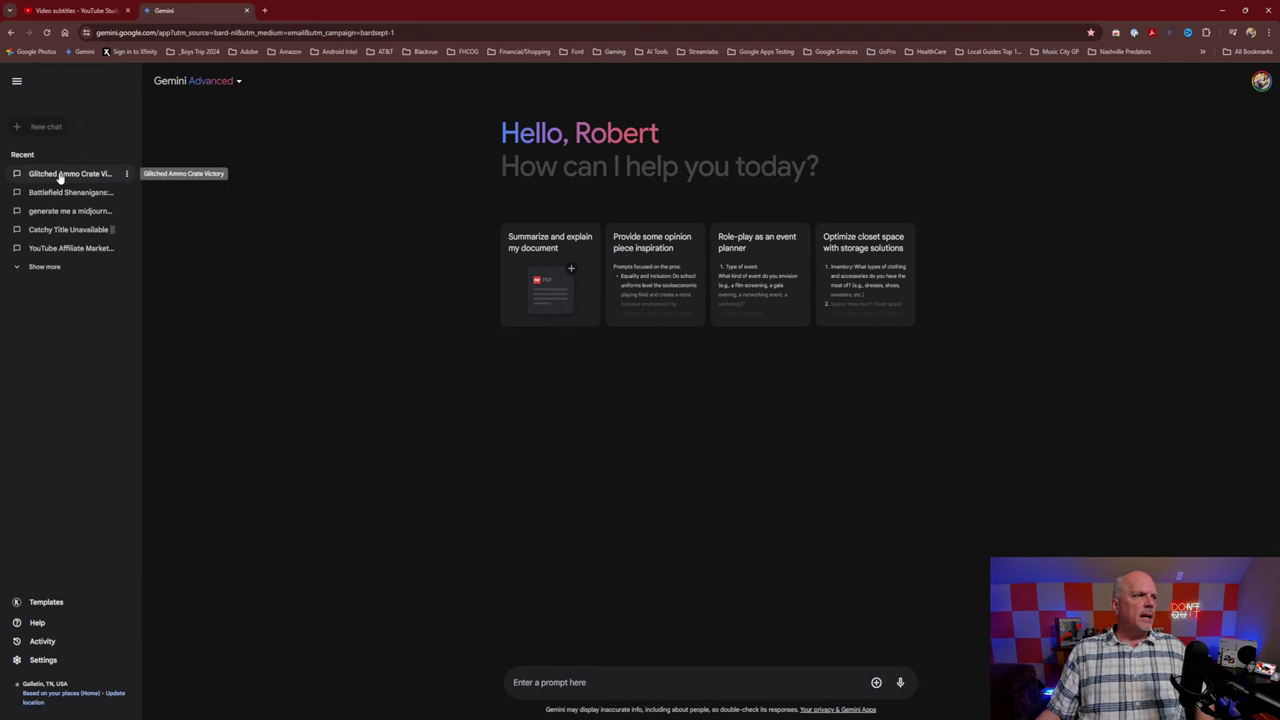
pyautogui.click(76, 193)
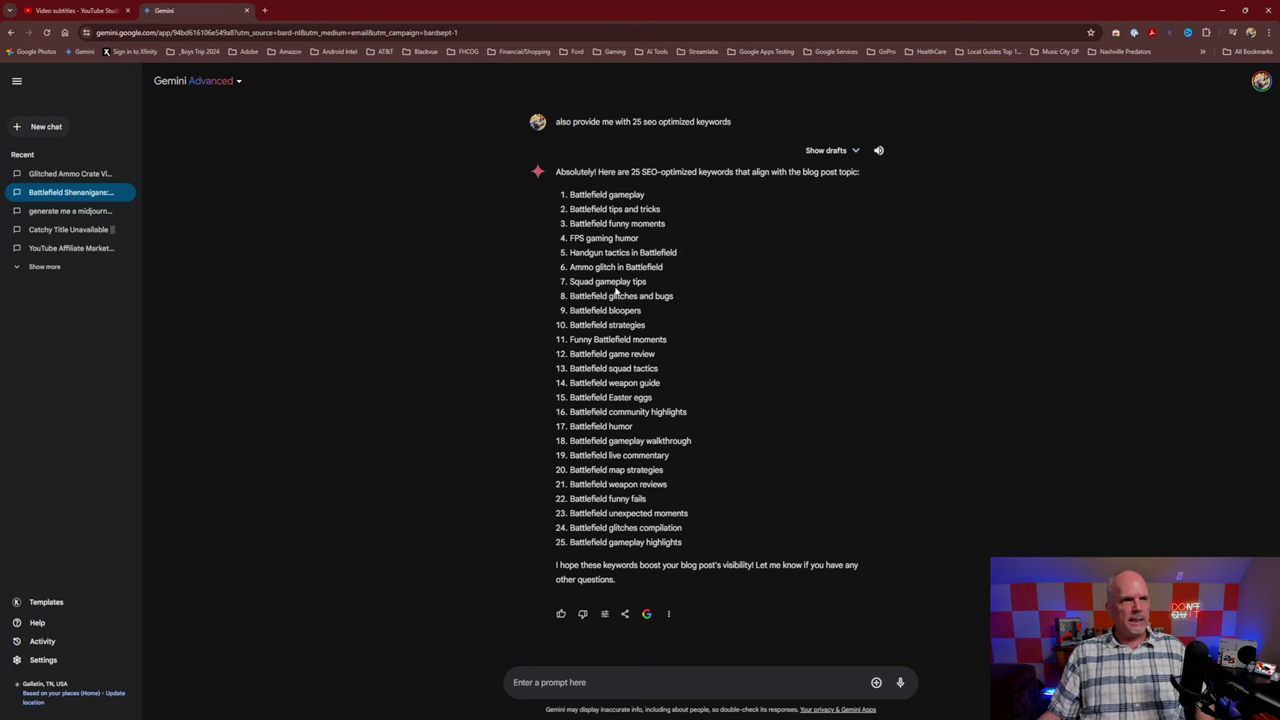
pyautogui.scroll(3, 663, 314)
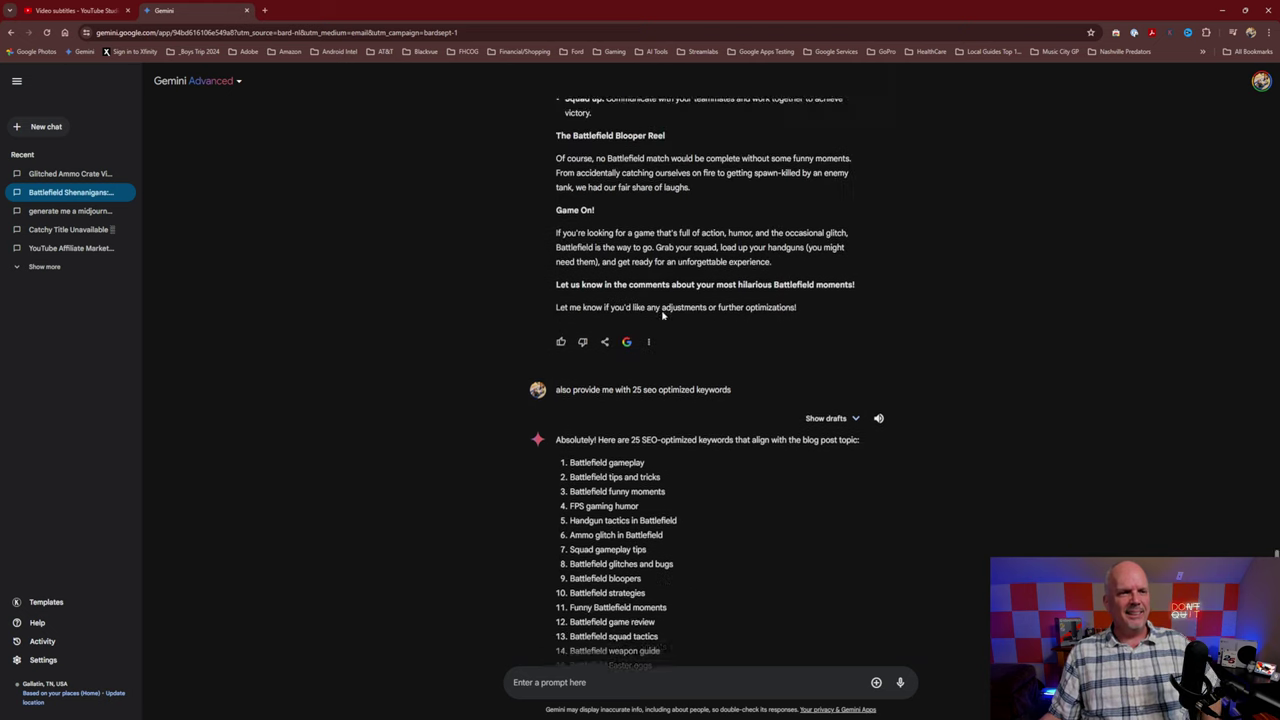
pyautogui.scroll(15, 663, 314)
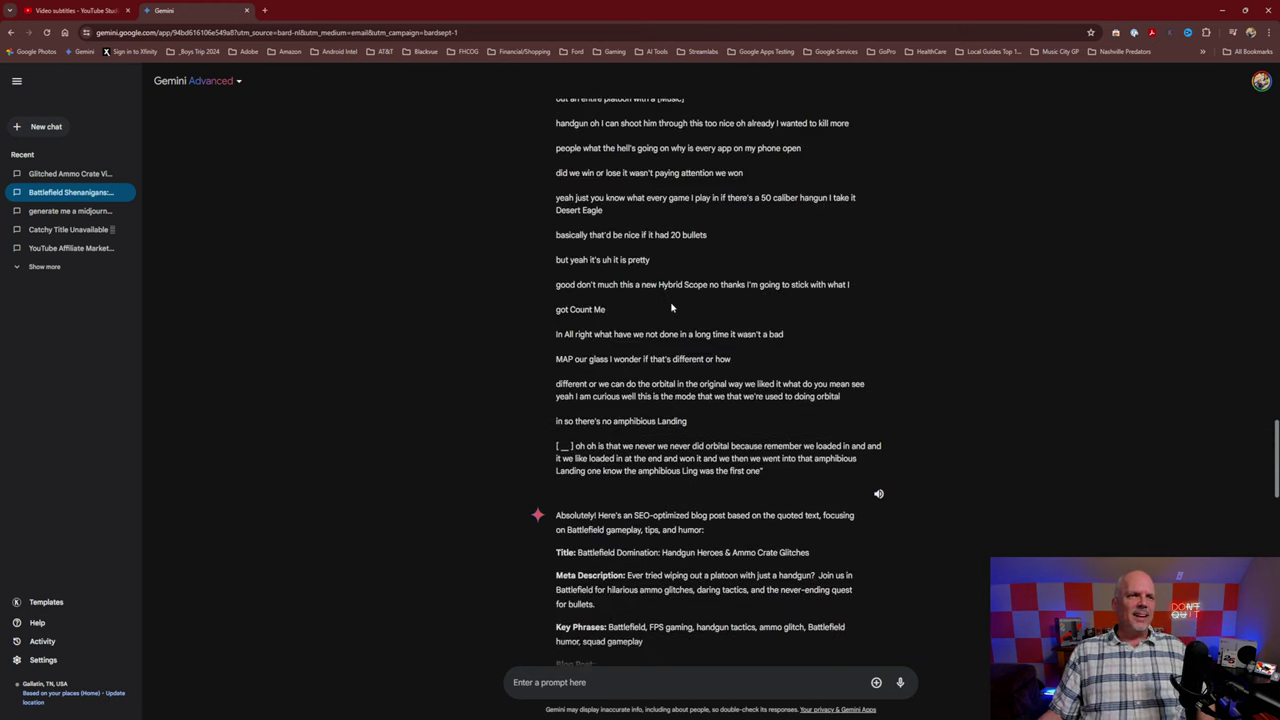
pyautogui.scroll(15, 671, 307)
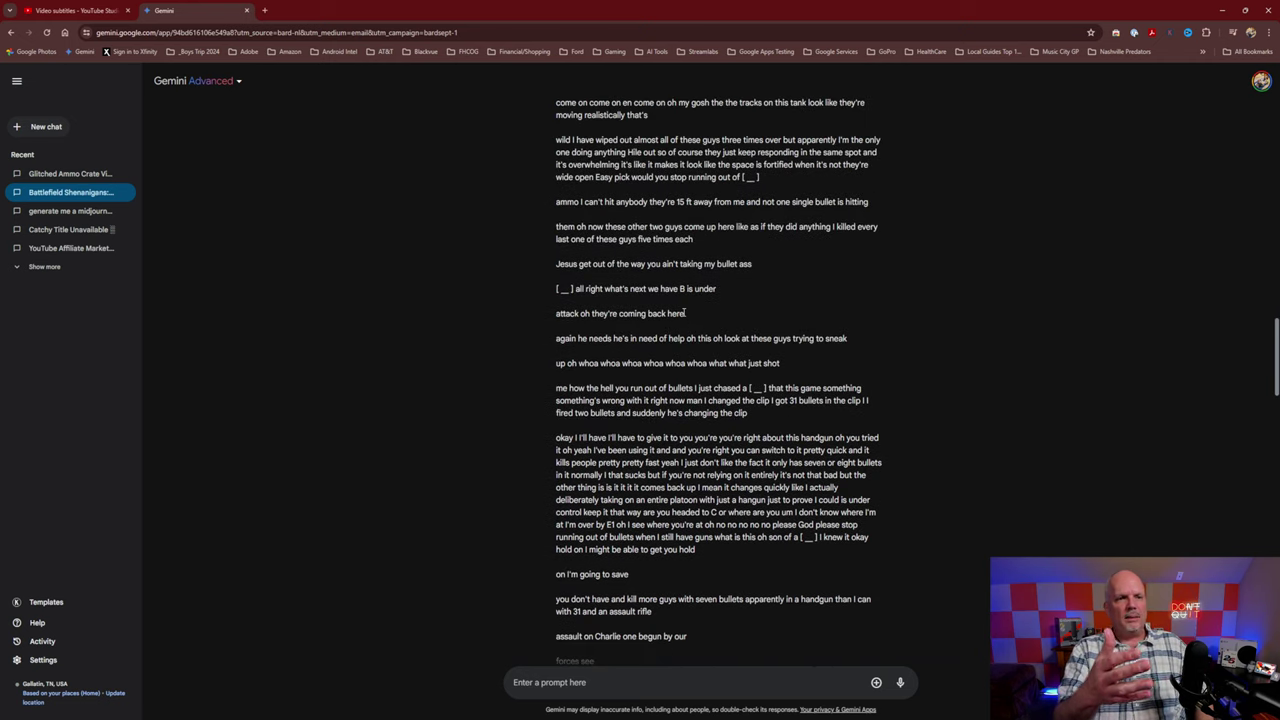
pyautogui.scroll(5, 686, 312)
pyautogui.scroll(-6, 692, 295)
pyautogui.scroll(-6, 695, 285)
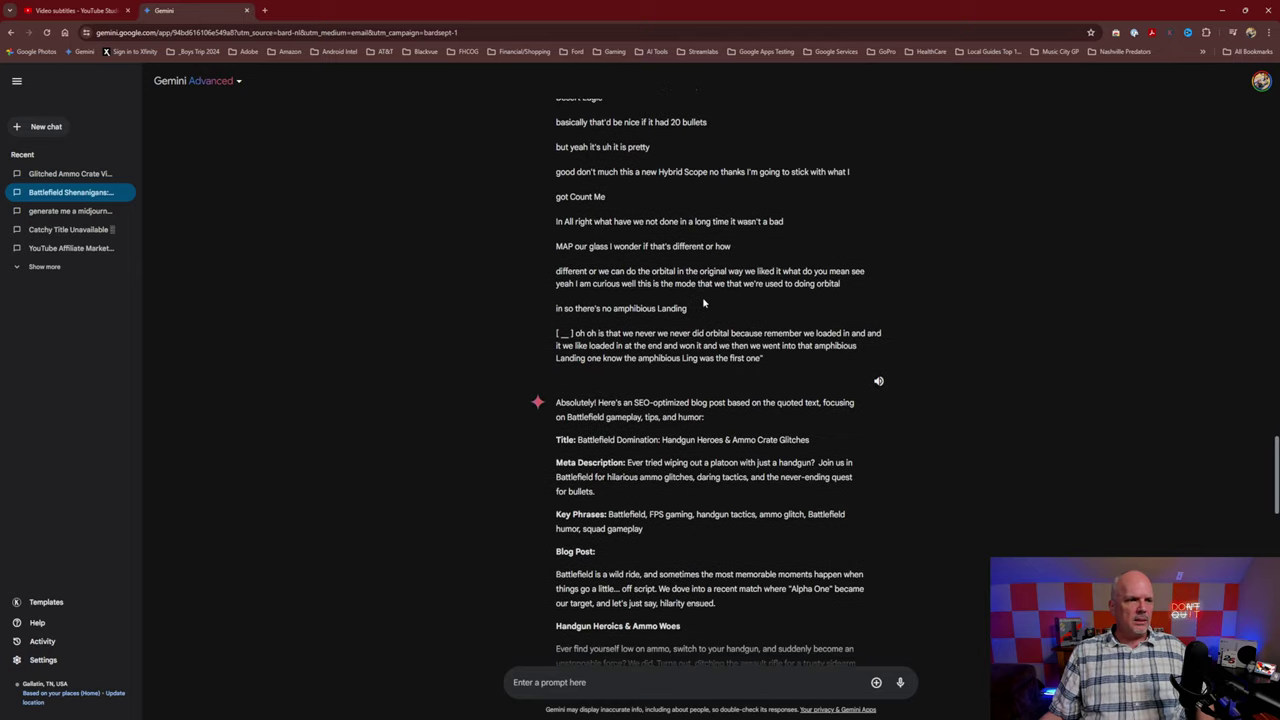
# Copy the full meta description text, starting "Ever tried wiping out a platoon with just a handgun?", from Gemini's blog post answer.
pyautogui.scroll(-3, 702, 296)
pyautogui.moveTo(576, 258); pyautogui.dragTo(726, 294)
pyautogui.click(757, 313)
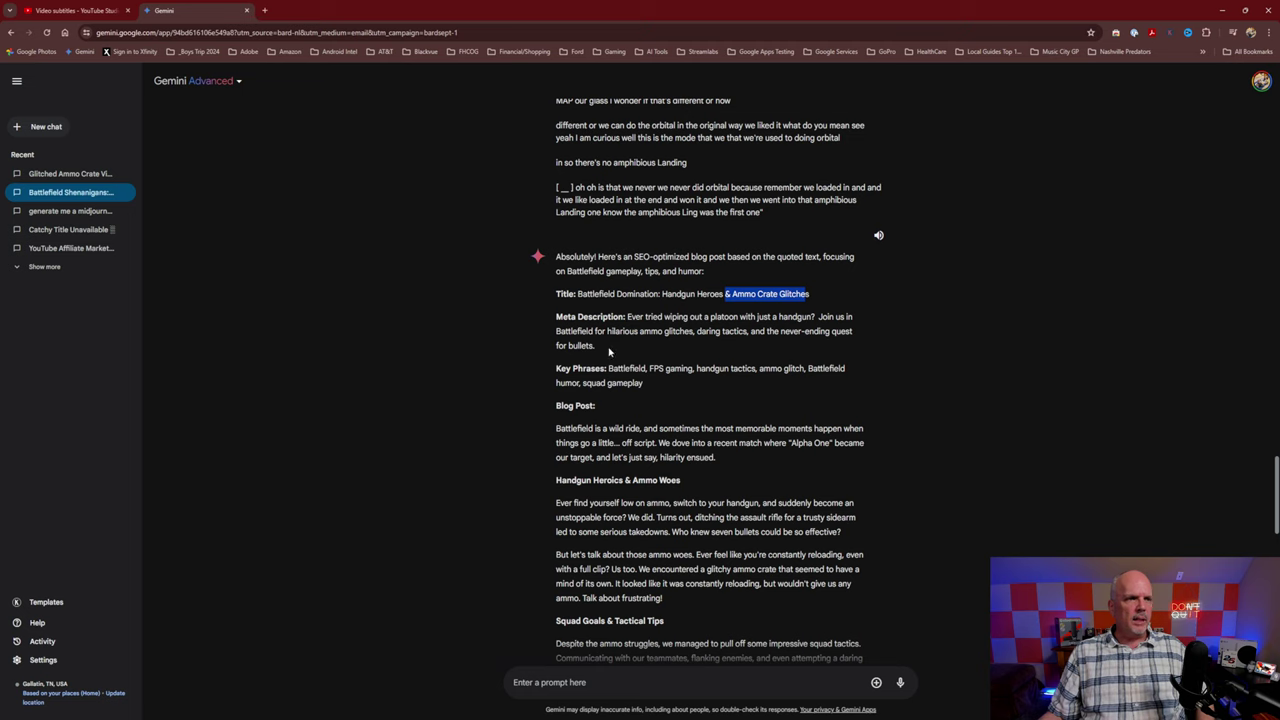
pyautogui.moveTo(598, 348); pyautogui.dragTo(627, 316)
pyautogui.hotkey('ctrl', 'c')
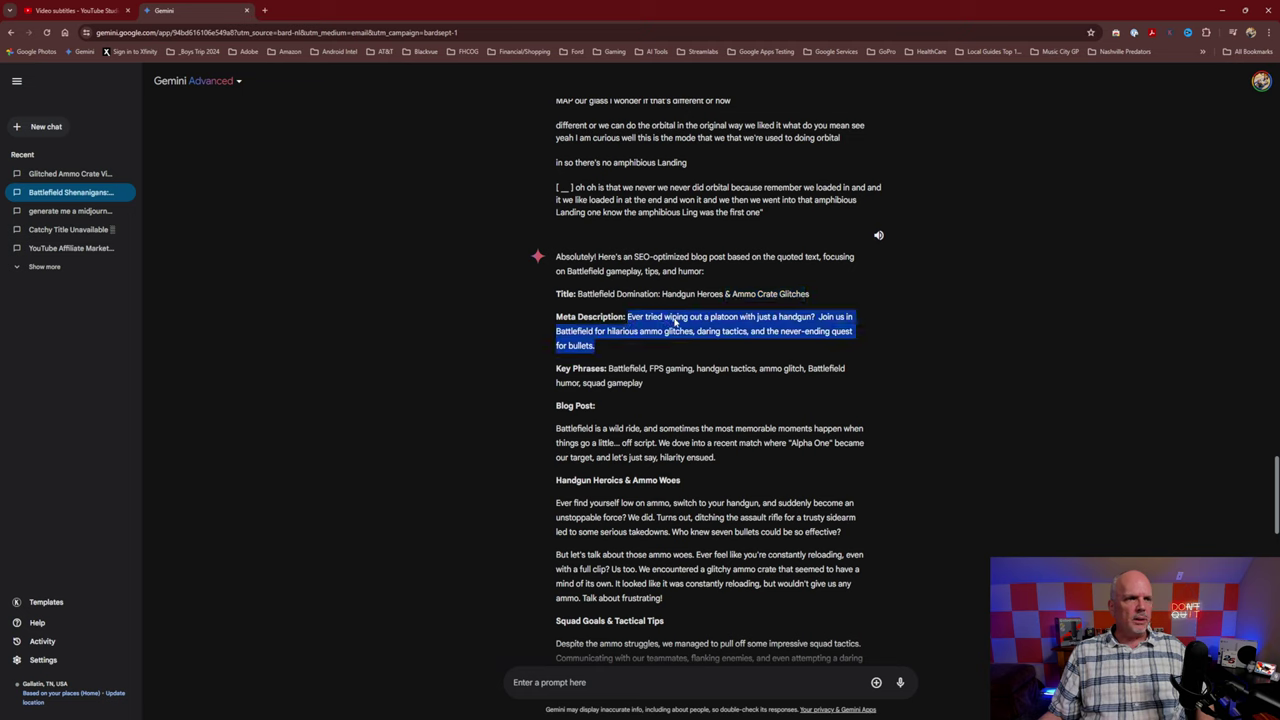
# In the WordPress post's AIOSEO settings, replace the default meta description tags with the copied Gemini text.
pyautogui.hotkey('alt', 'Tab')
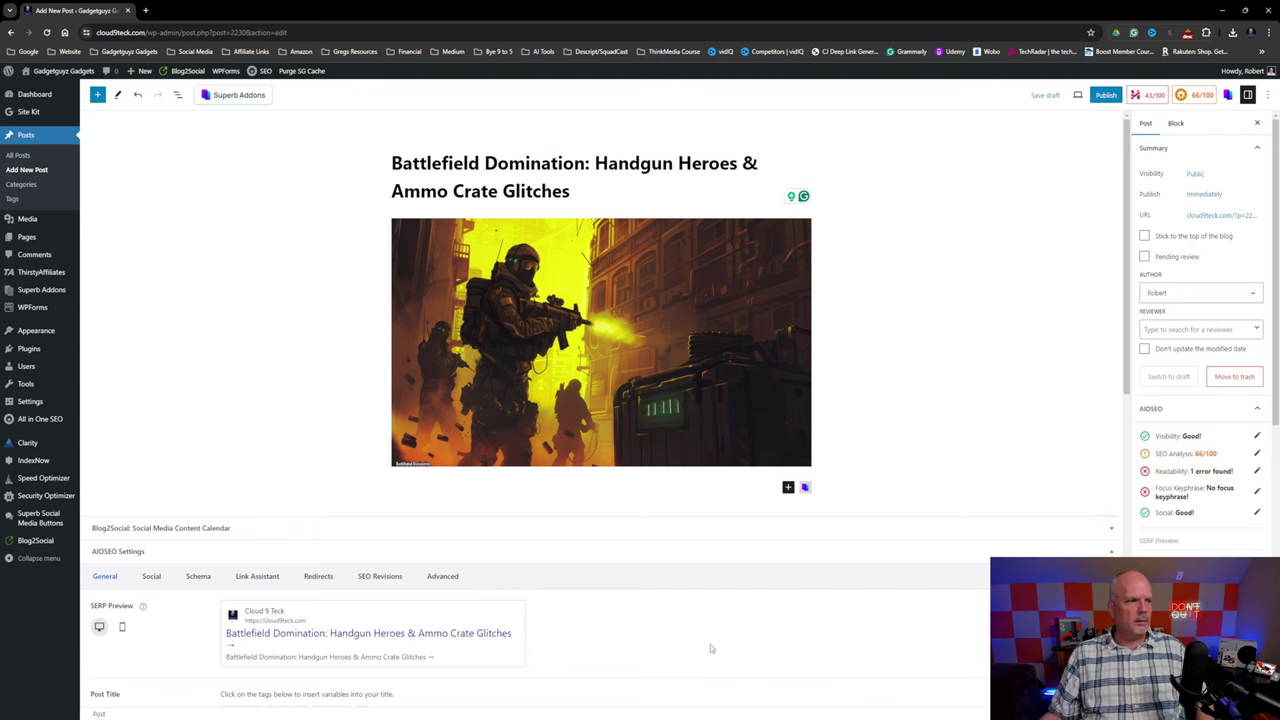
pyautogui.scroll(-5, 754, 620)
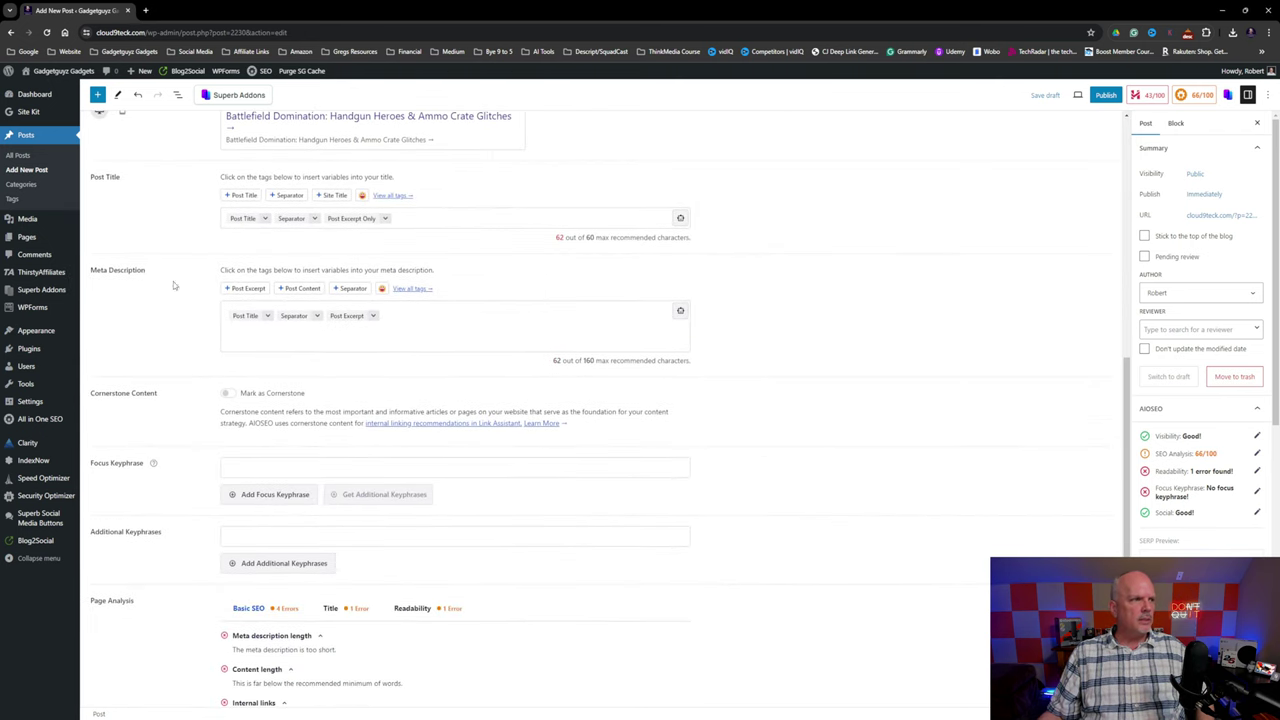
pyautogui.click(431, 310)
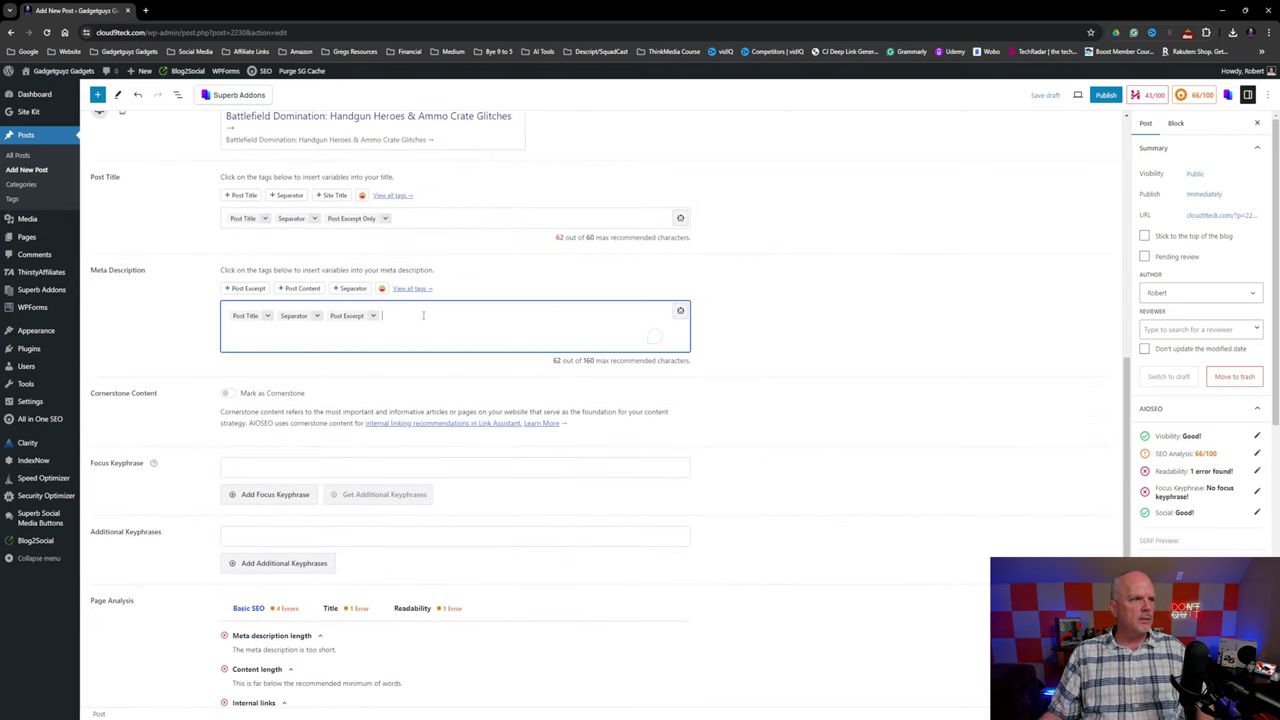
pyautogui.hotkey('ctrl', 'a')
pyautogui.press('BackSpace')
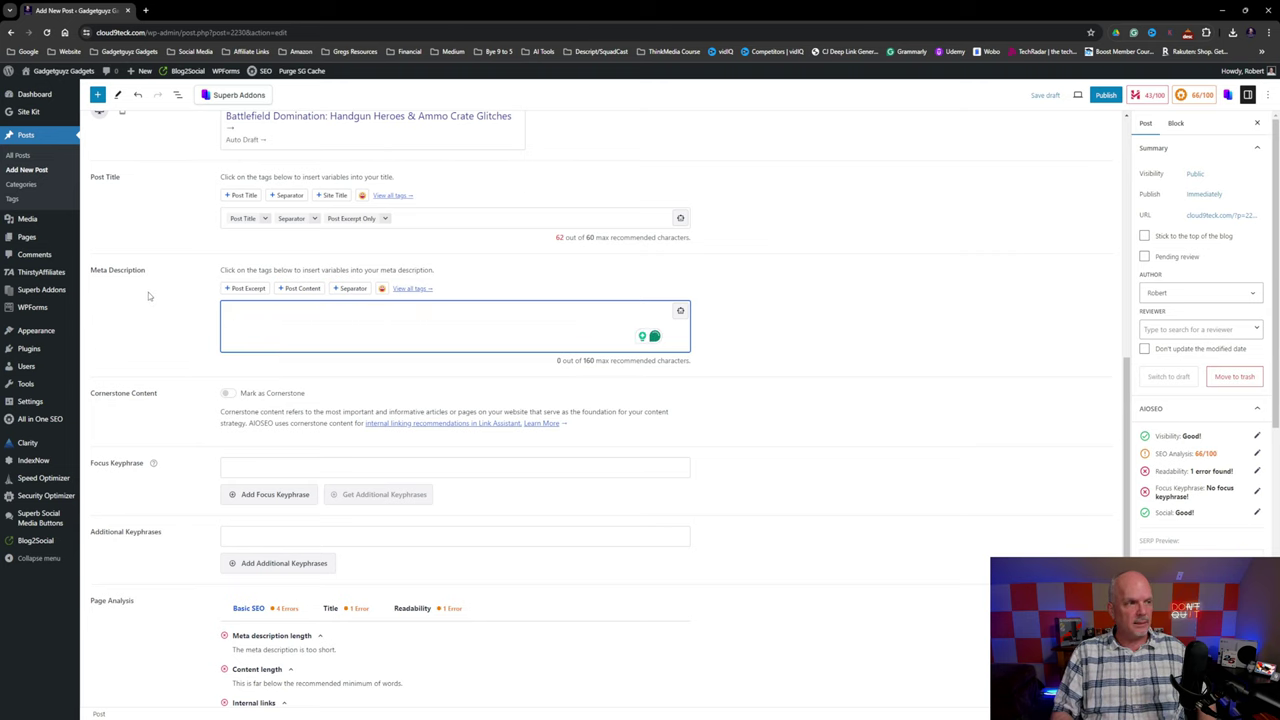
pyautogui.hotkey('ctrl', 'v')
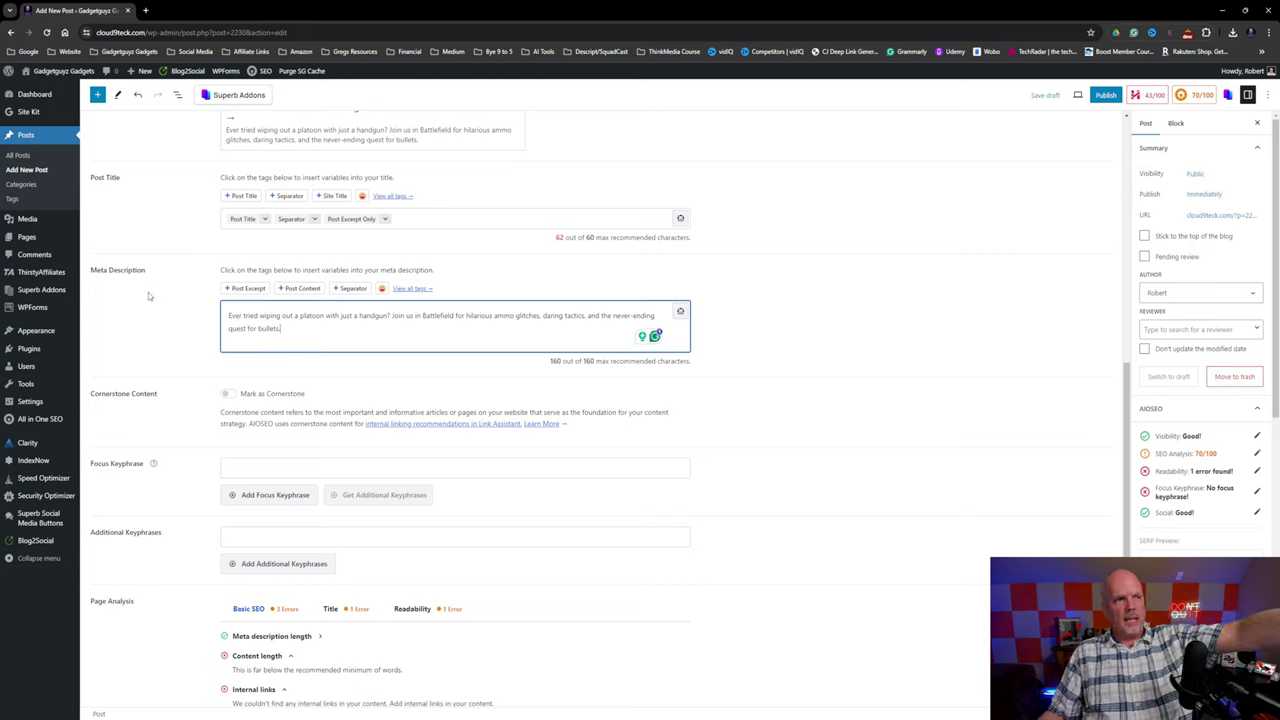
pyautogui.scroll(4, 220, 354)
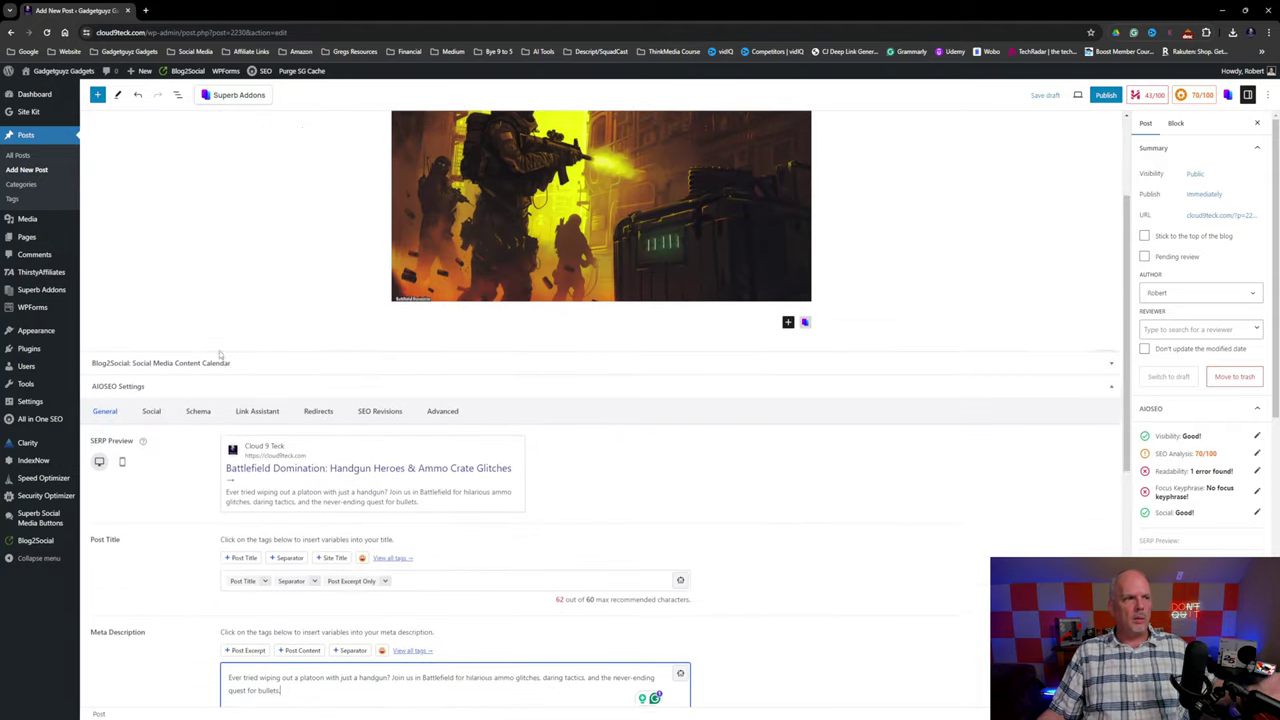
pyautogui.scroll(1, 220, 354)
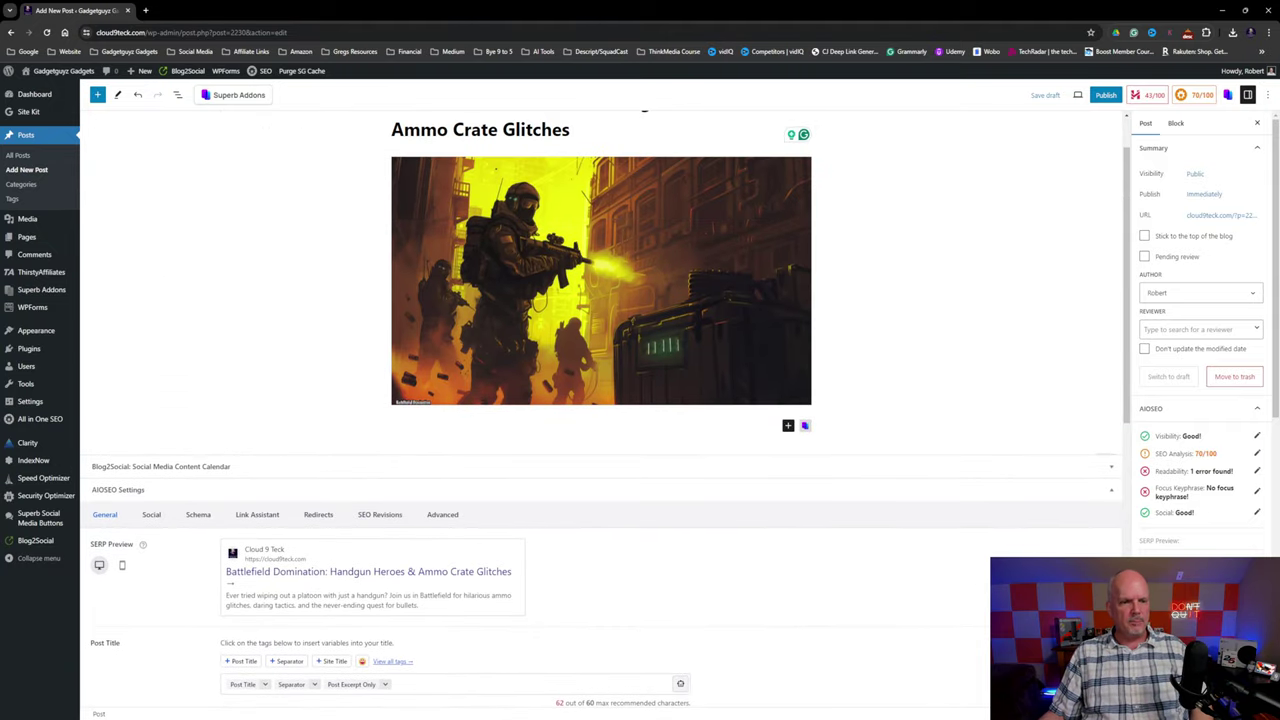
# Copy the first keyword, "Battlefield gameplay", from Gemini's list of 25 SEO optimized keywords.
pyautogui.hotkey('alt', 'Tab')
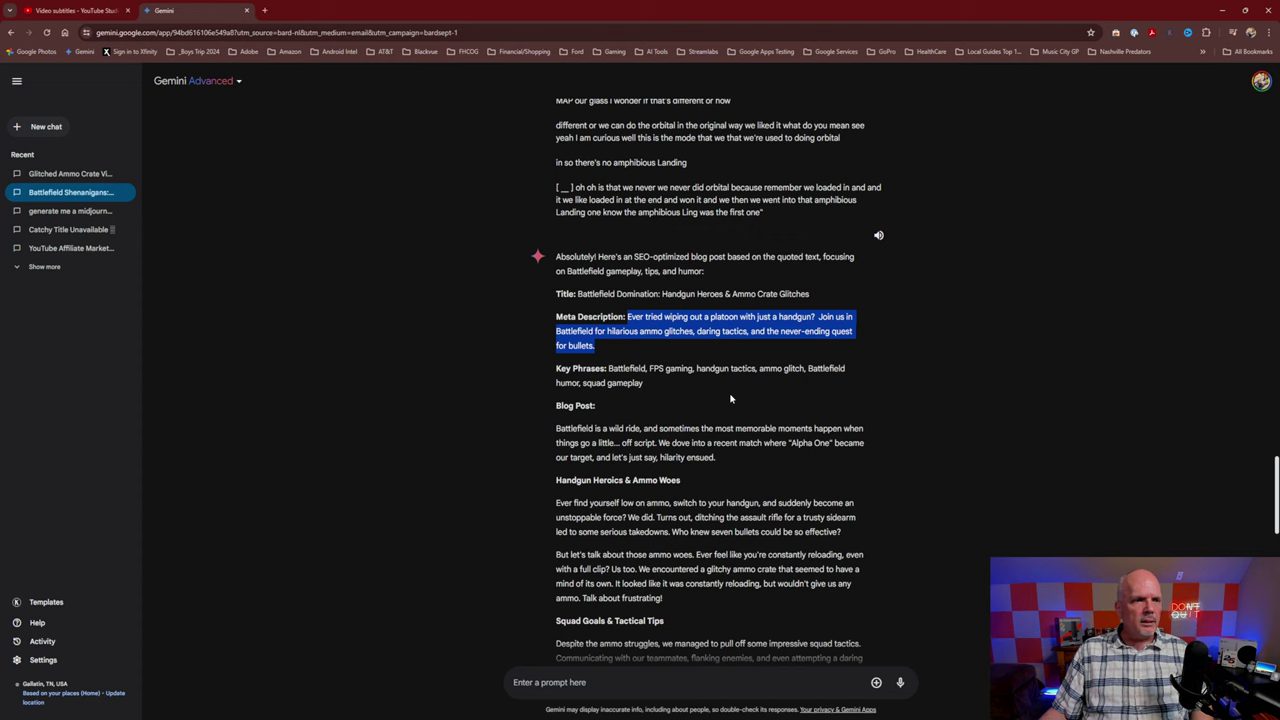
pyautogui.scroll(-15, 730, 398)
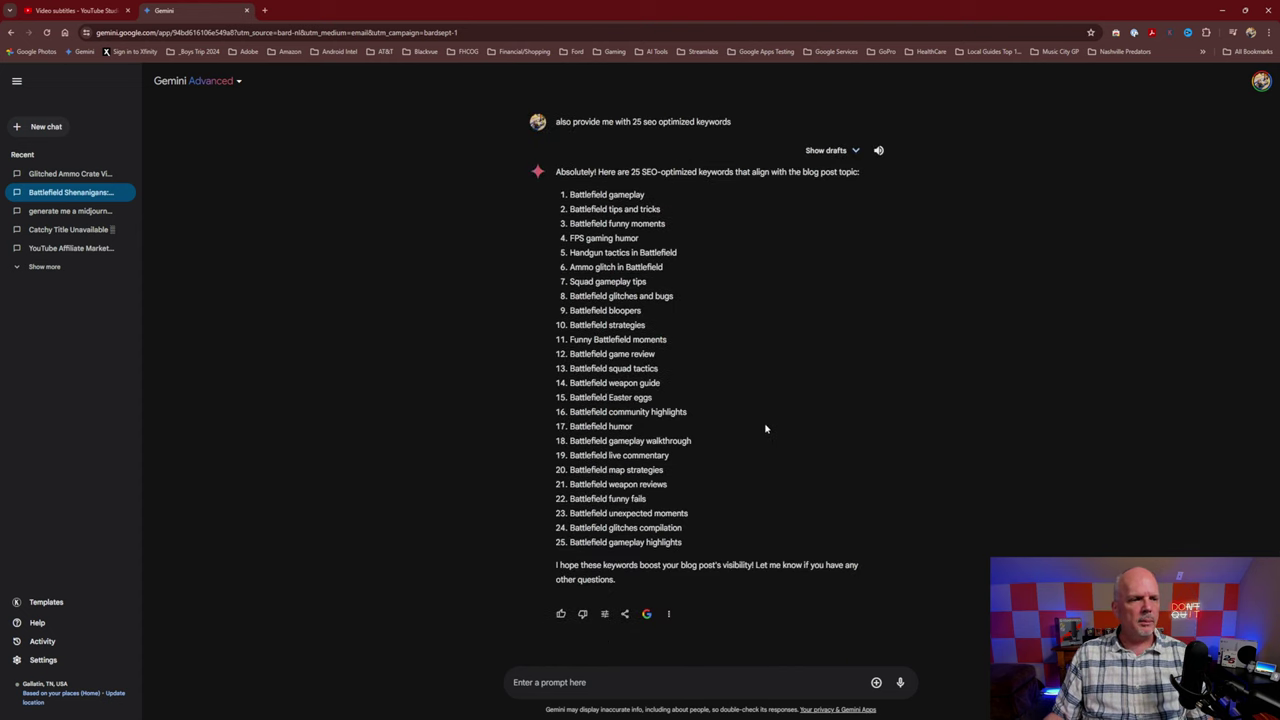
pyautogui.moveTo(645, 195); pyautogui.dragTo(569, 196)
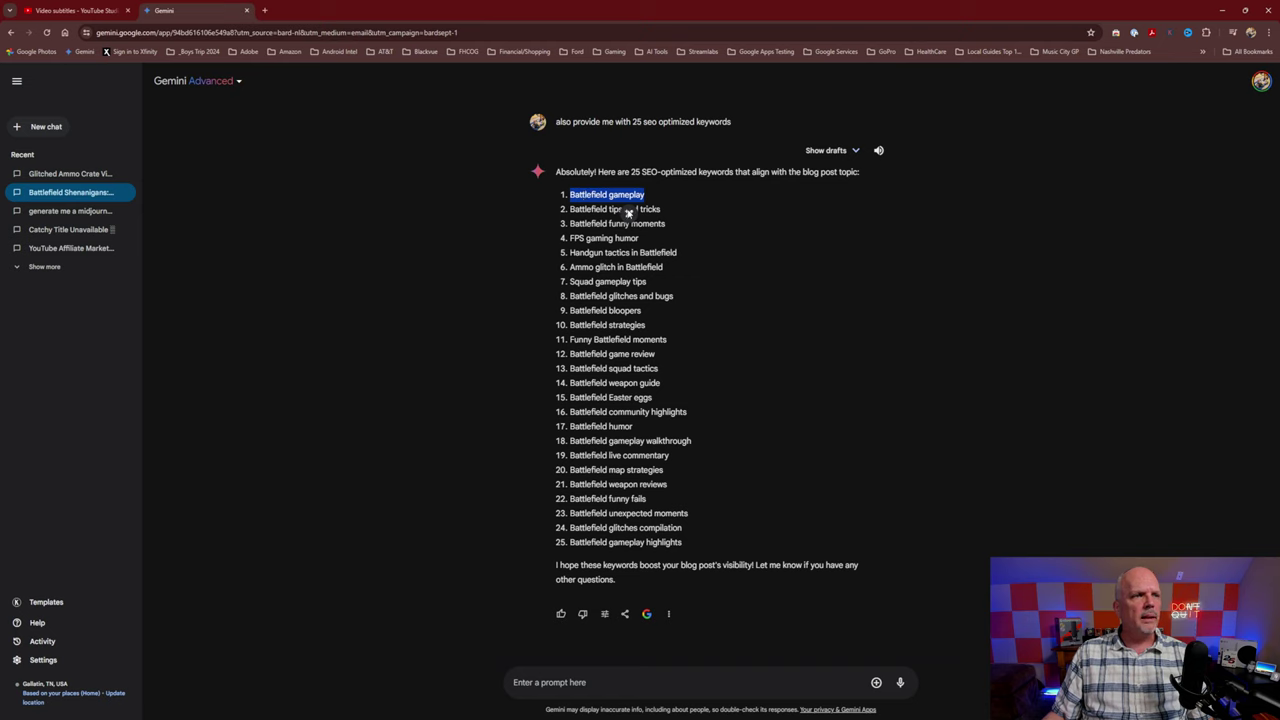
# Back in the WordPress post, add "Battlefield gameplay" as the AIOSEO focus keyphrase.
pyautogui.hotkey('alt', 'Tab')
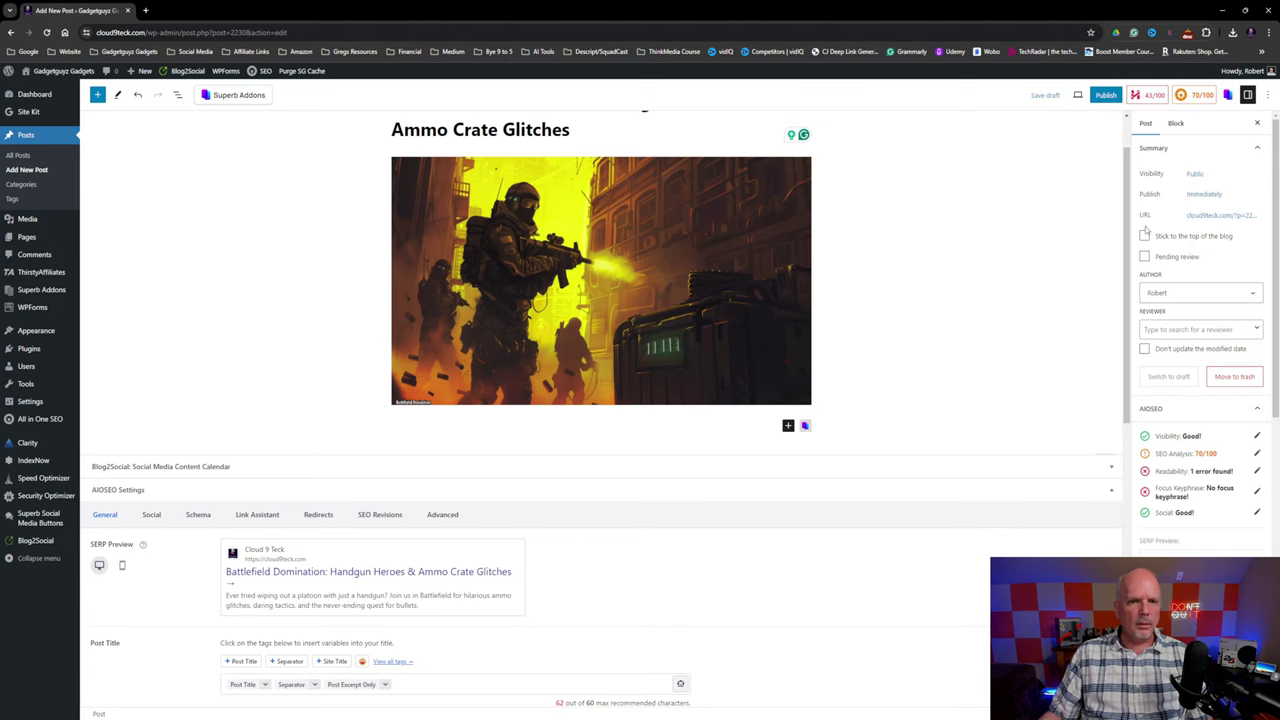
pyautogui.scroll(-5, 1198, 318)
pyautogui.scroll(2, 1196, 318)
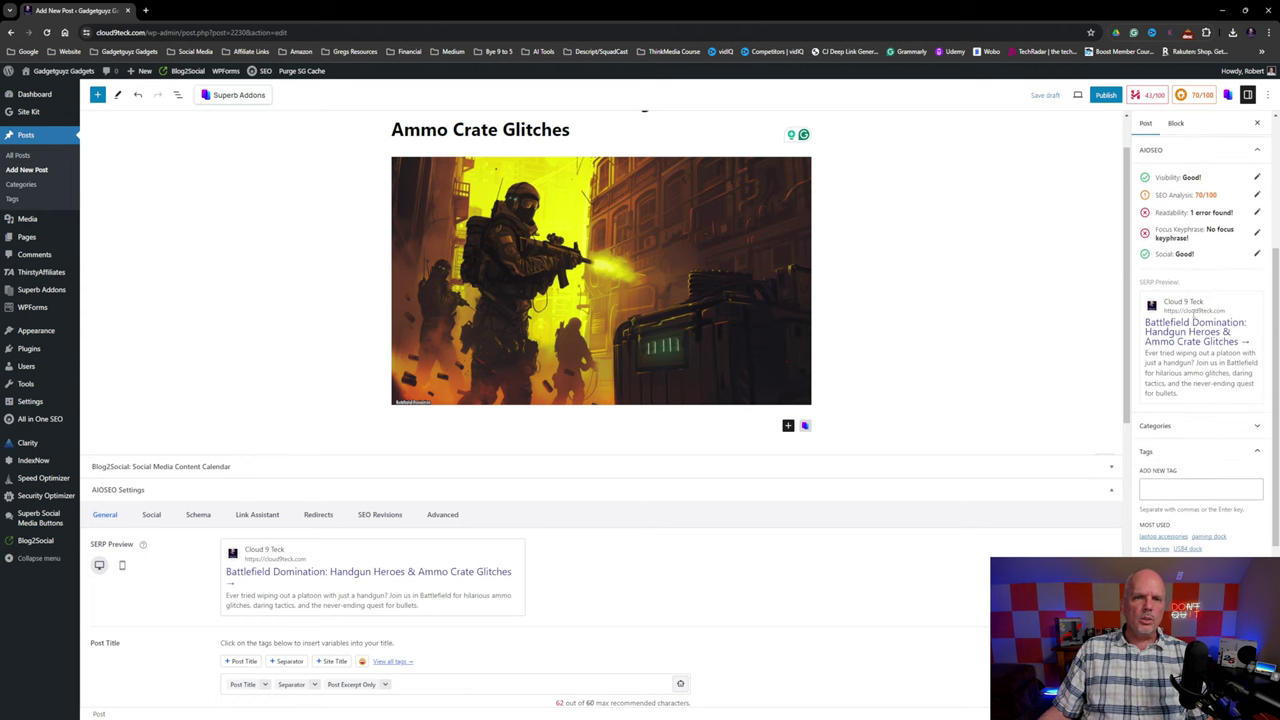
pyautogui.scroll(-3, 1196, 400)
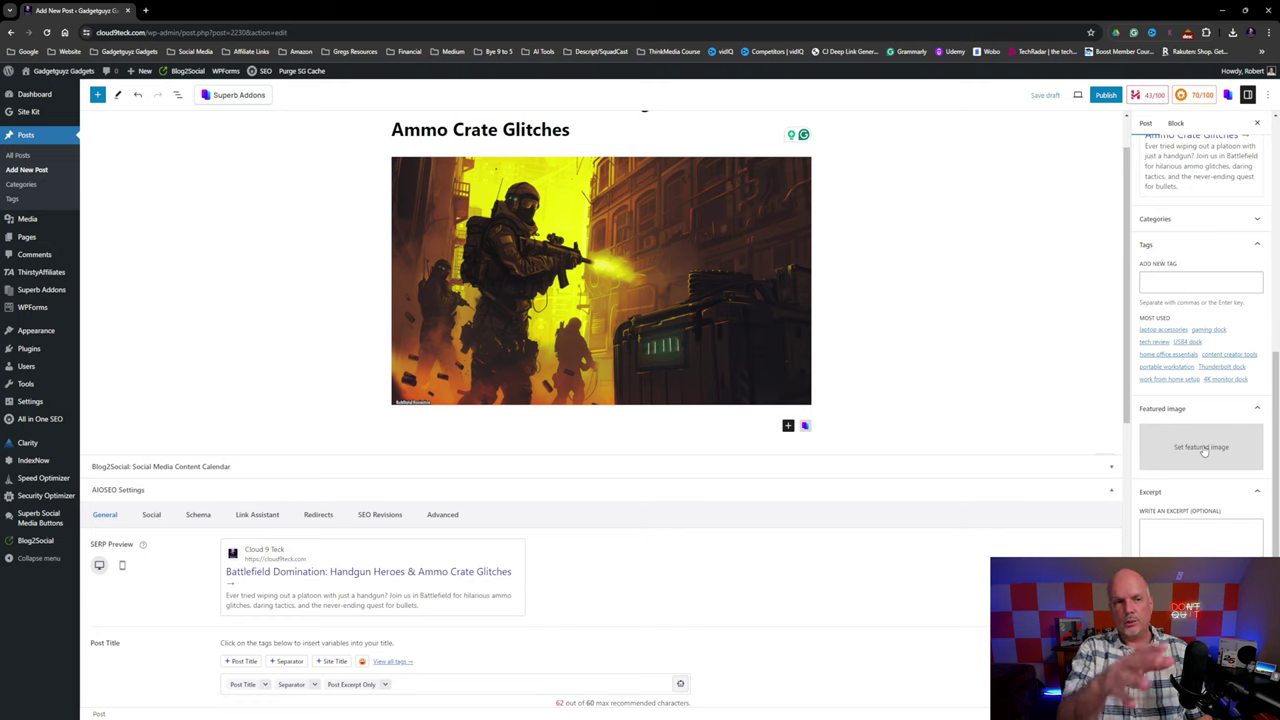
pyautogui.scroll(5, 1205, 452)
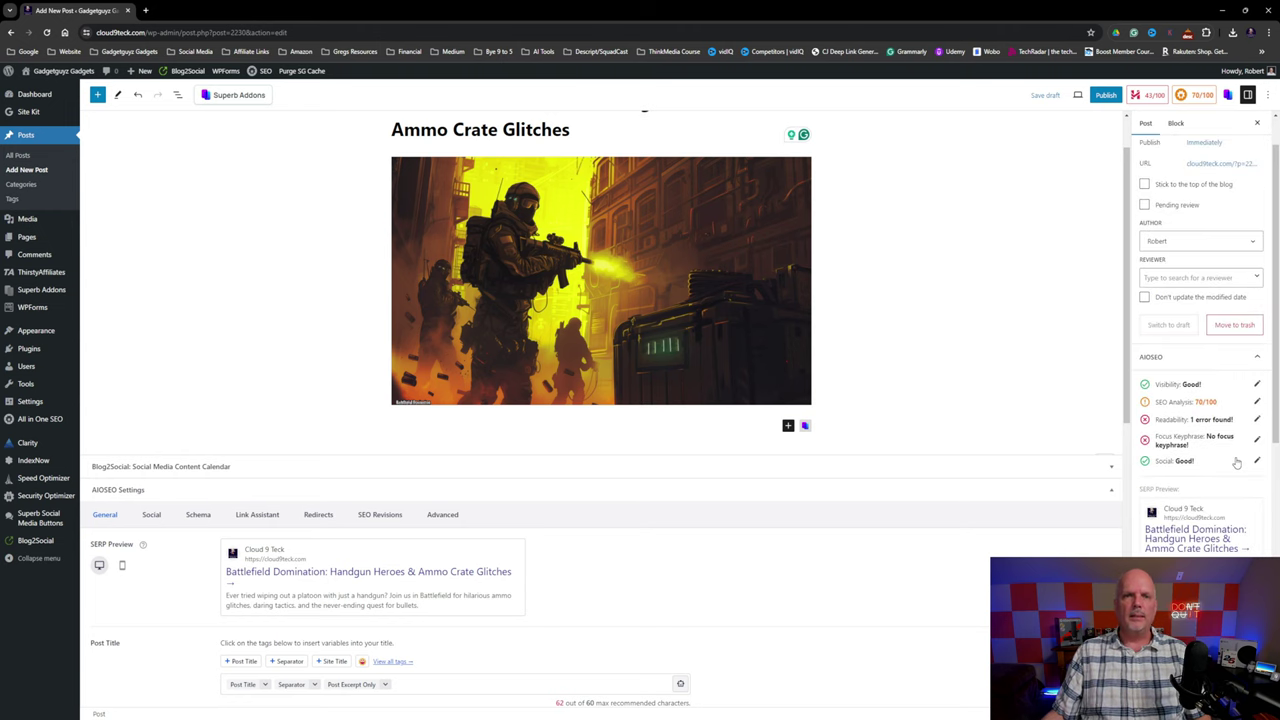
pyautogui.scroll(1, 1230, 461)
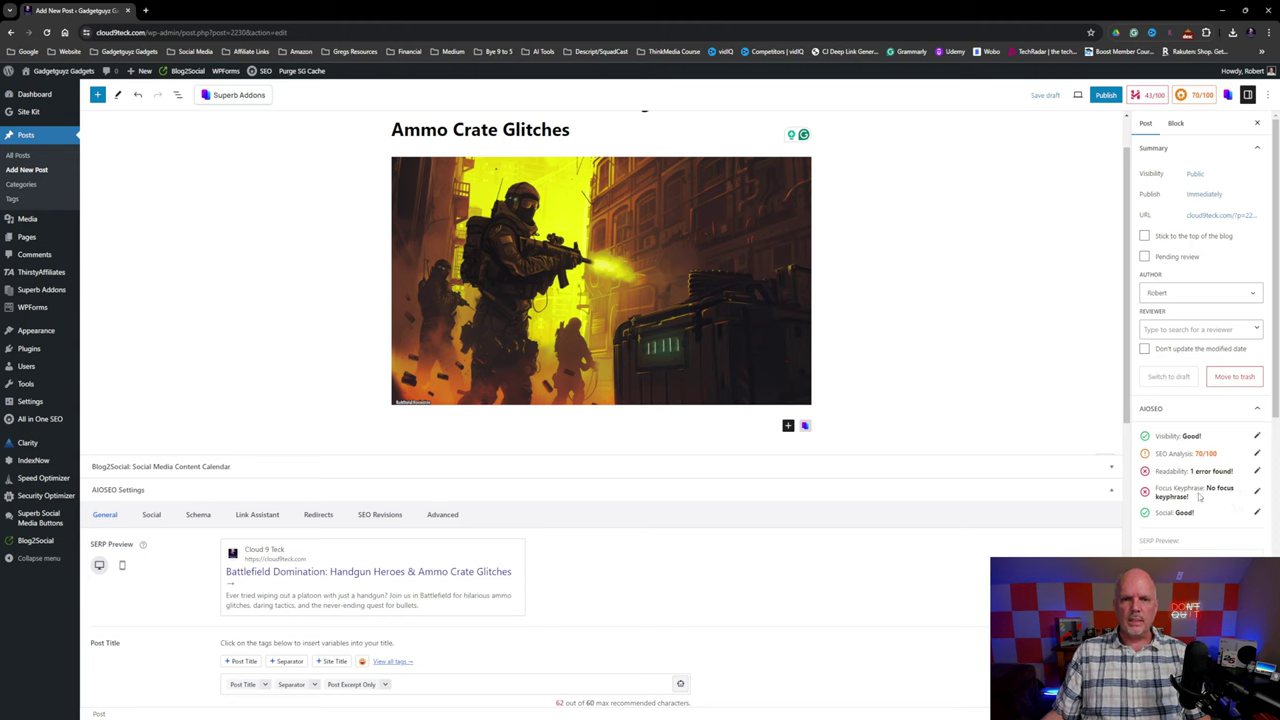
pyautogui.click(1257, 490)
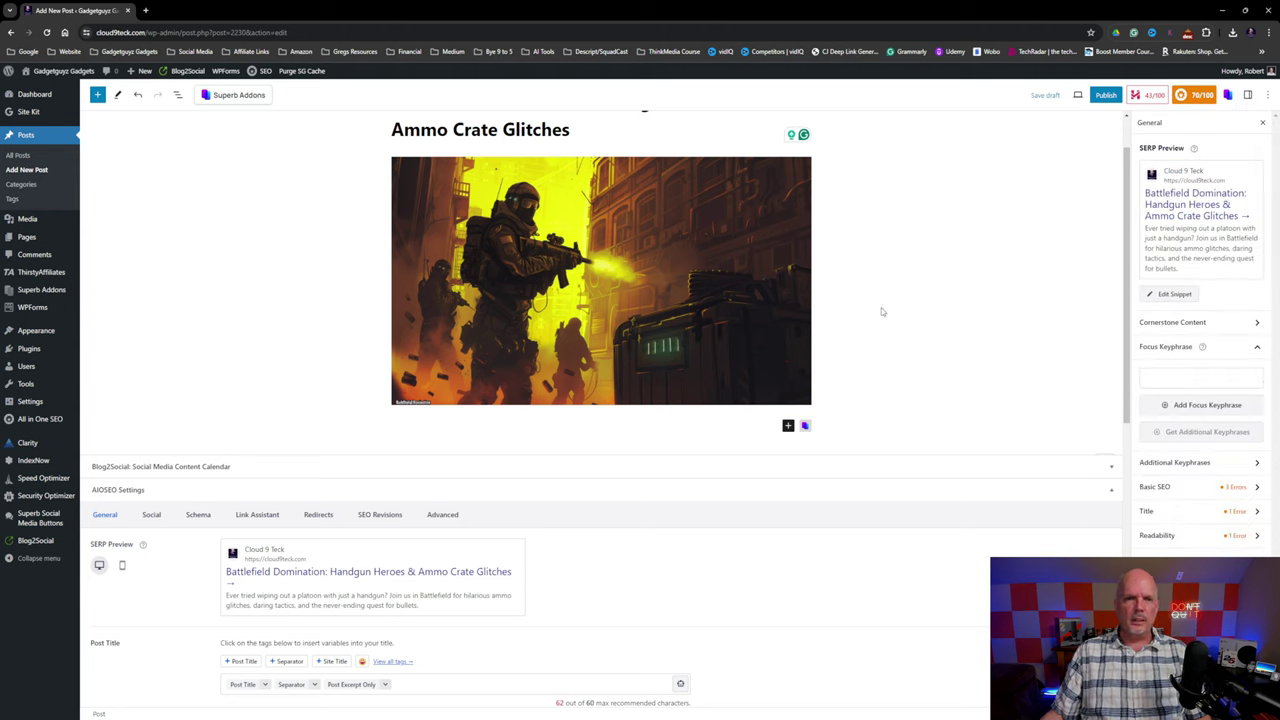
pyautogui.click(1163, 380)
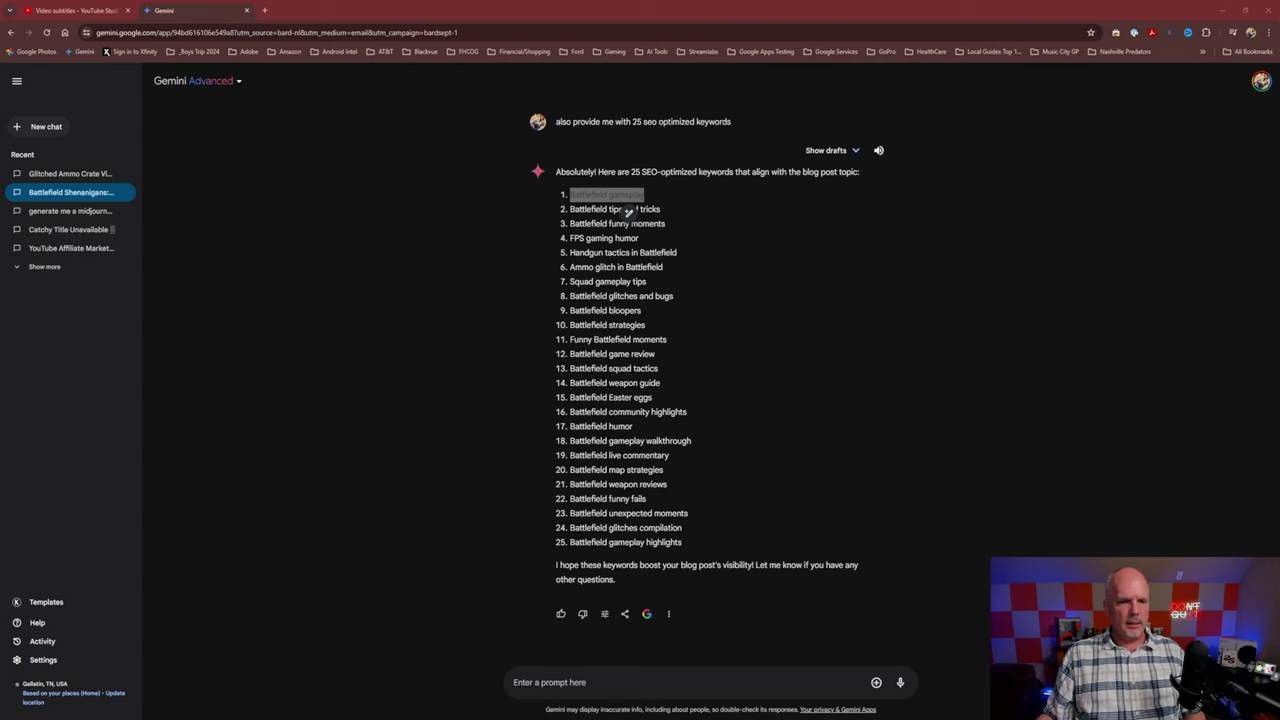
# Copy Gemini's blog post body, from "Battlefield is a wild ride" through the closing comments line, into the WordPress post below the image.
pyautogui.scroll(10, 725, 390)
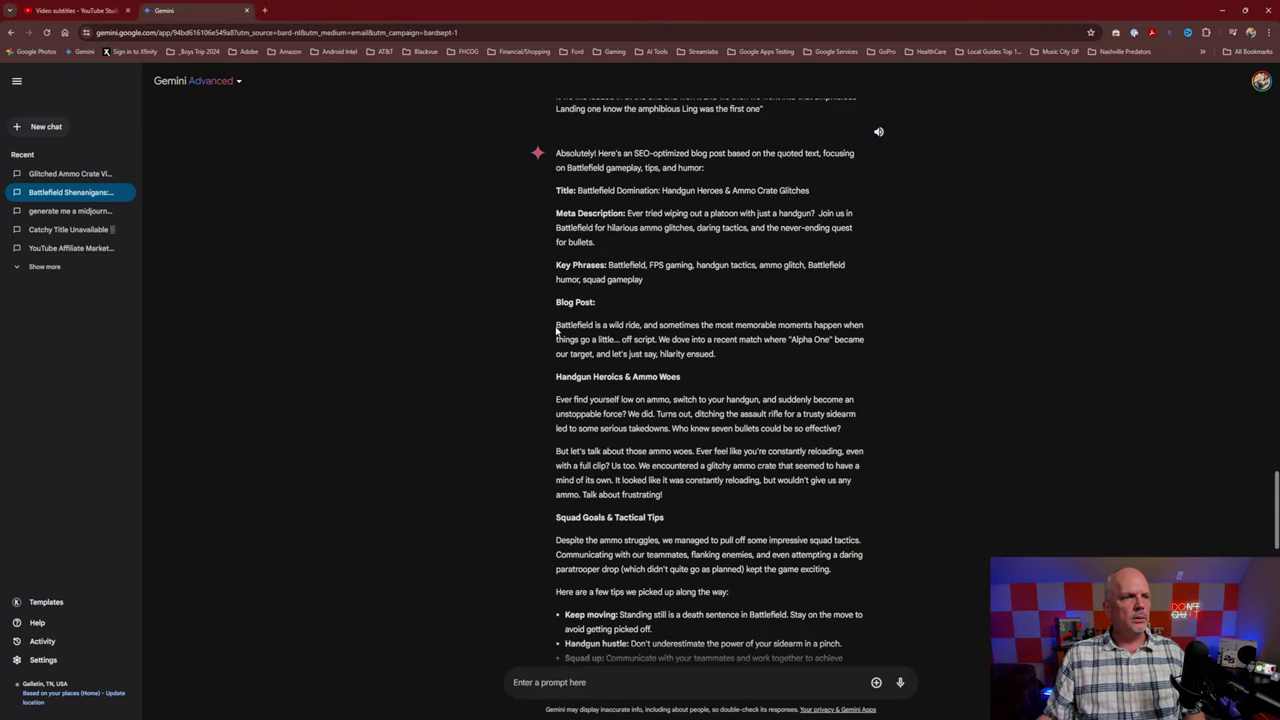
pyautogui.moveTo(557, 325); pyautogui.dragTo(859, 407)
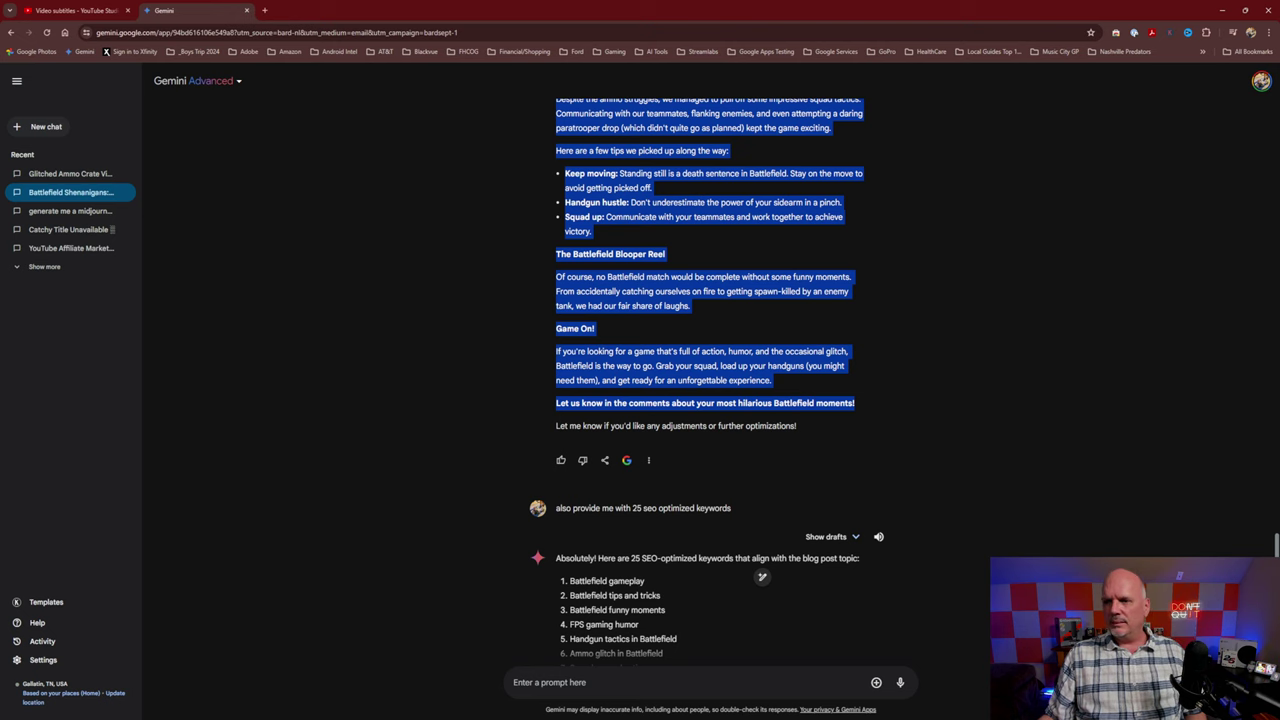
pyautogui.hotkey('alt', 'Tab')
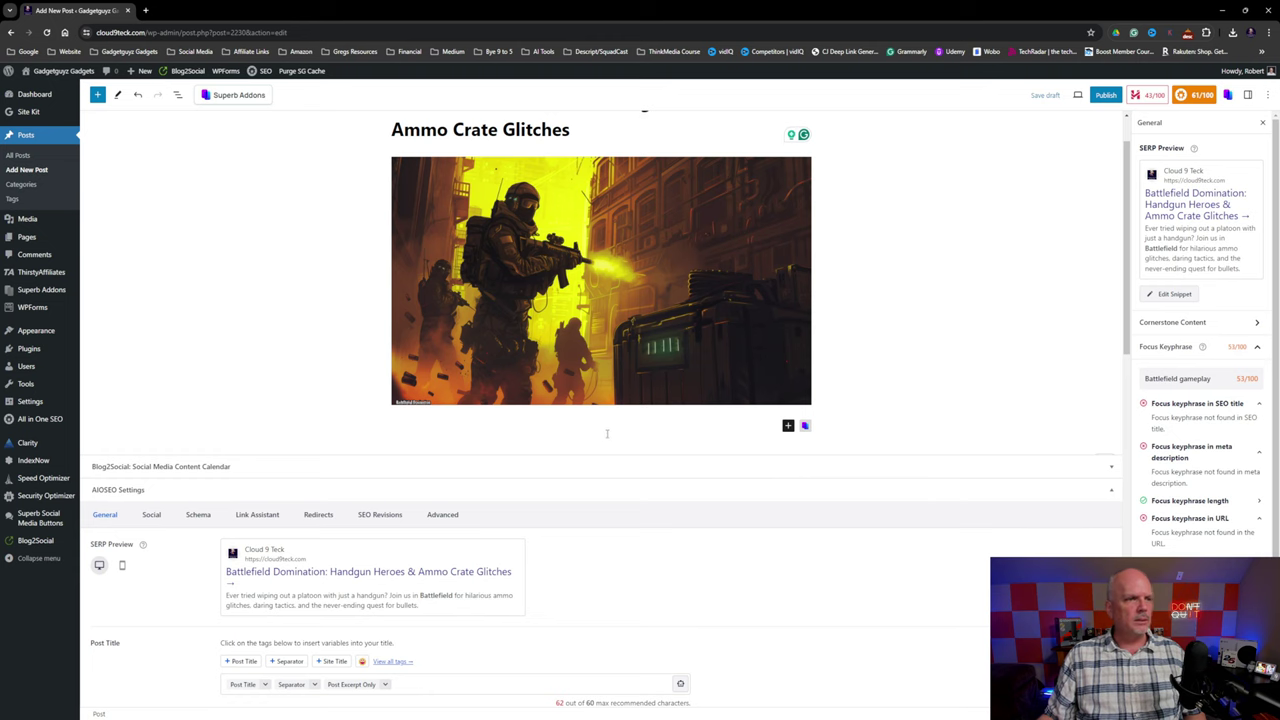
pyautogui.click(500, 430)
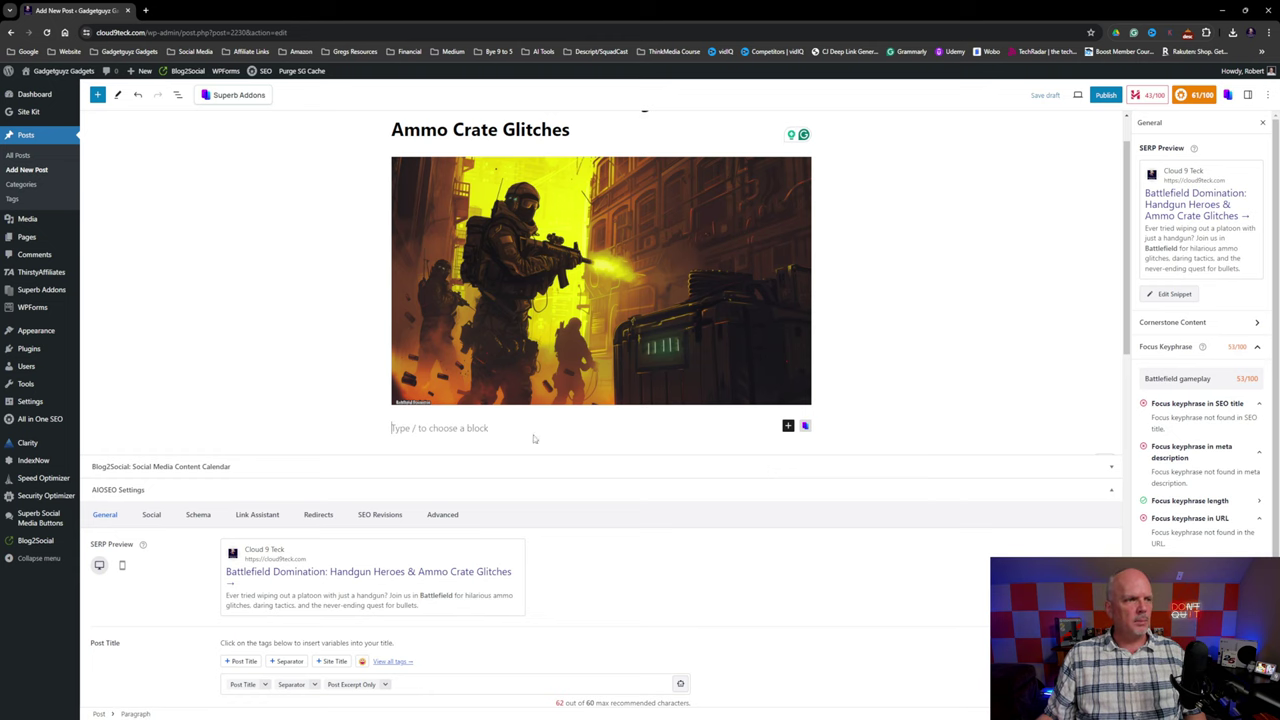
pyautogui.hotkey('ctrl', 'v')
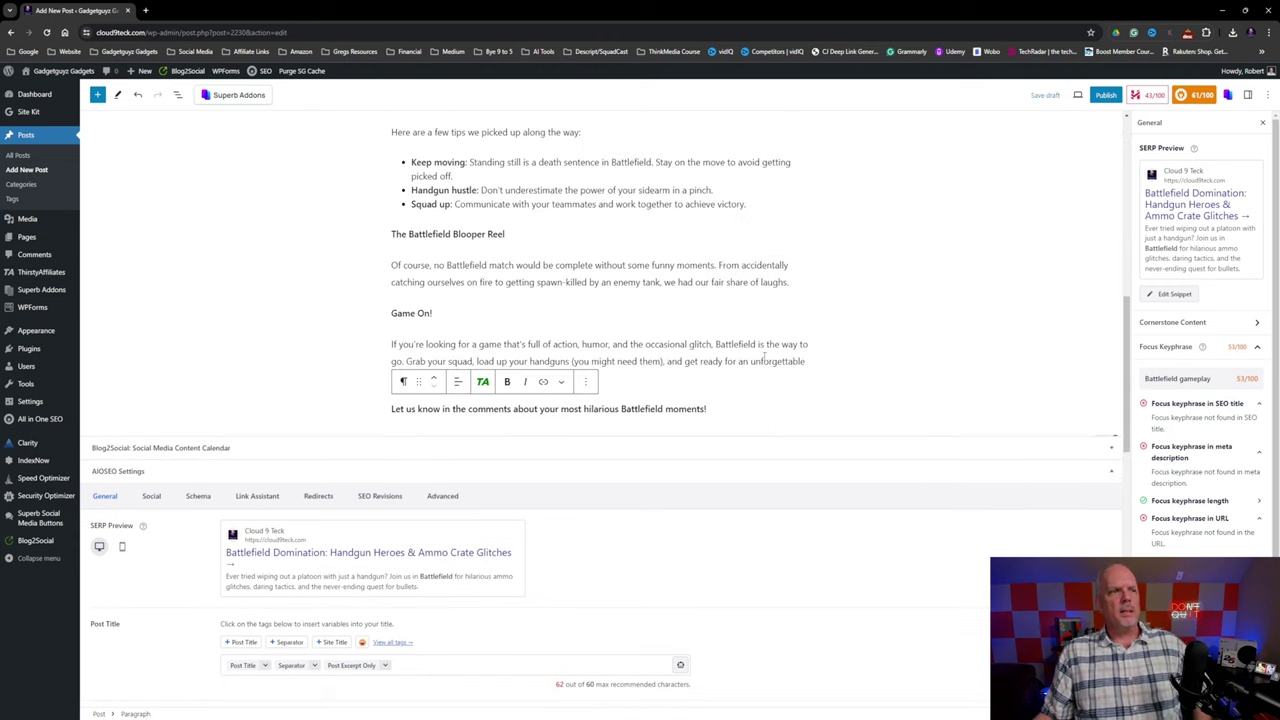
# Review the pasted blog post from the soldier image through the section headings, the tips list and the closing comments line.
pyautogui.scroll(10, 510, 356)
pyautogui.click(525, 341)
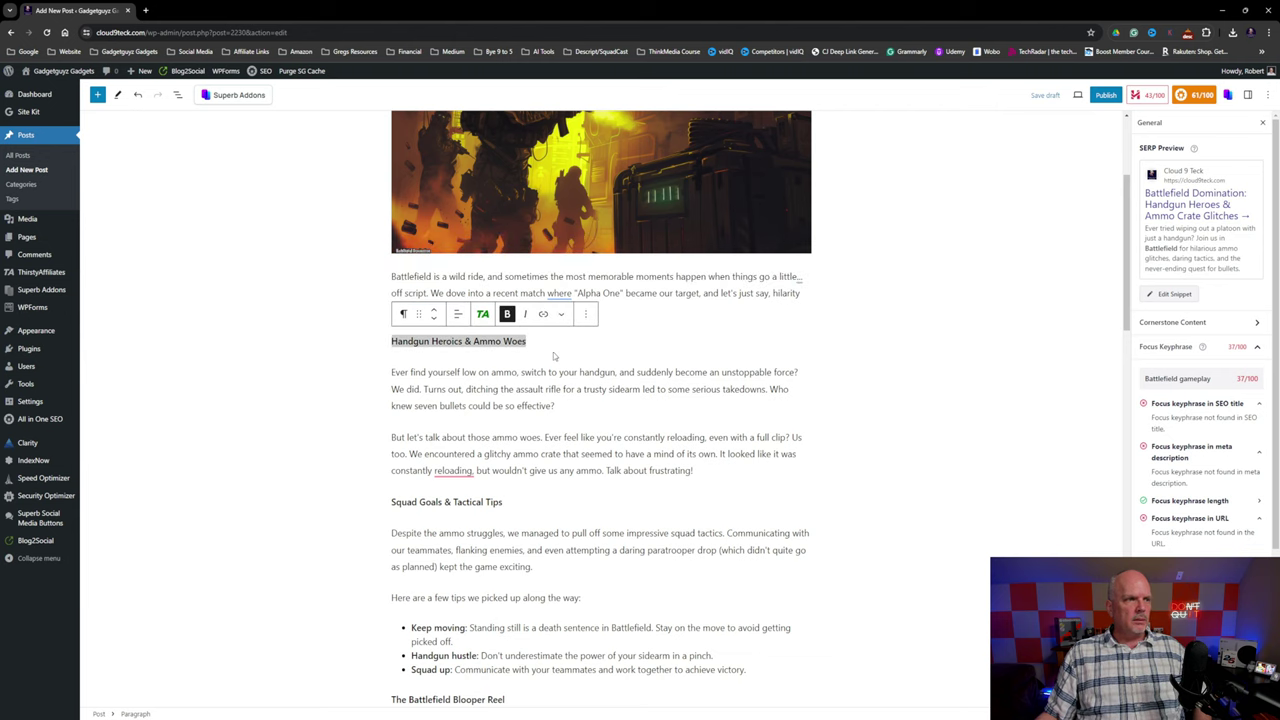
pyautogui.click(576, 404)
pyautogui.scroll(-1, 530, 460)
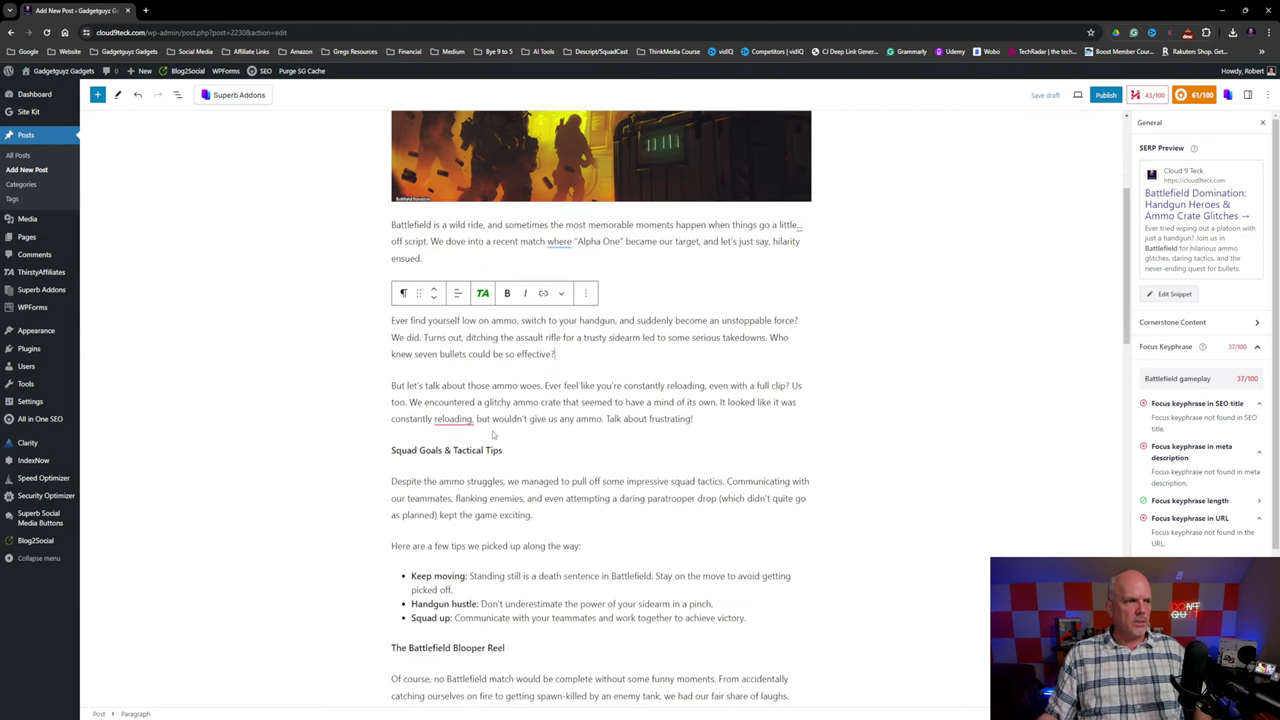
pyautogui.scroll(-5, 699, 451)
pyautogui.scroll(9, 699, 451)
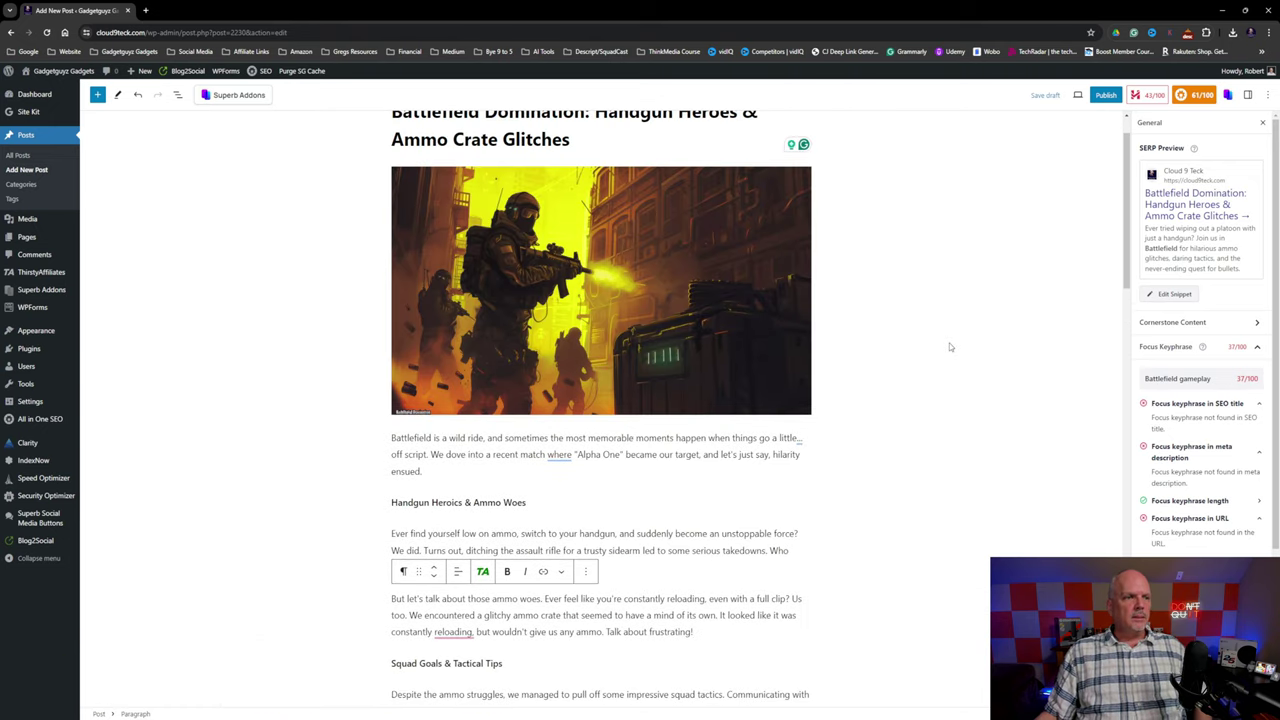
pyautogui.click(919, 213)
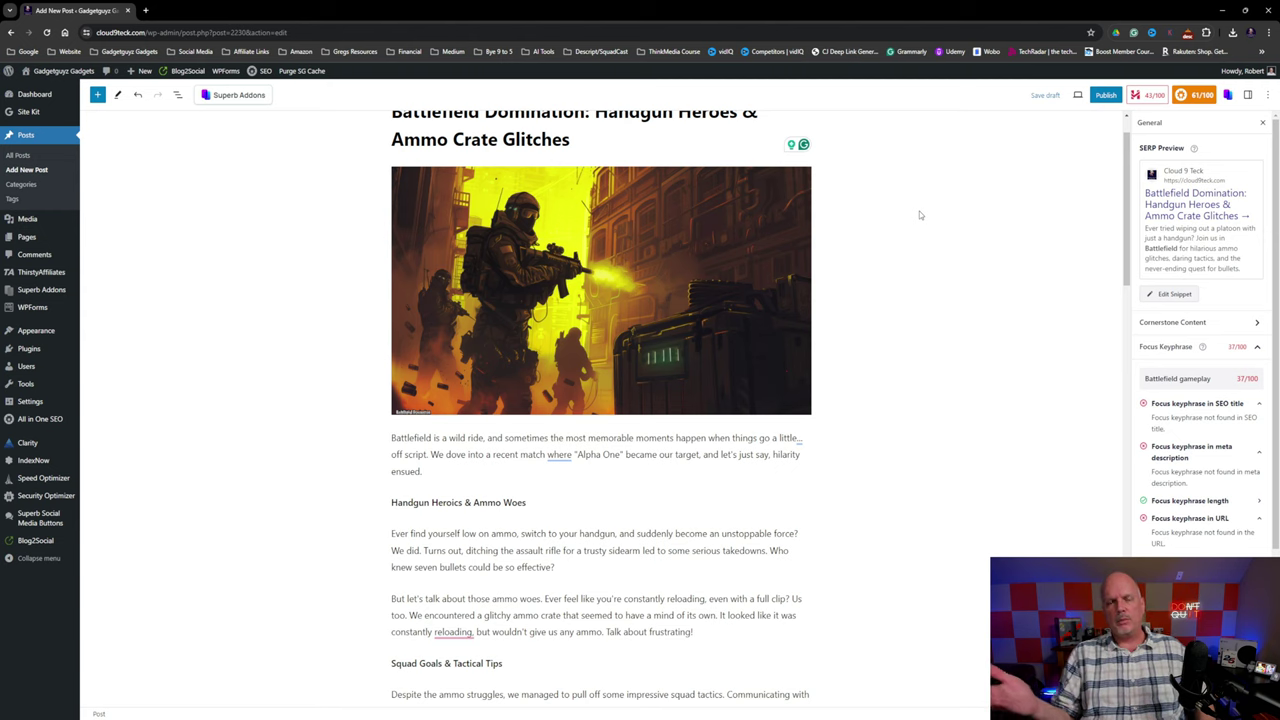
pyautogui.hotkey('ctrl', 's')
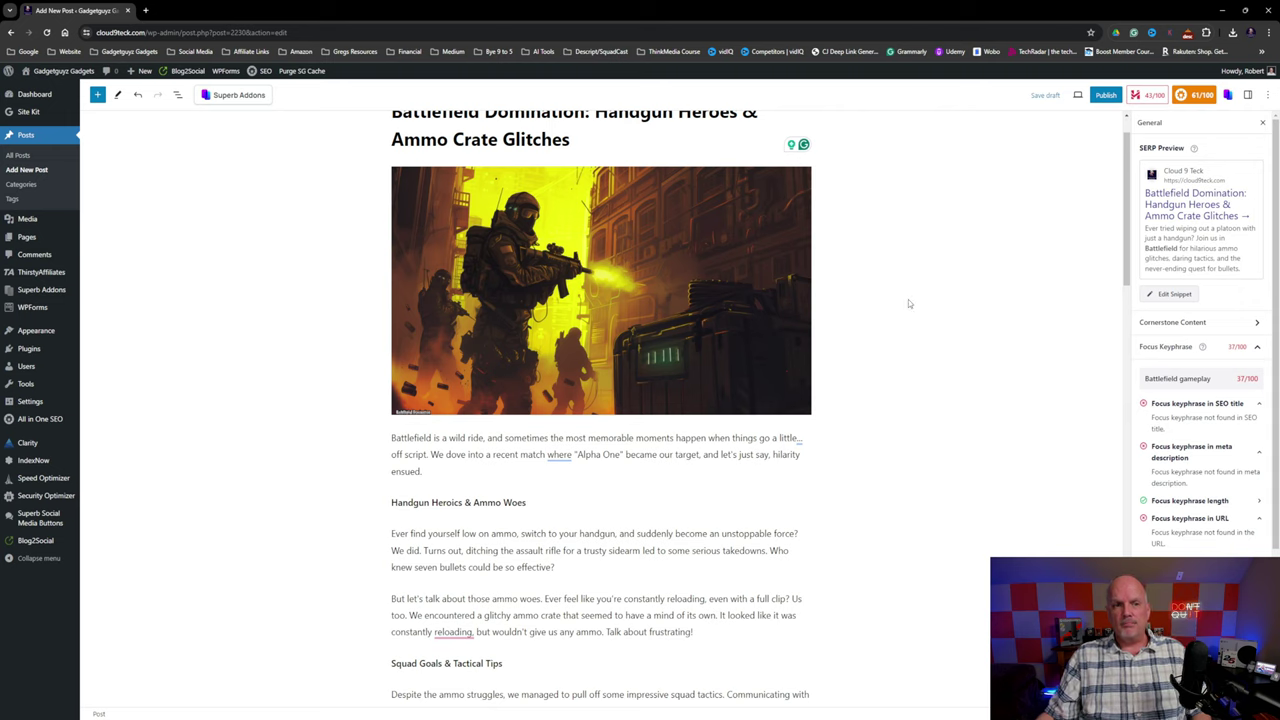
pyautogui.scroll(-1, 944, 383)
pyautogui.scroll(-3, 944, 383)
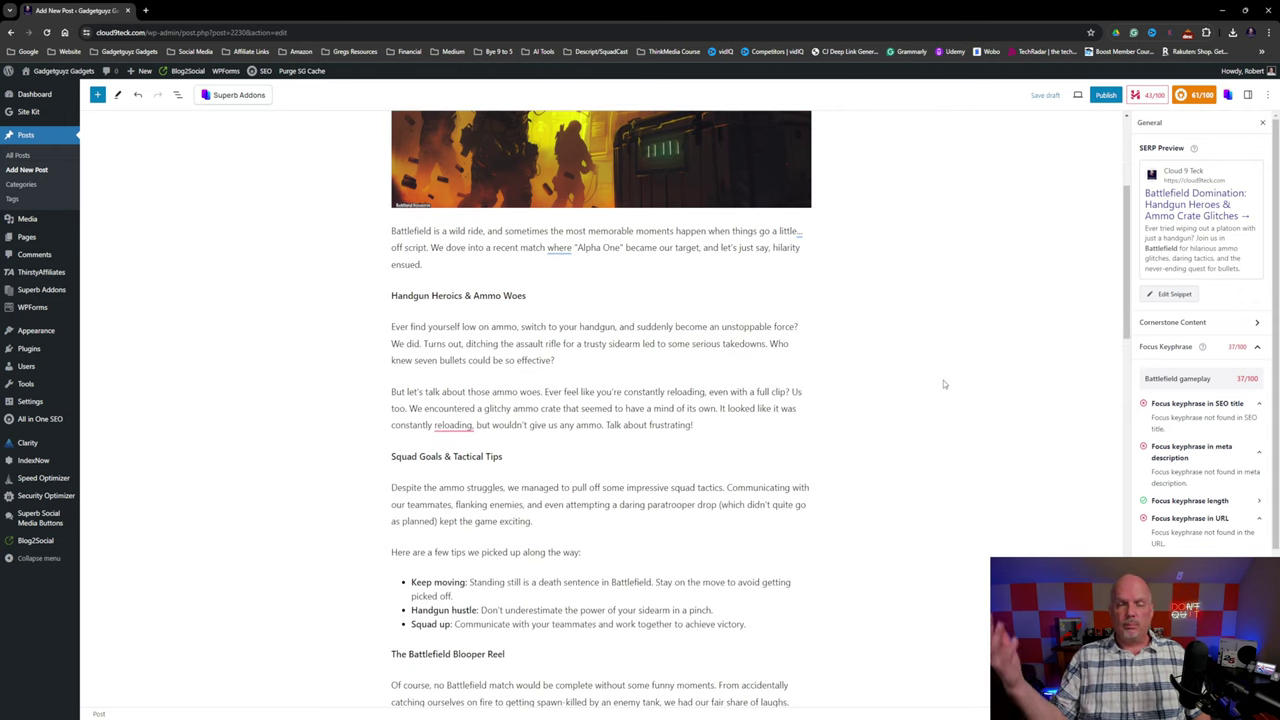
pyautogui.scroll(-3, 993, 354)
pyautogui.scroll(-3, 993, 354)
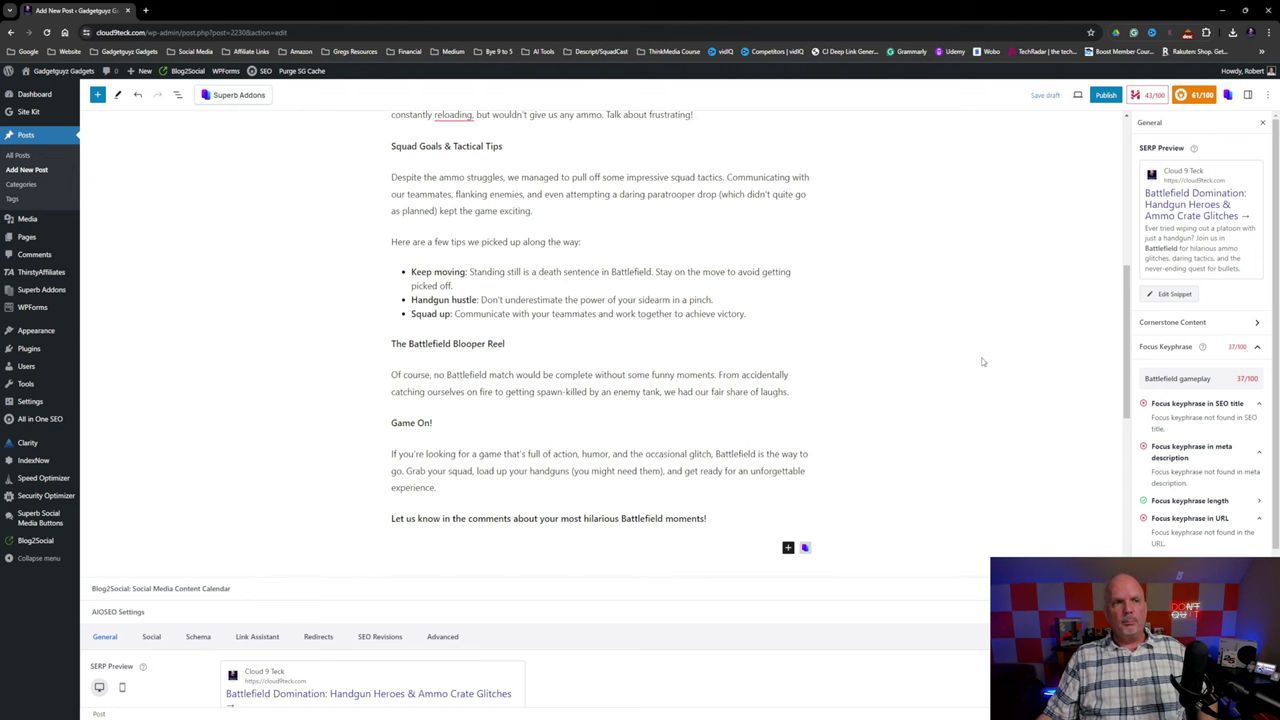
pyautogui.scroll(3, 984, 363)
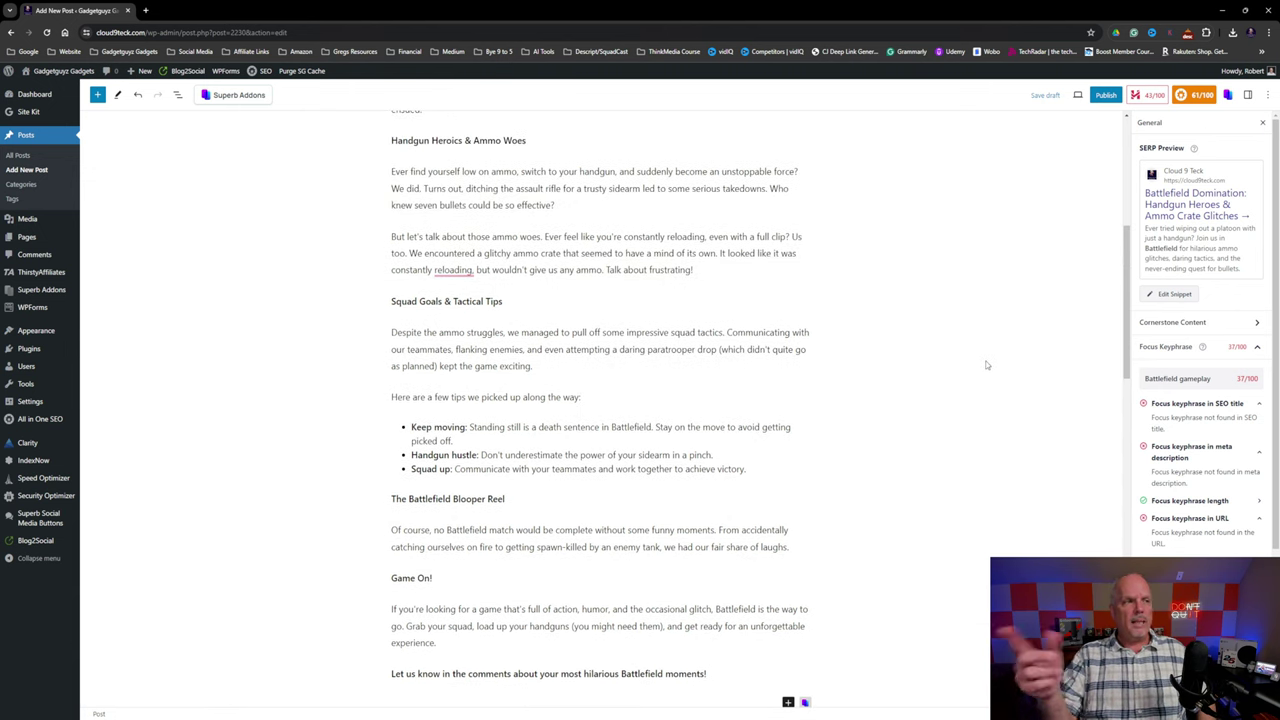
pyautogui.scroll(1, 971, 363)
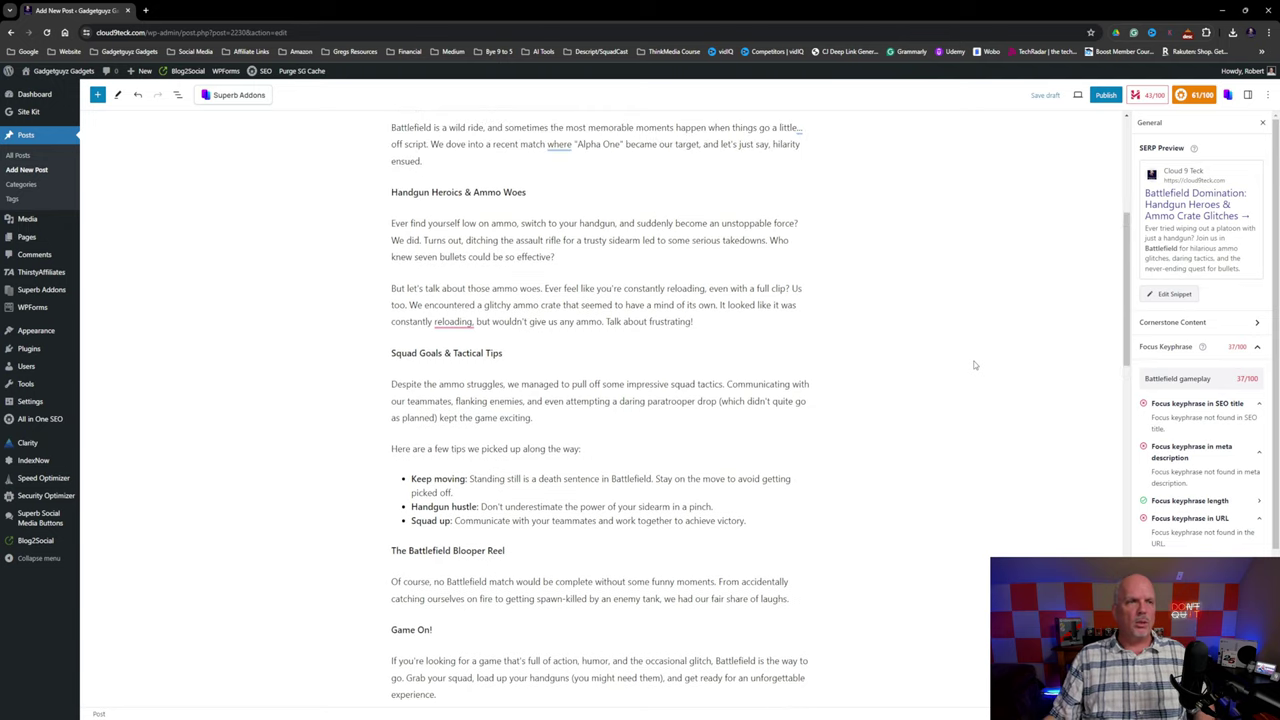
pyautogui.scroll(-5, 926, 374)
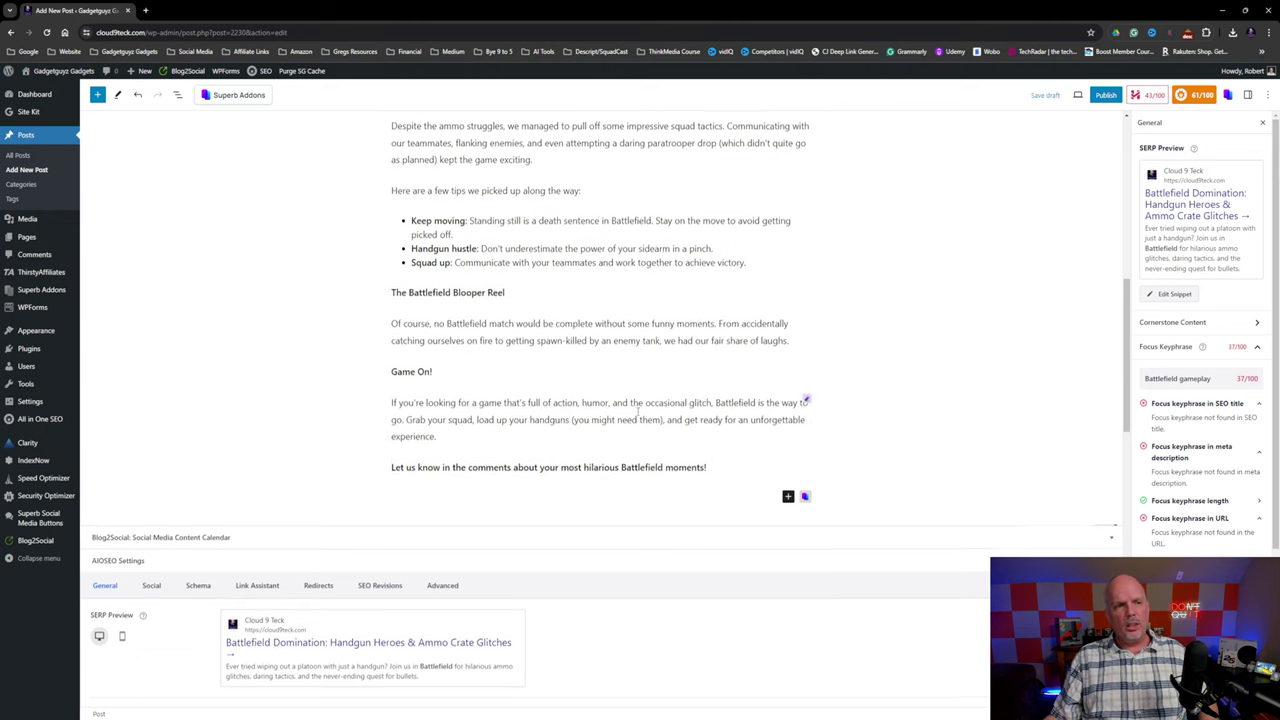
pyautogui.scroll(2, 512, 457)
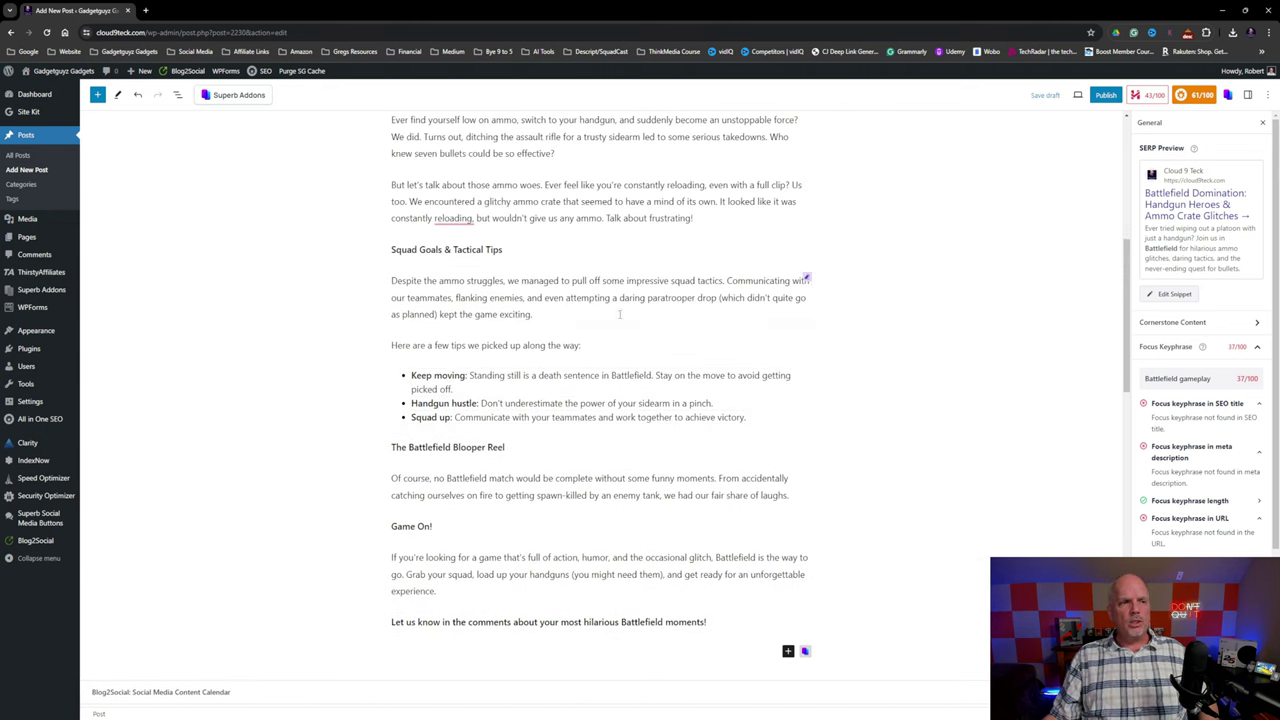
# Check the Battlefield draft's tips list, blooper reel section and closing call for comments.
pyautogui.scroll(-1, 594, 301)
pyautogui.moveTo(599, 307)
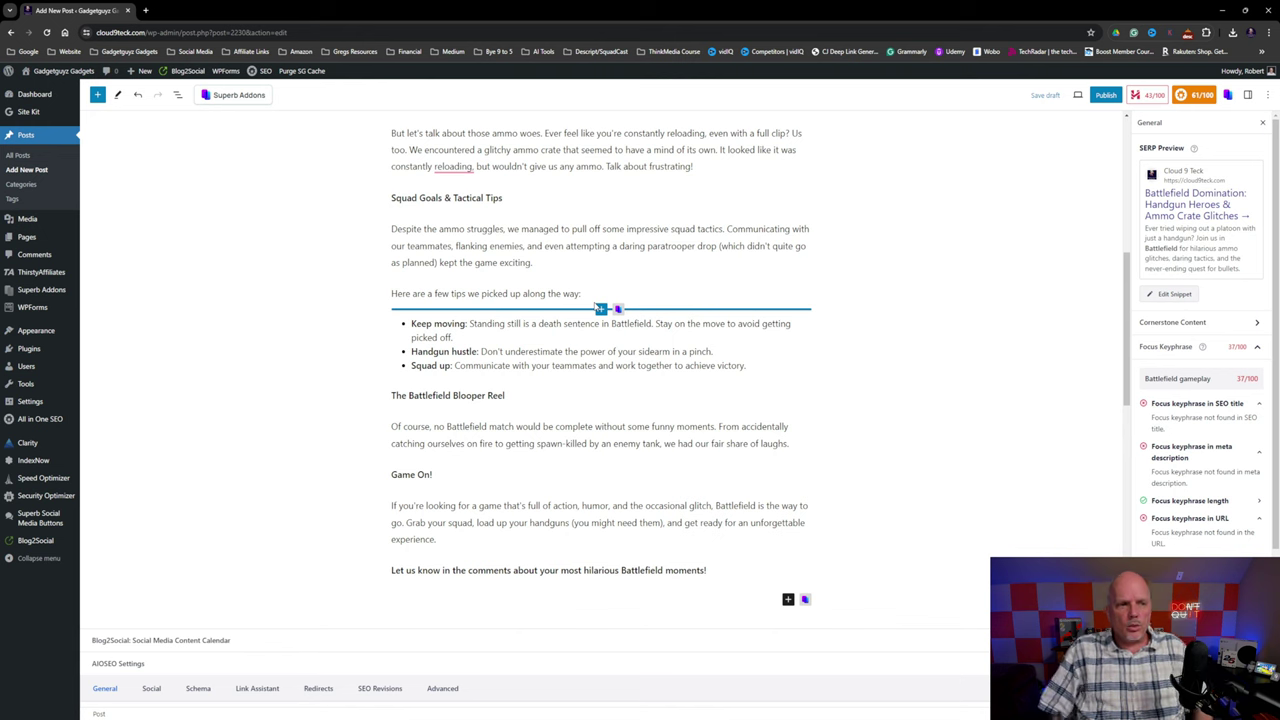
pyautogui.scroll(5, 800, 290)
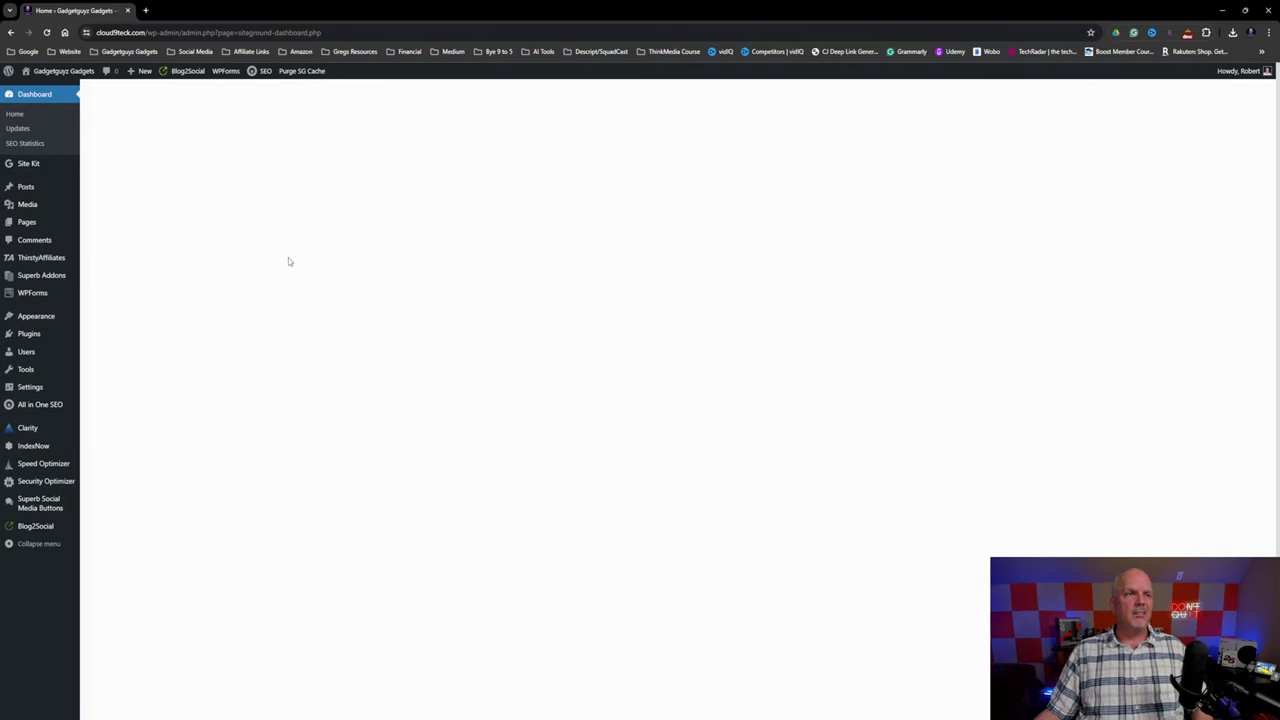
# Open the published Anker USB-C Docking Station post from the posts list and review its headings, links and embedded video.
pyautogui.click(25, 186)
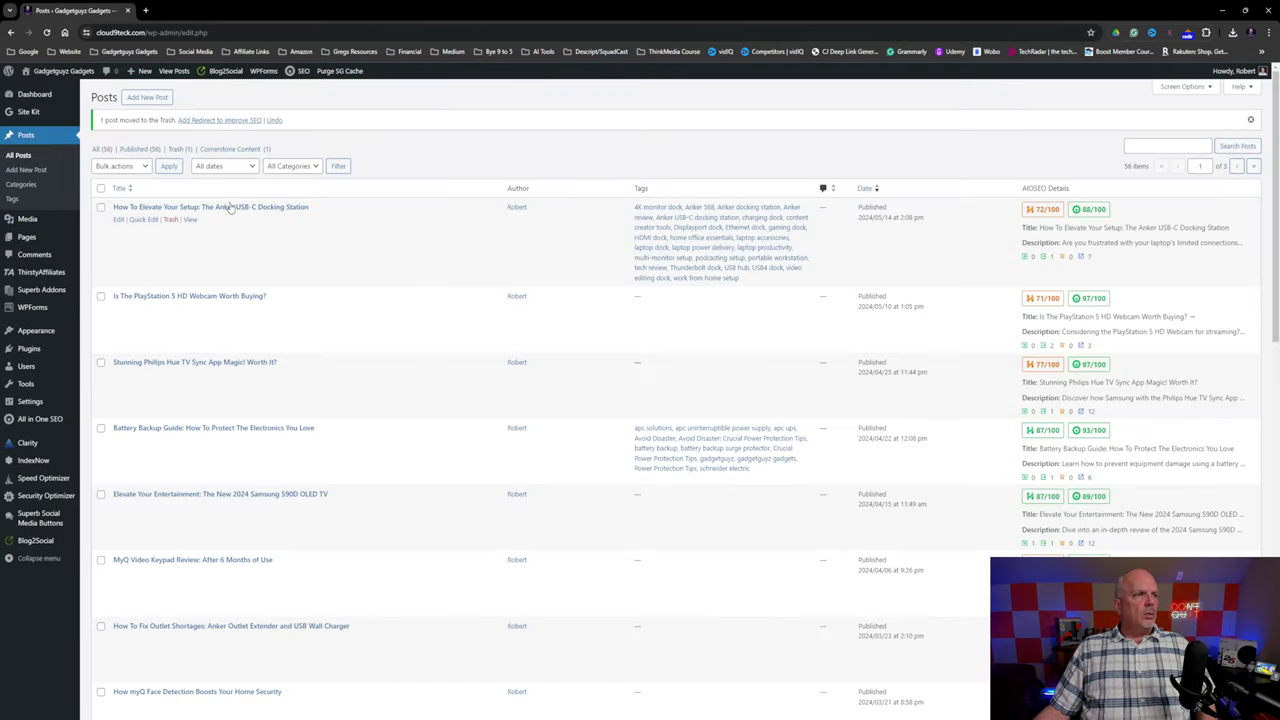
pyautogui.click(238, 208)
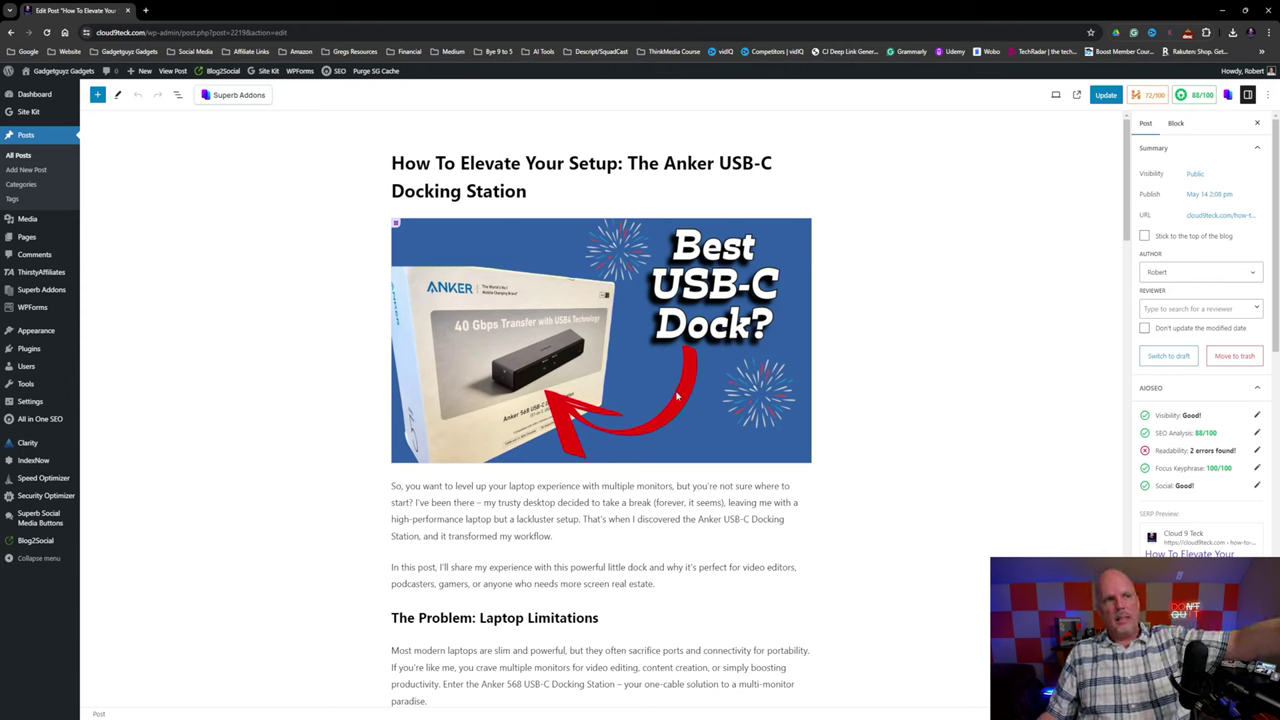
pyautogui.scroll(-3, 691, 421)
pyautogui.scroll(-6, 691, 421)
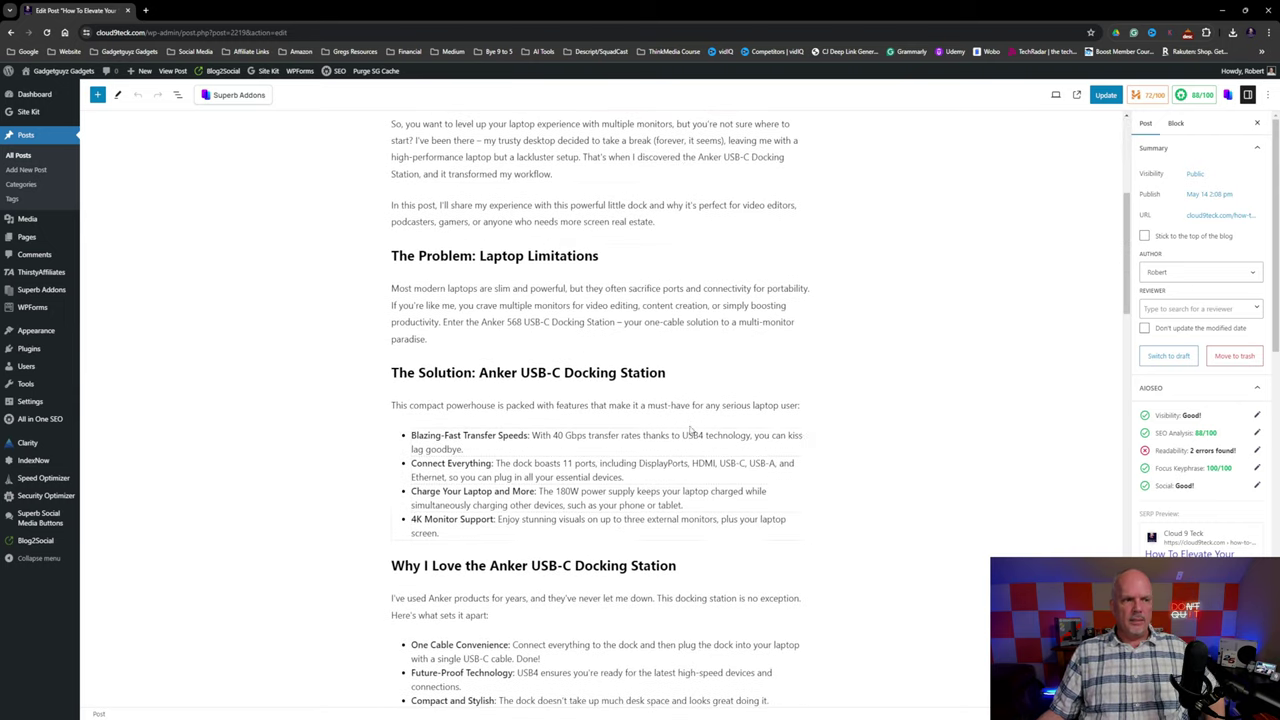
pyautogui.scroll(-1, 909, 429)
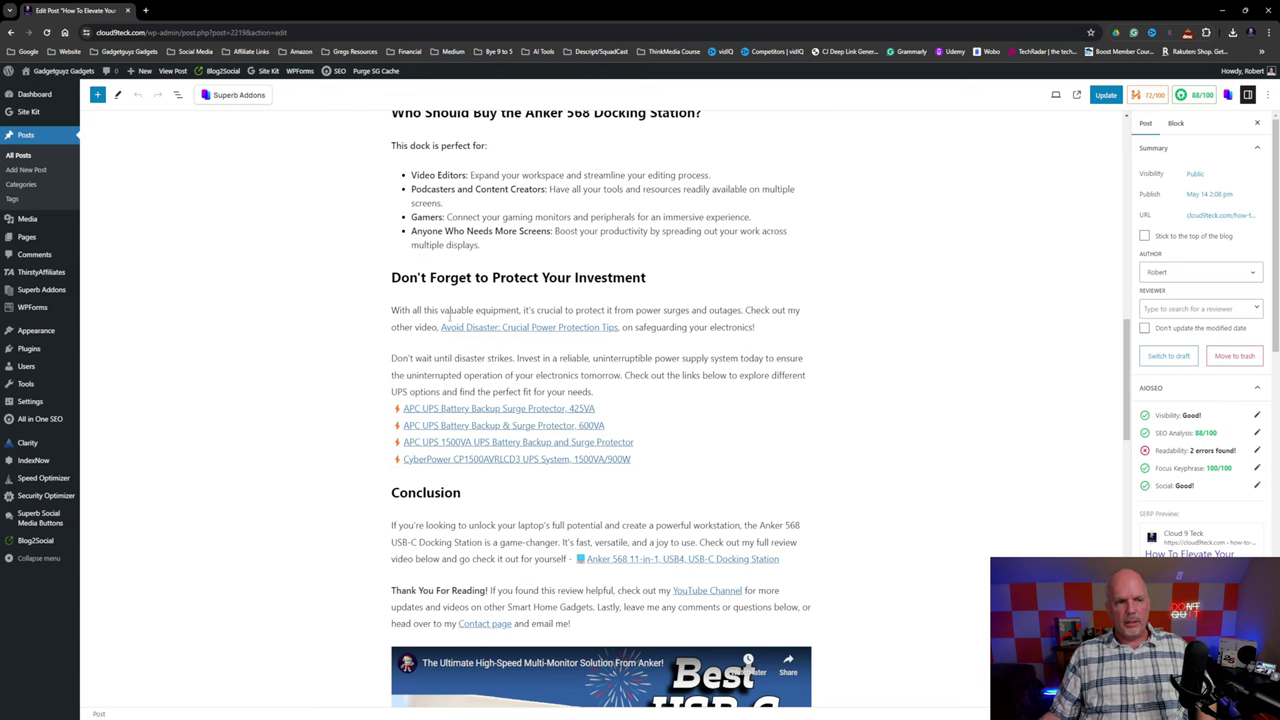
pyautogui.scroll(-1, 247, 390)
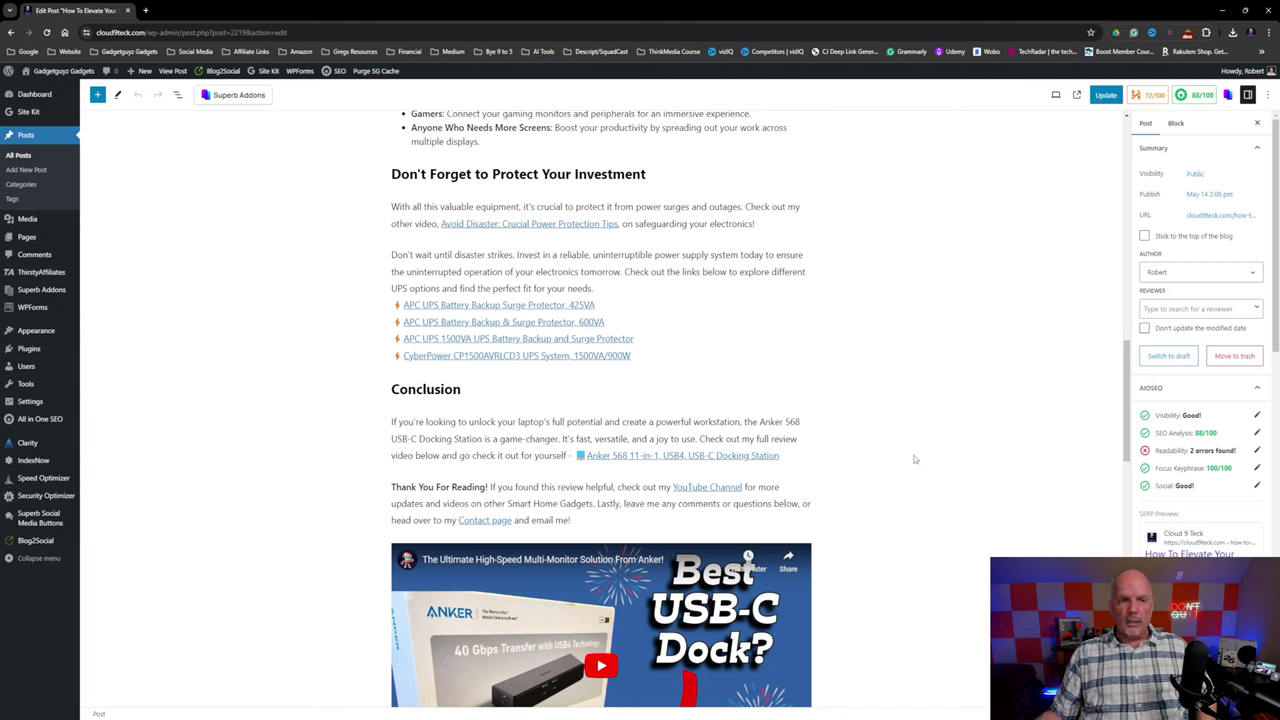
pyautogui.scroll(-4, 891, 459)
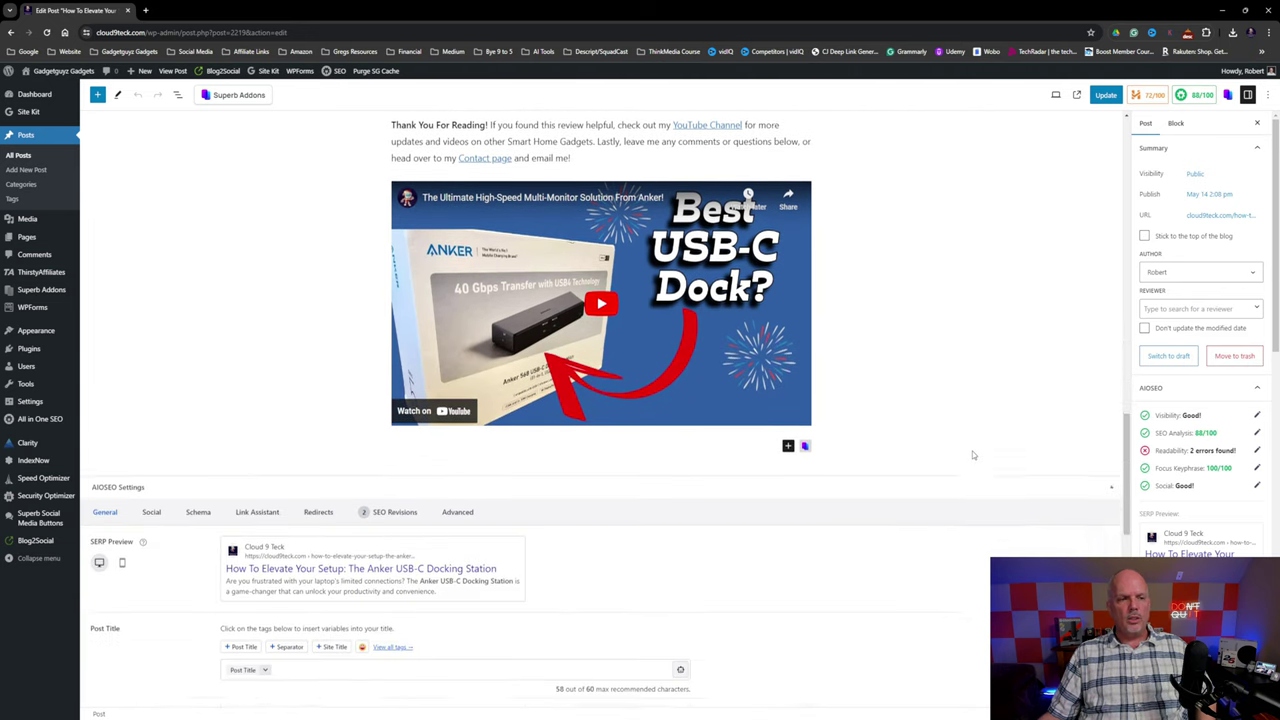
pyautogui.scroll(5, 972, 451)
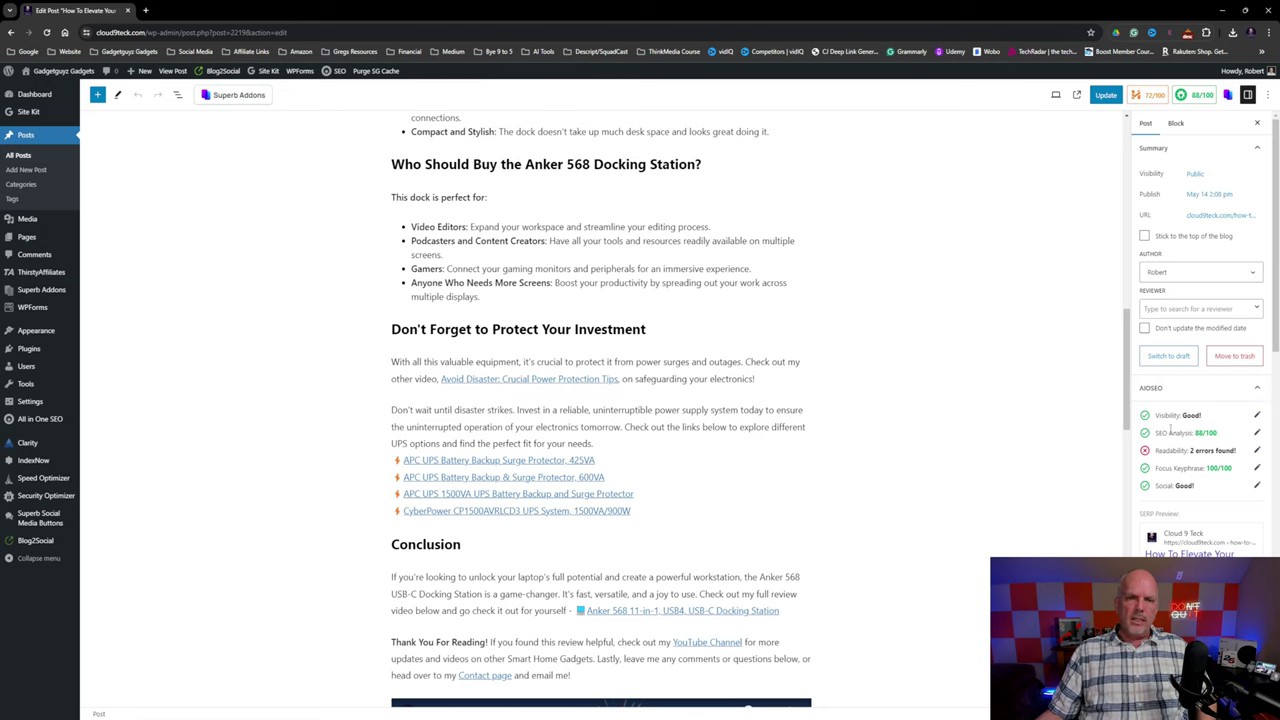
# Show the Anker post's AIOSEO focus keyphrase checks and highlight "Anker USB-C Docking Station" in the post title.
pyautogui.click(1258, 468)
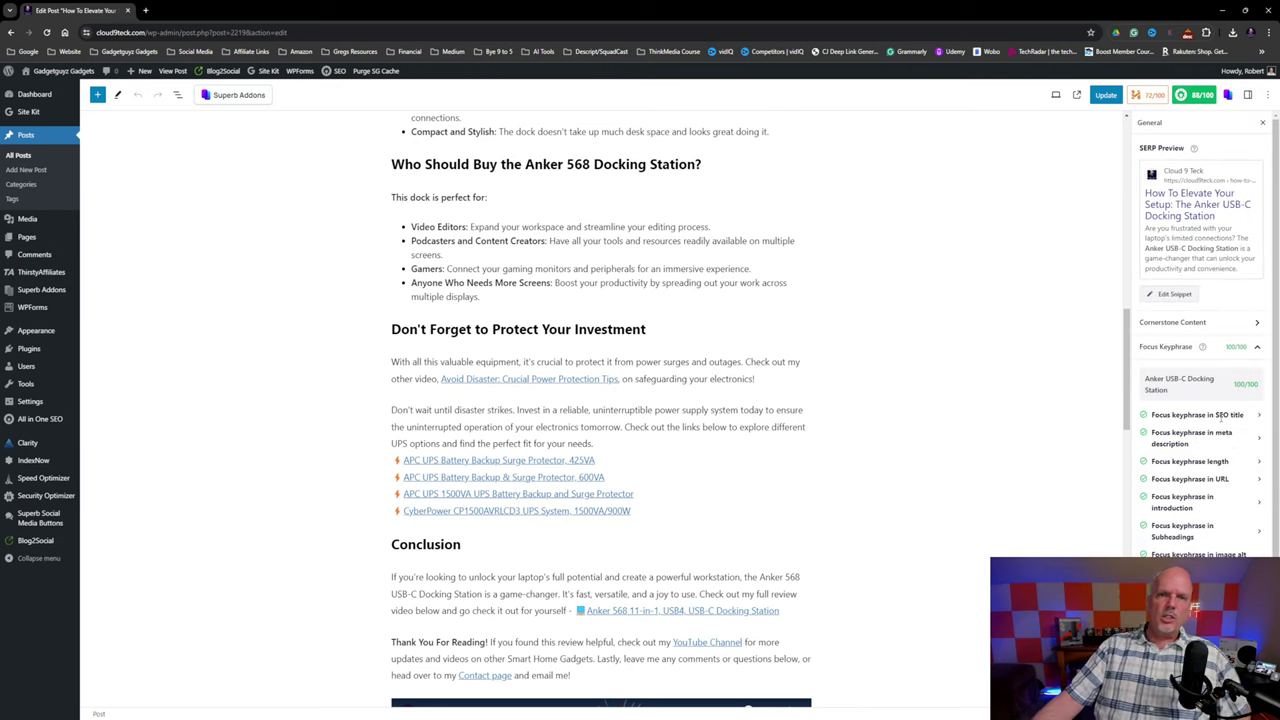
pyautogui.scroll(6, 870, 446)
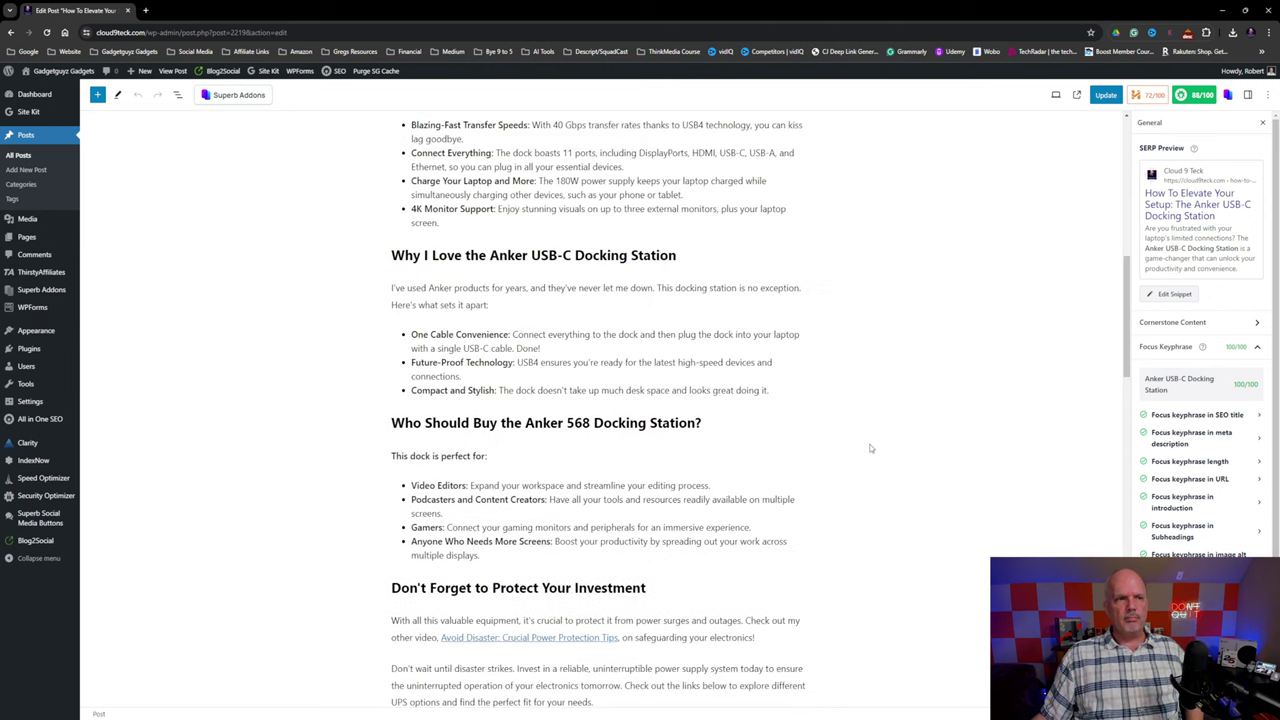
pyautogui.scroll(3, 850, 440)
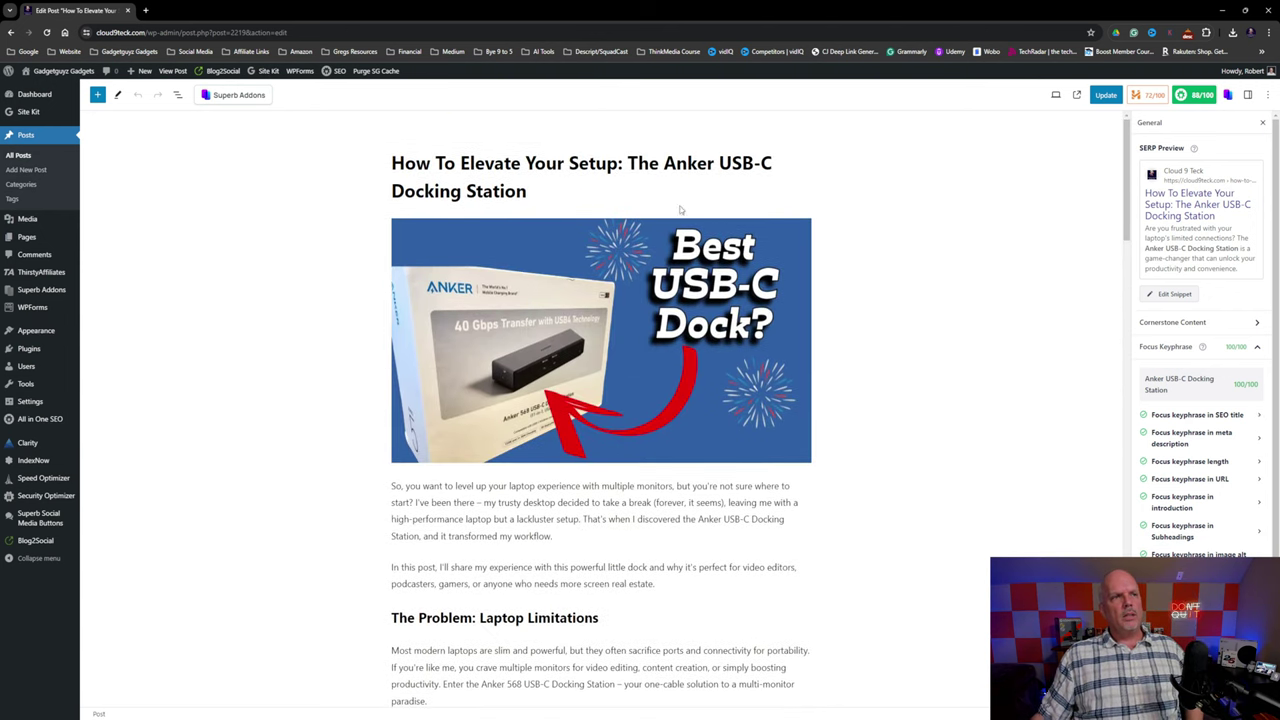
pyautogui.moveTo(664, 165); pyautogui.dragTo(803, 194)
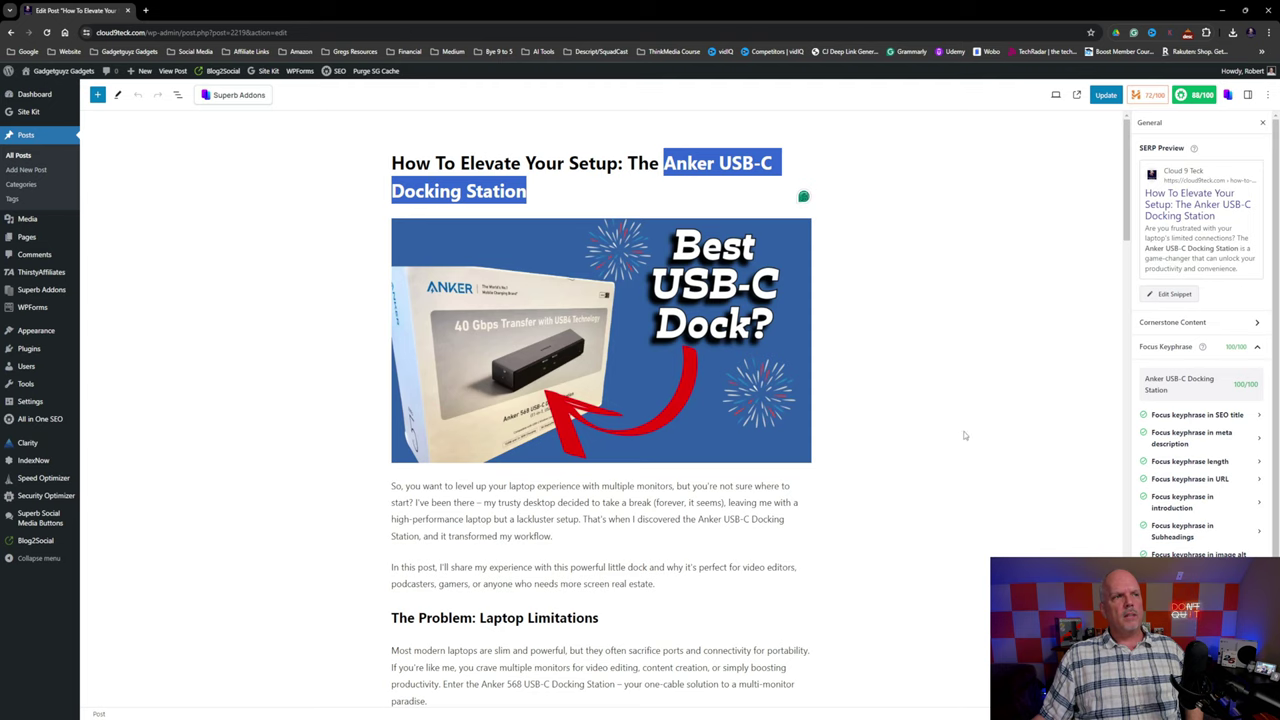
# Highlight "Anker USB-C Docking Station" in the "The Solution" subheading and look at the keyphrase's use in the other subheadings.
pyautogui.scroll(-2, 966, 430)
pyautogui.scroll(-1, 568, 323)
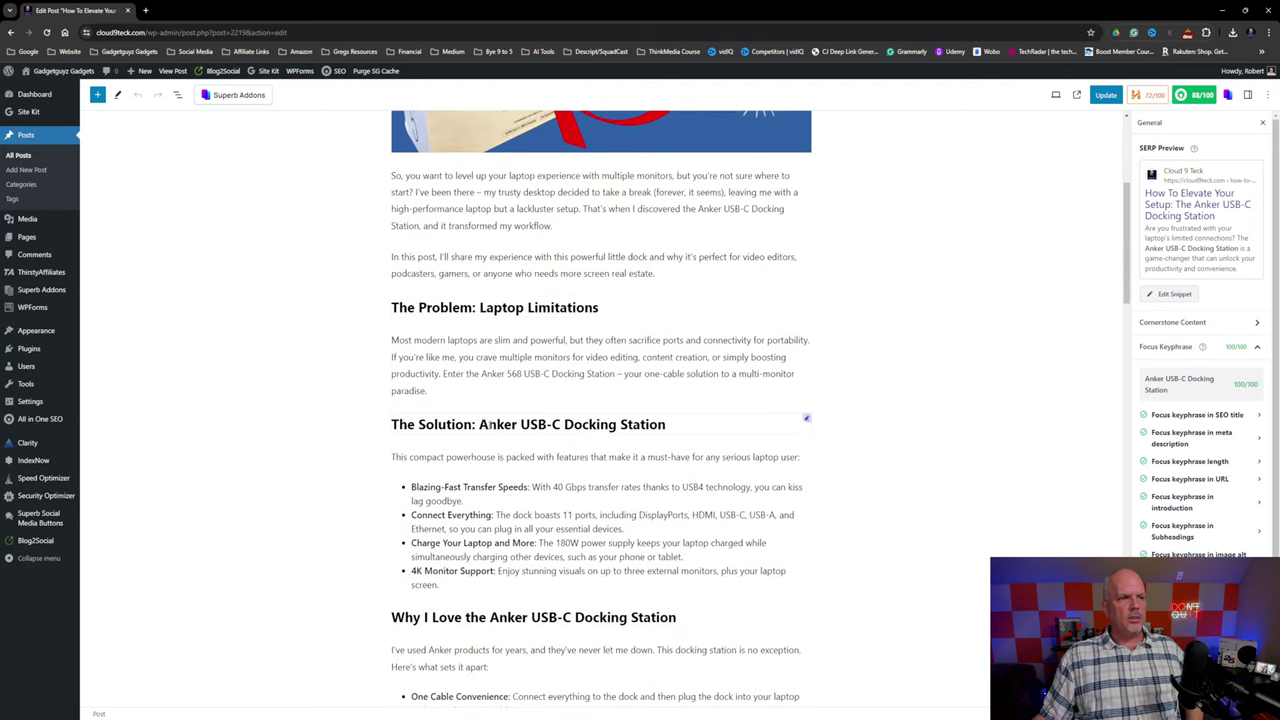
pyautogui.moveTo(479, 424); pyautogui.dragTo(666, 424)
pyautogui.scroll(-2, 684, 479)
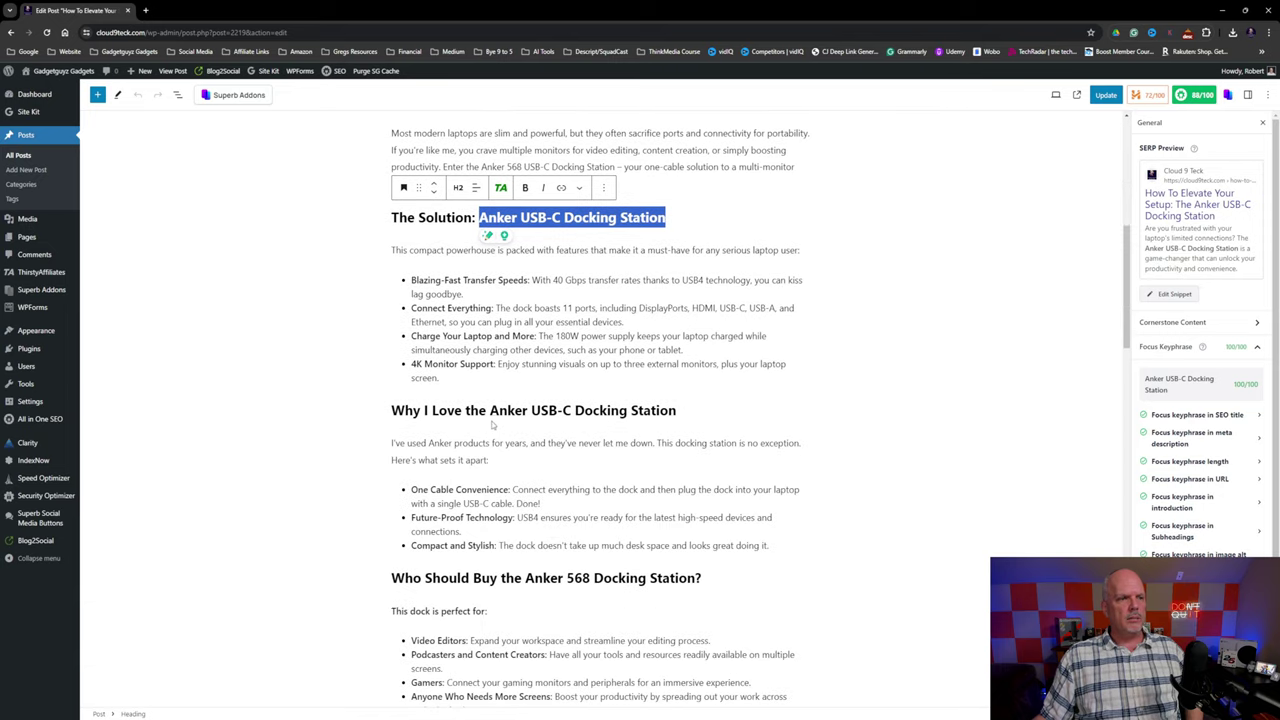
pyautogui.scroll(2, 869, 481)
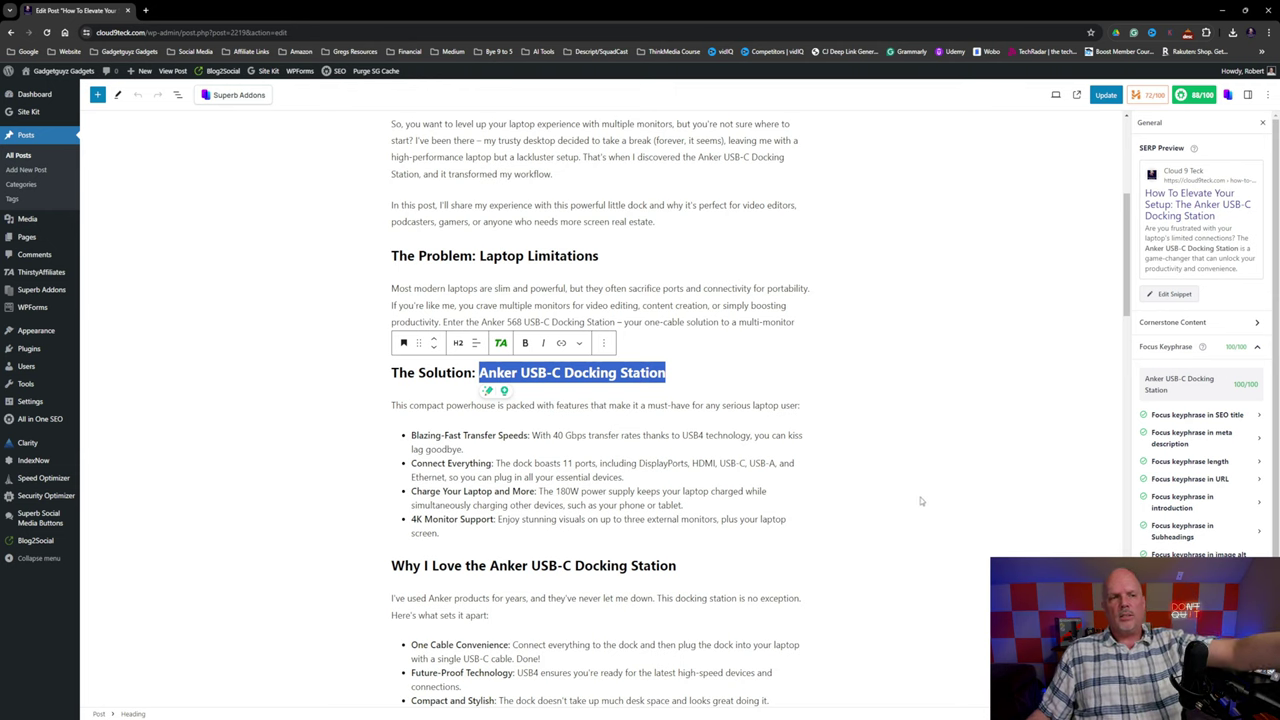
pyautogui.press('Home')
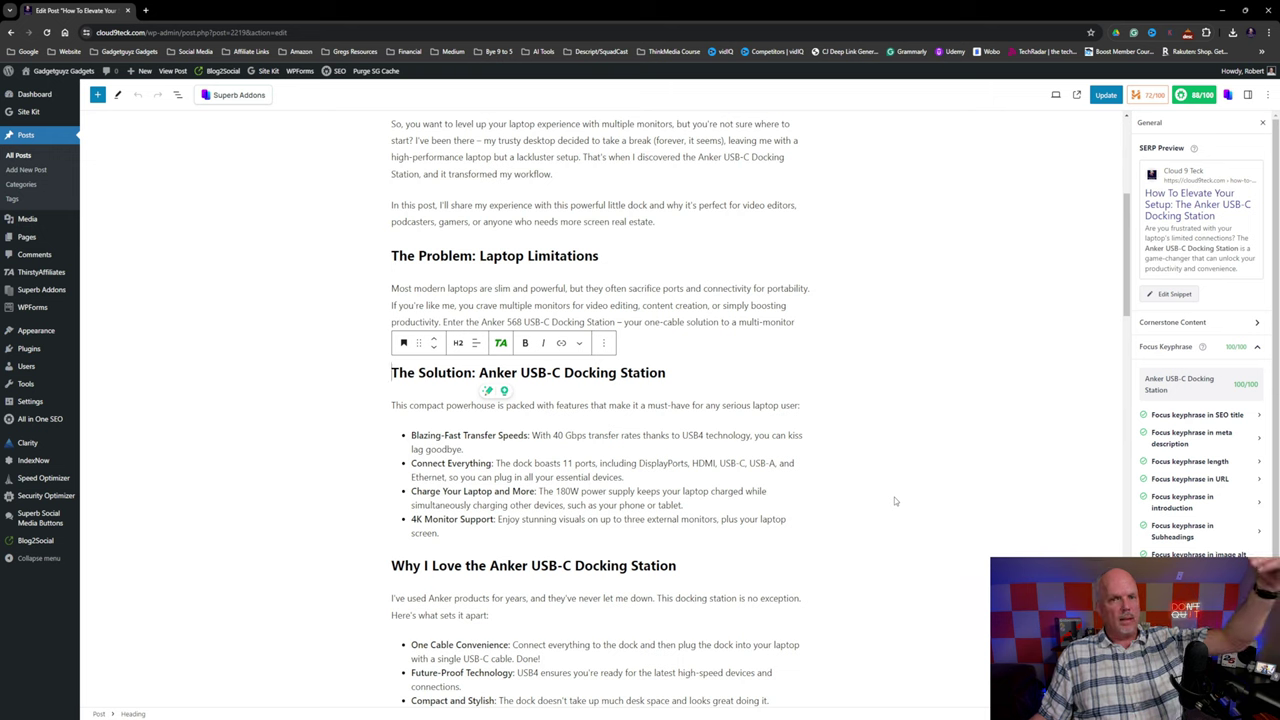
# Examine the AIOSEO title checks and highlight "The Anker USB-C Docking Station" in the post title for comparison.
pyautogui.scroll(-1, 1183, 420)
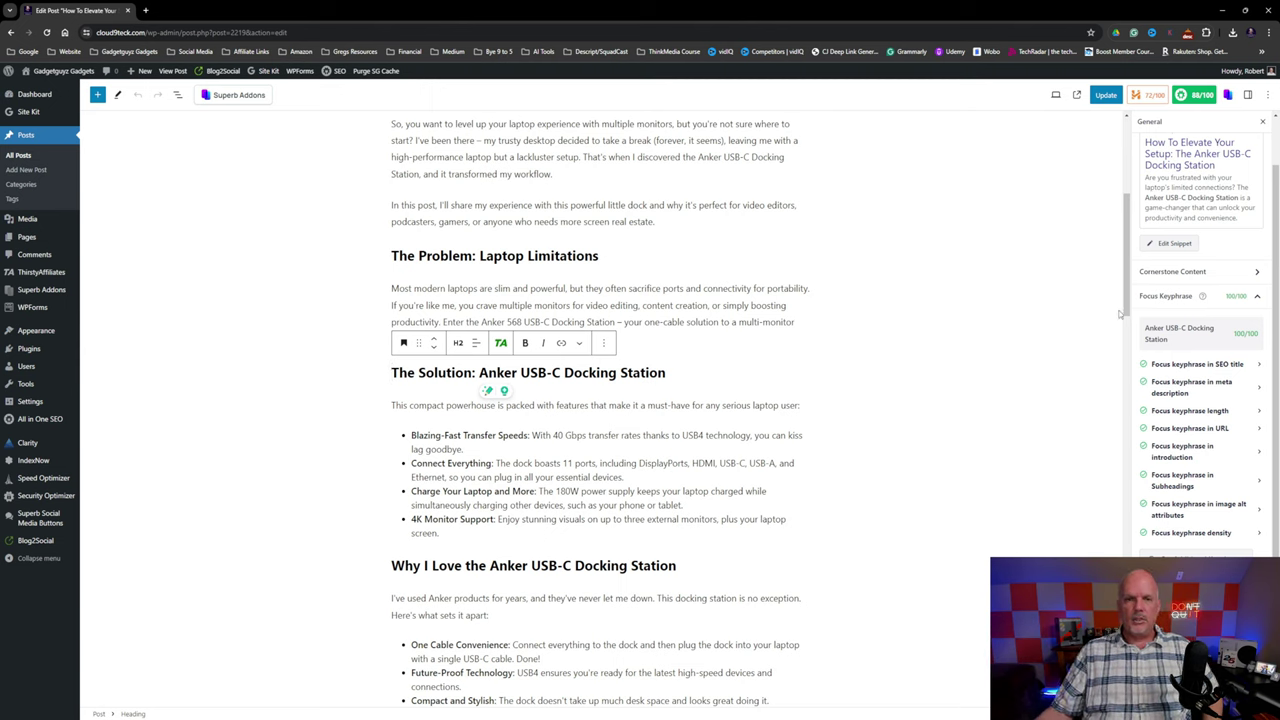
pyautogui.click(1257, 296)
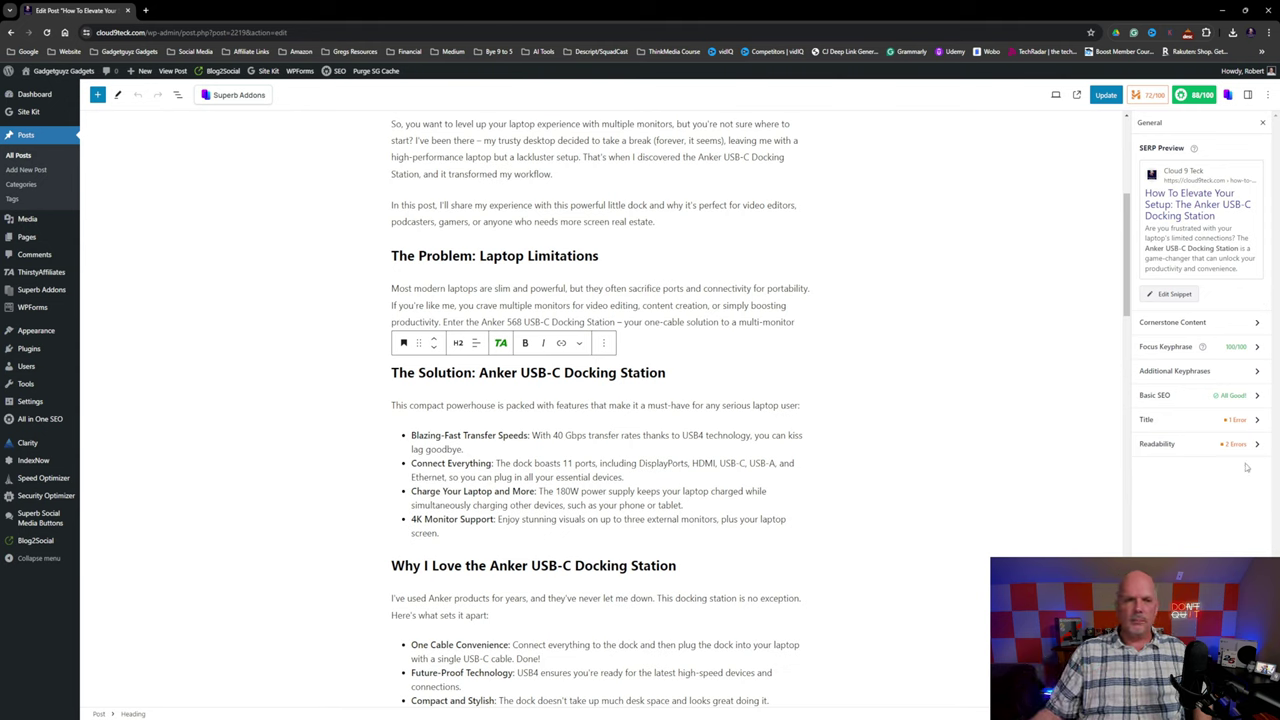
pyautogui.click(1258, 421)
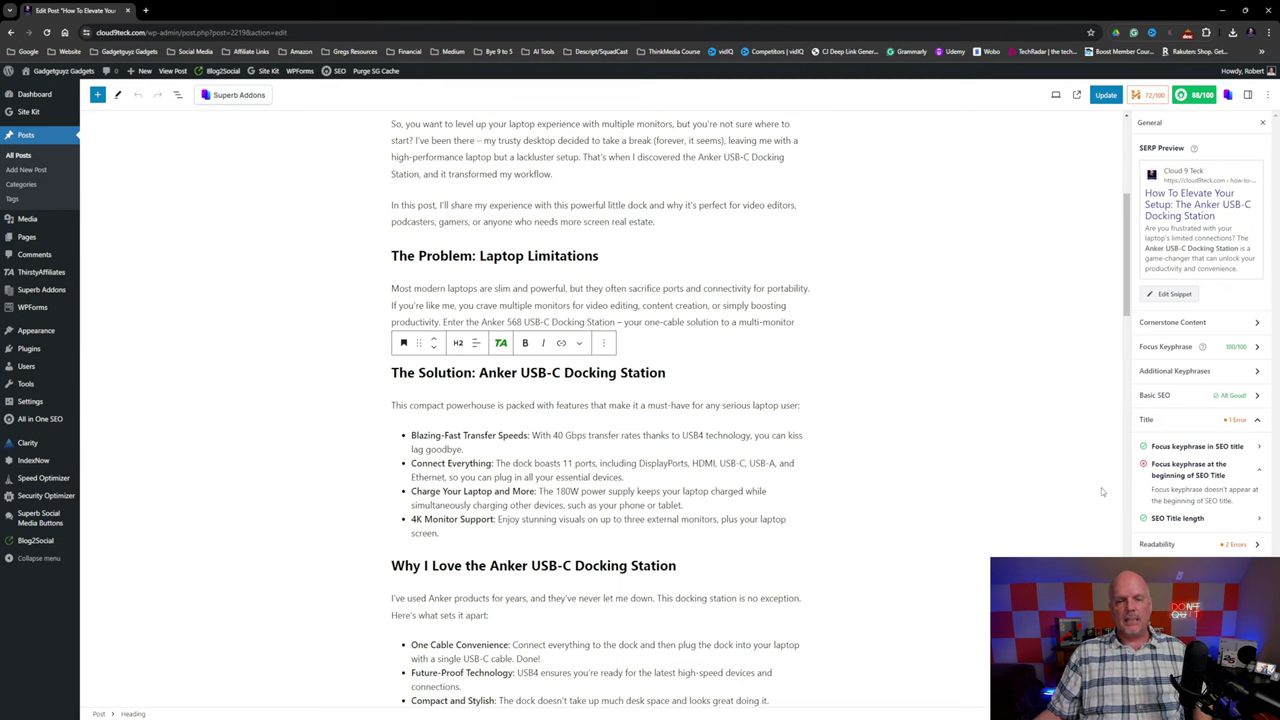
pyautogui.scroll(4, 1100, 492)
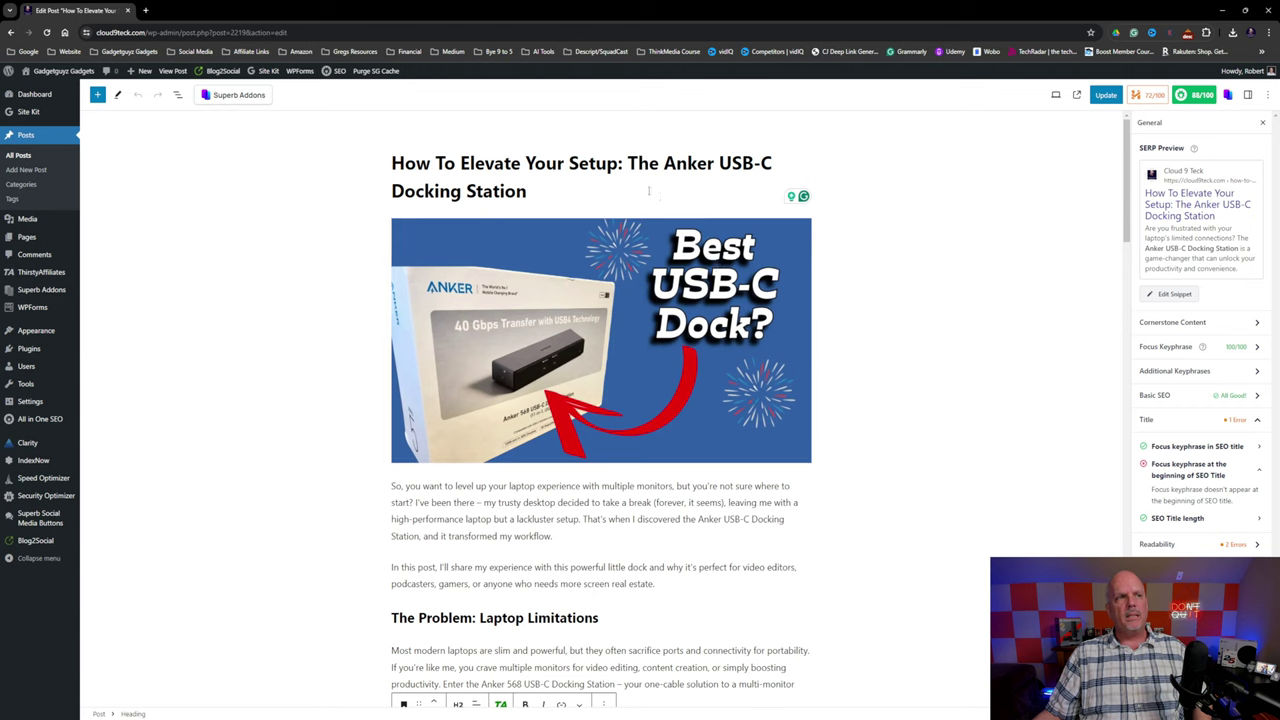
pyautogui.moveTo(630, 170); pyautogui.dragTo(638, 186)
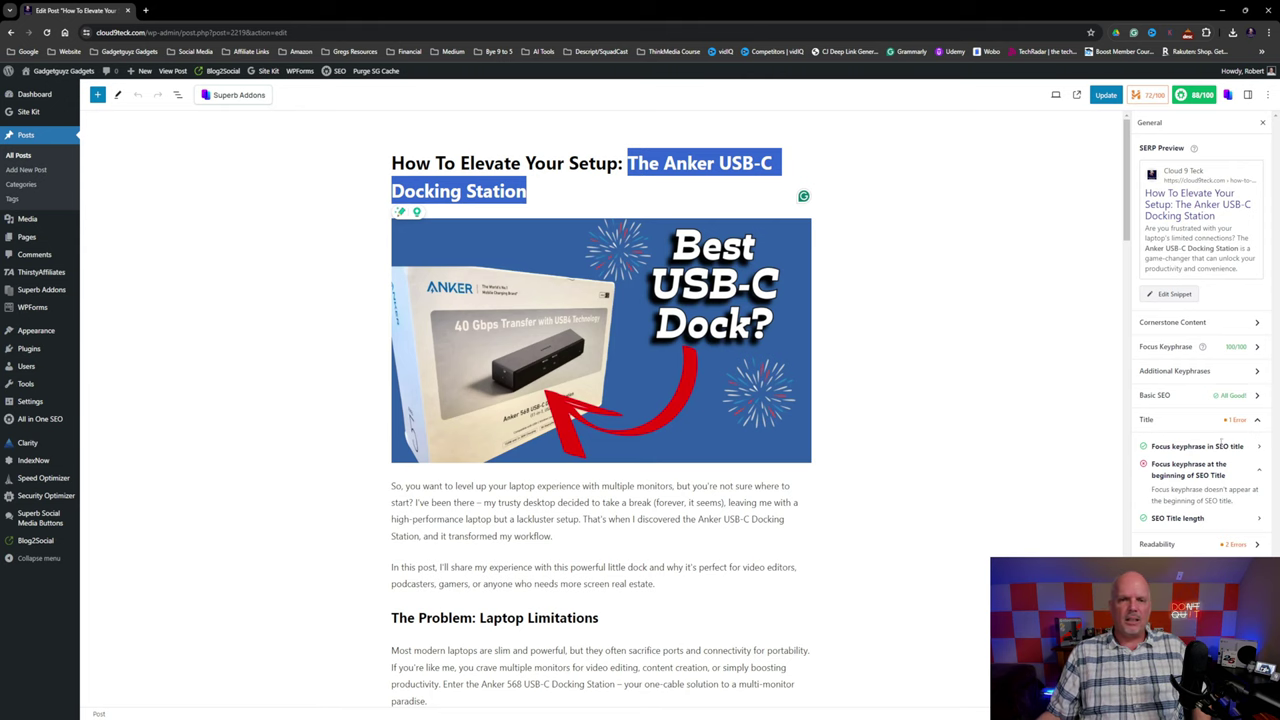
pyautogui.click(1254, 421)
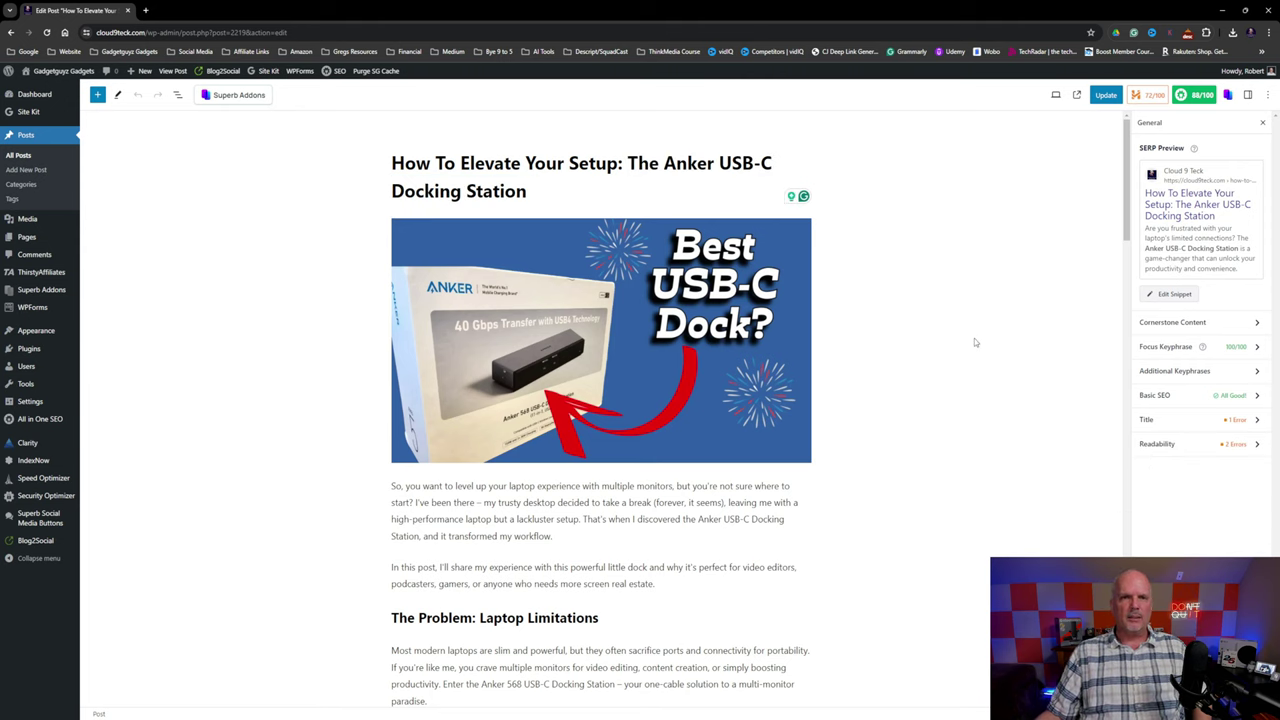
# Find the meta description in the AIOSEO settings below the Anker post and highlight its full text.
pyautogui.scroll(-8, 972, 348)
pyautogui.scroll(-10, 967, 369)
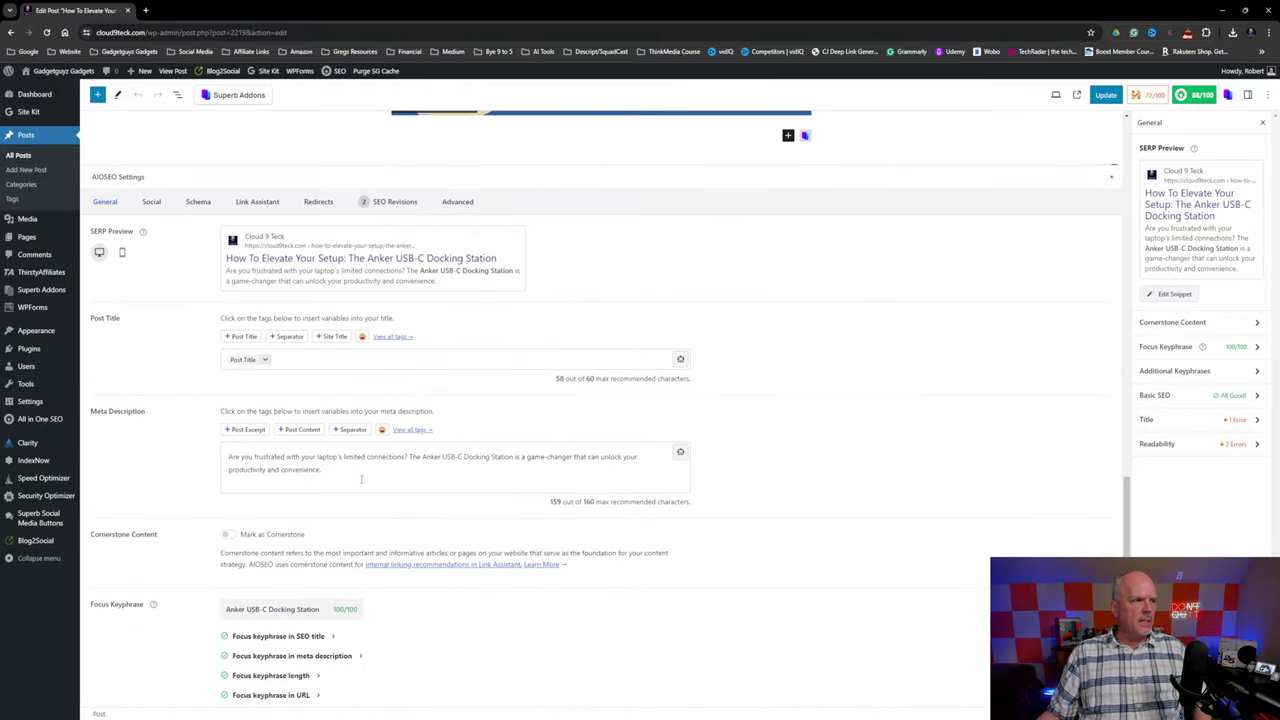
pyautogui.moveTo(367, 479); pyautogui.dragTo(182, 455)
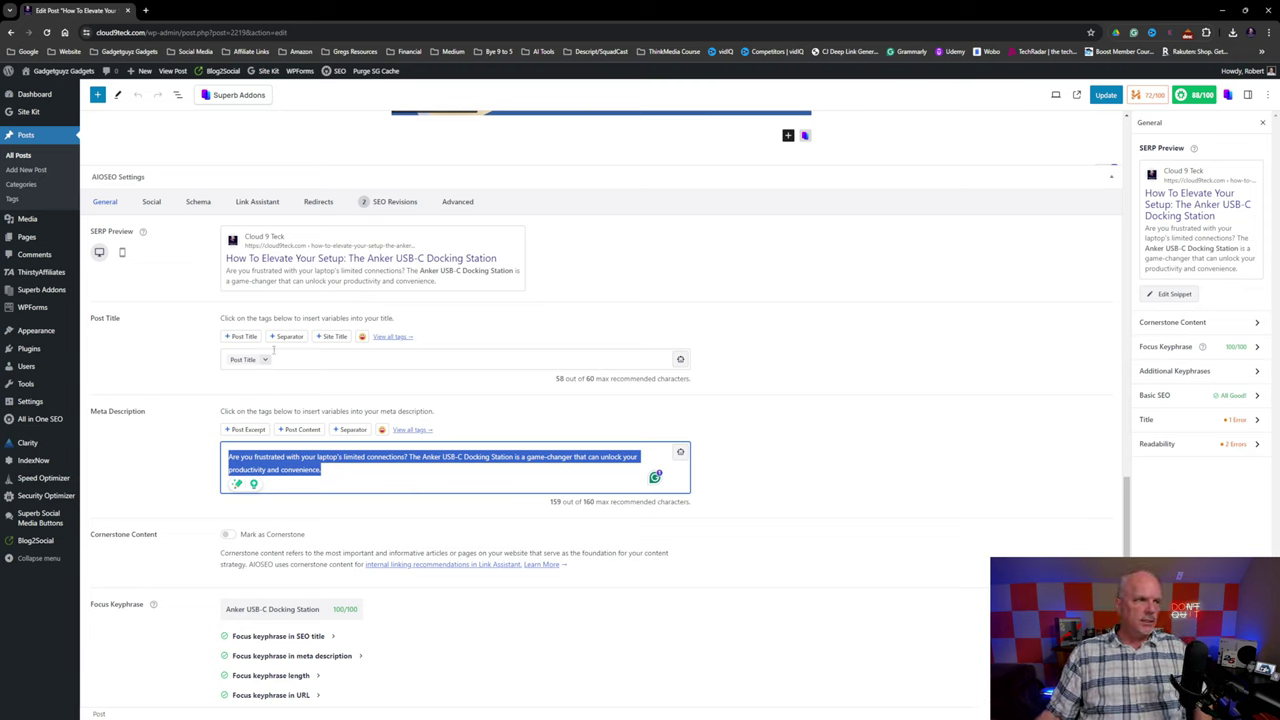
# Examine the focus keyphrase checklist, additional keyphrases and page analysis in the AIOSEO settings below the post.
pyautogui.scroll(-3, 873, 482)
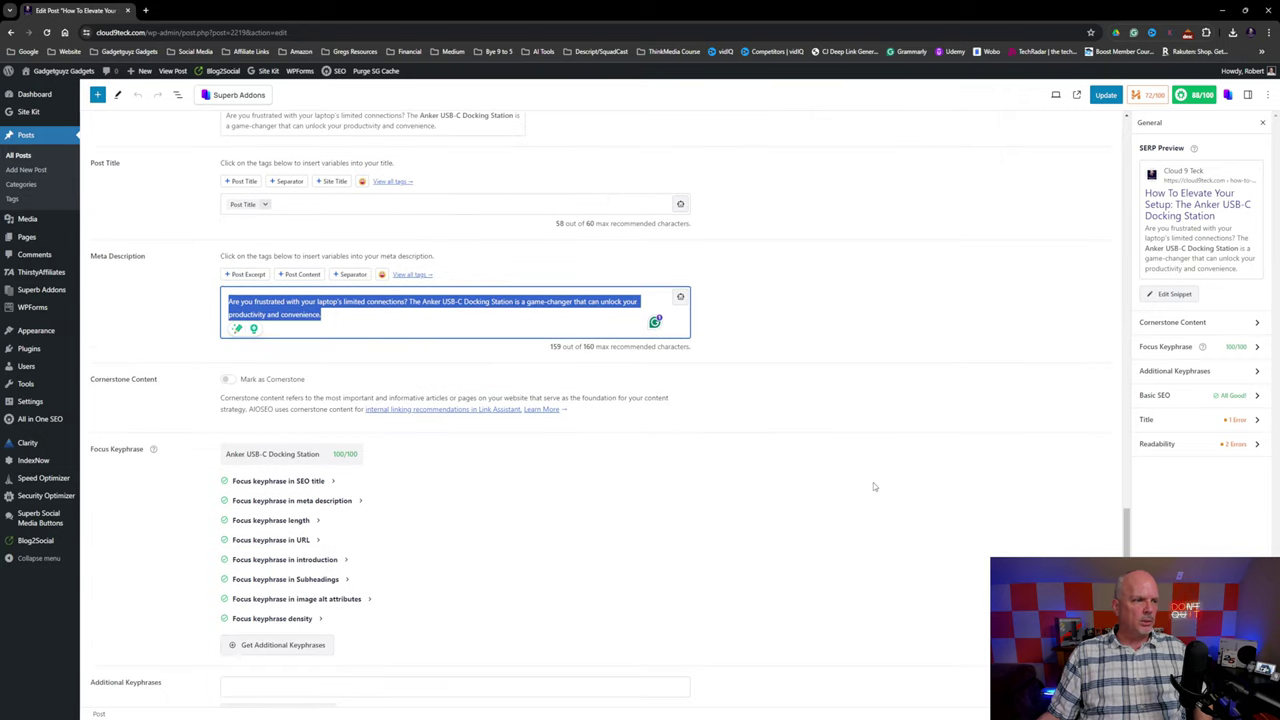
pyautogui.scroll(-1, 873, 487)
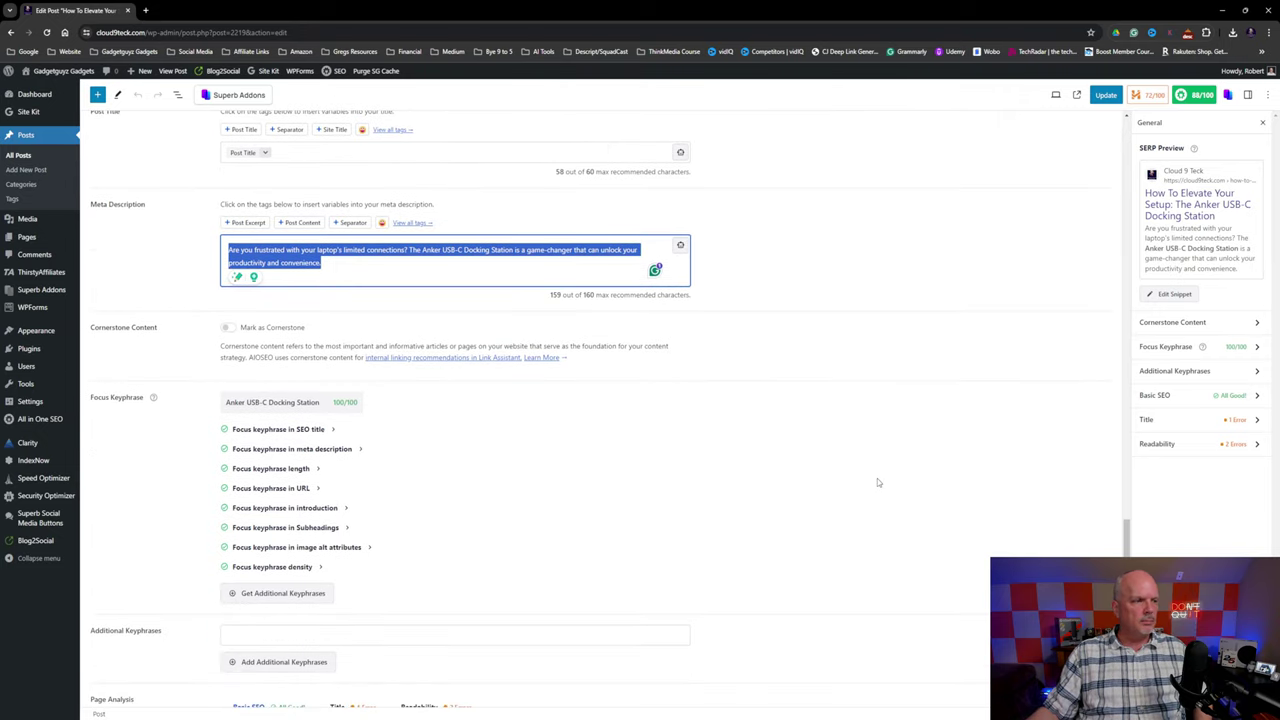
pyautogui.scroll(-1, 379, 375)
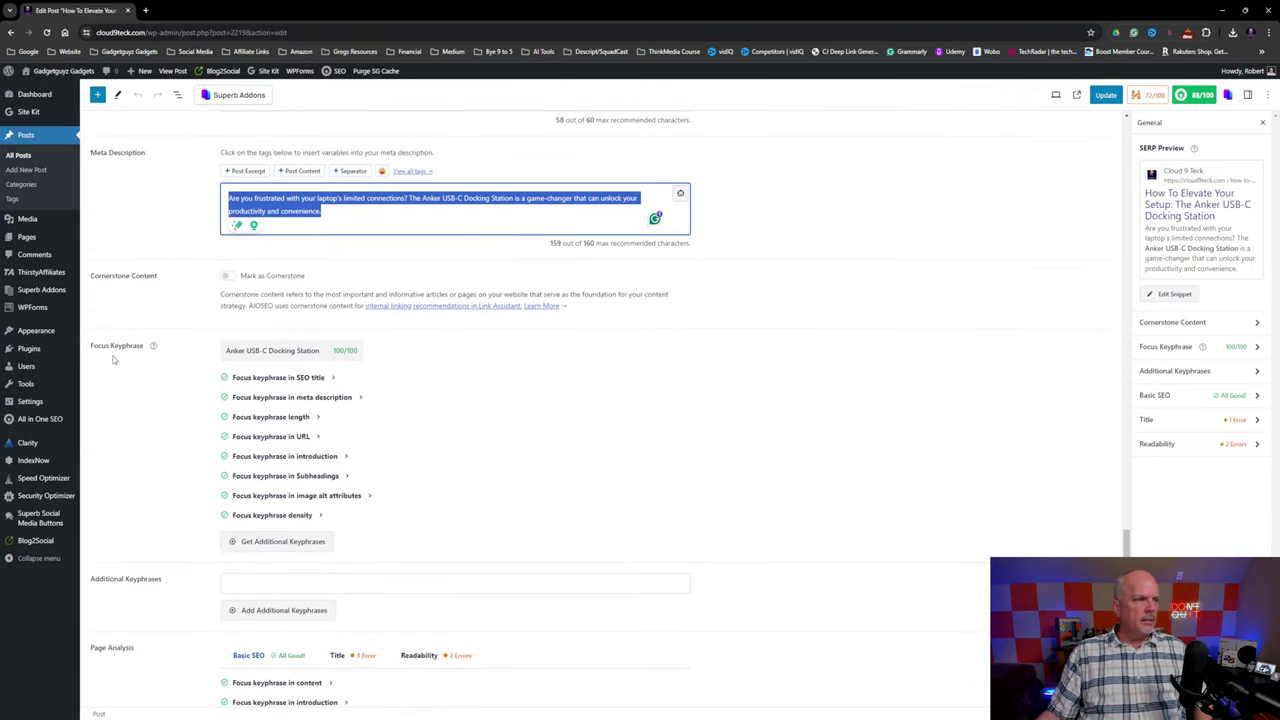
pyautogui.scroll(-1, 444, 391)
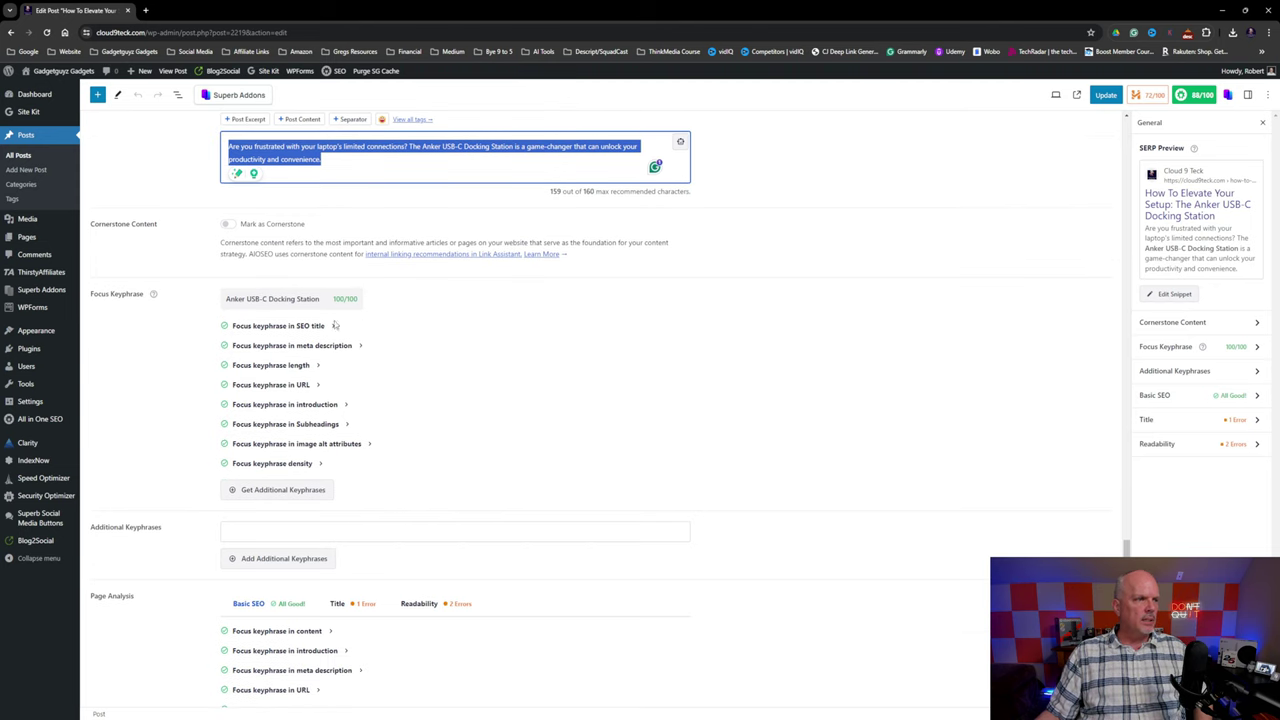
pyautogui.scroll(-3, 608, 461)
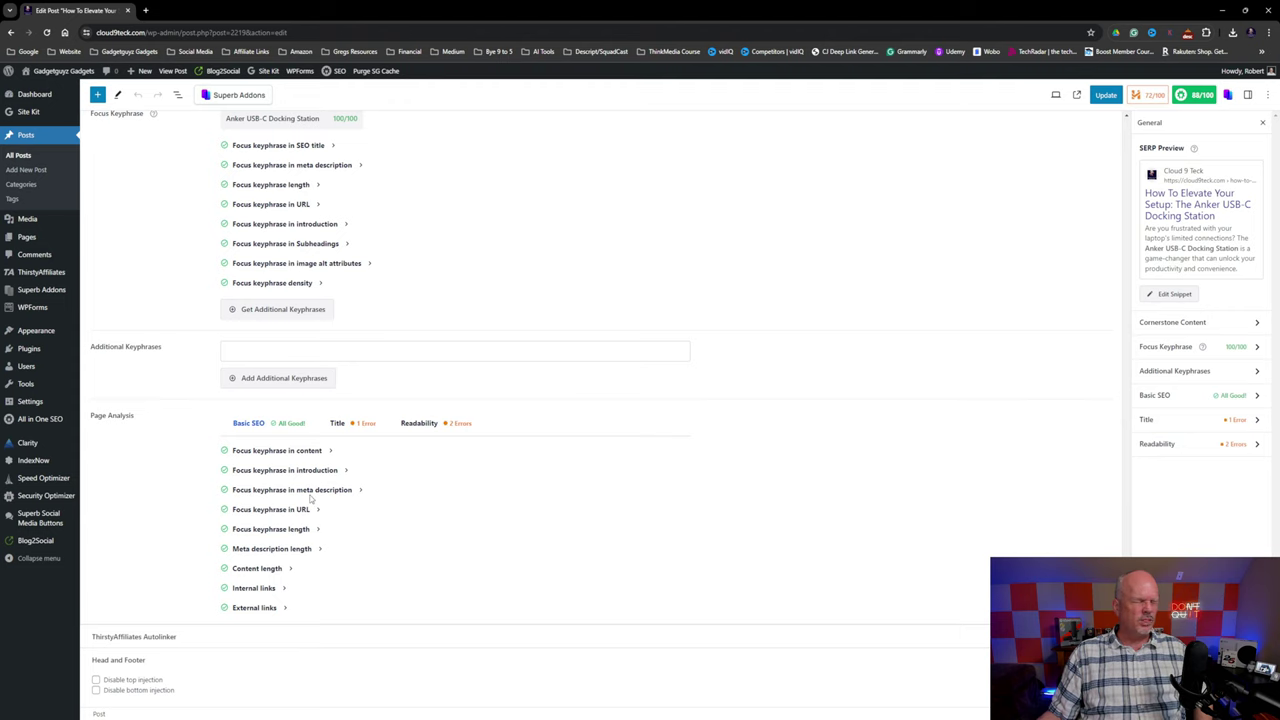
# Compare the Title, Readability and Basic SEO results in the AIOSEO page analysis of the Anker post.
pyautogui.click(366, 428)
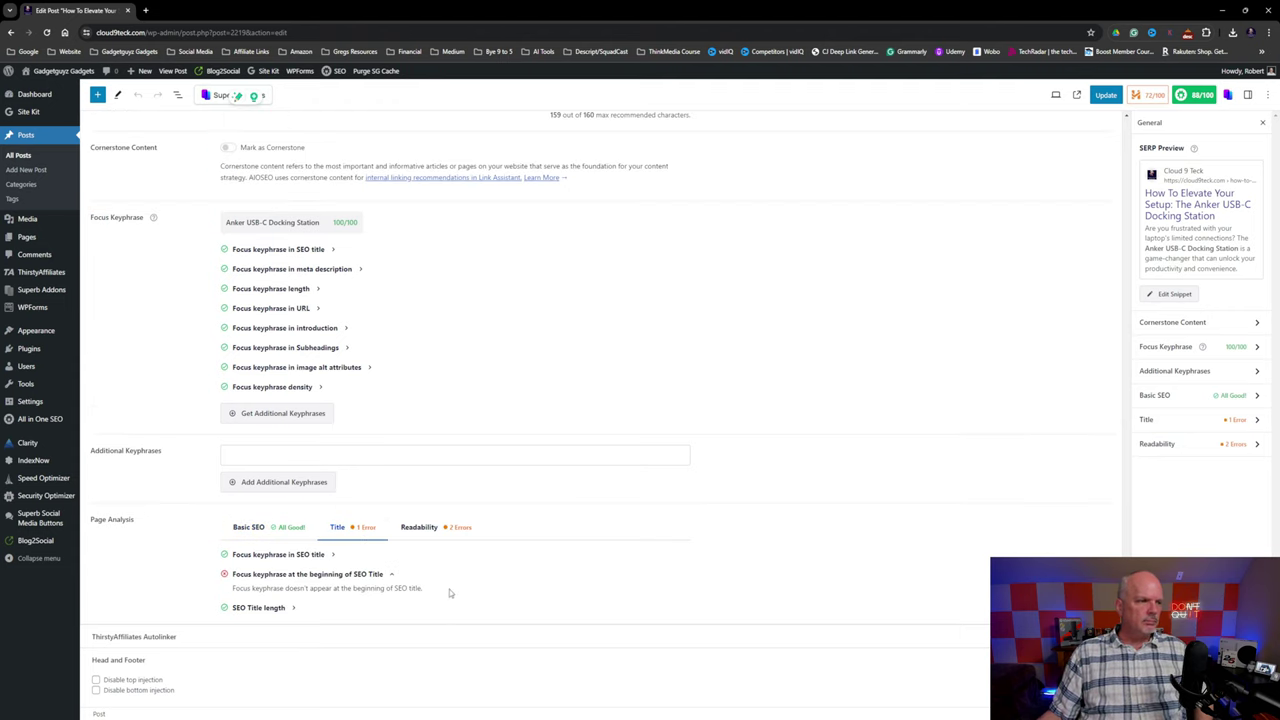
pyautogui.click(422, 527)
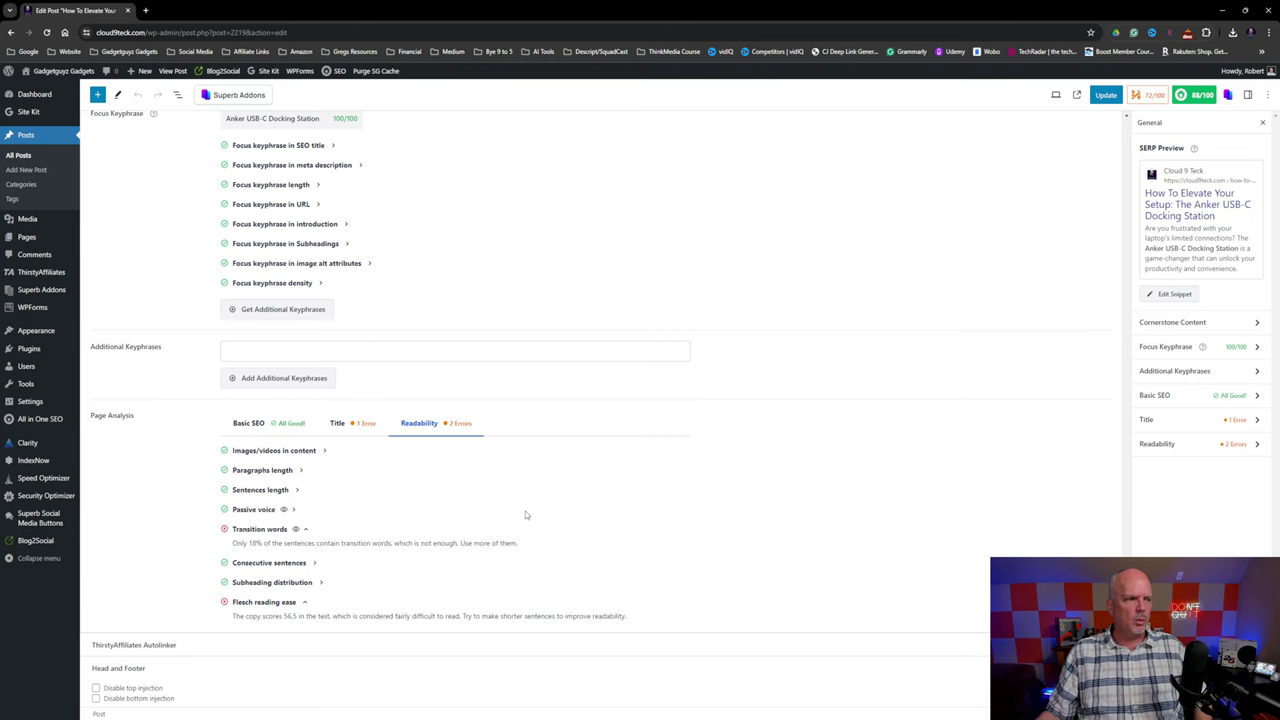
pyautogui.click(250, 423)
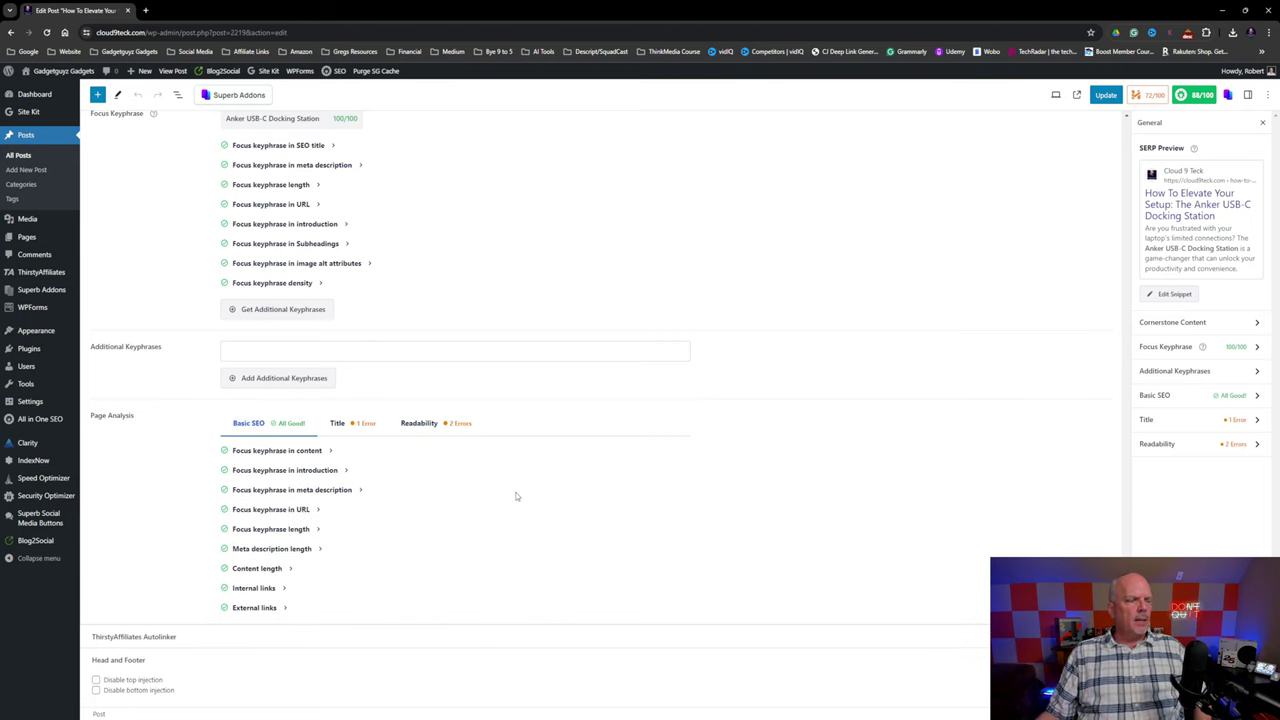
pyautogui.scroll(3, 516, 500)
pyautogui.scroll(-3, 516, 500)
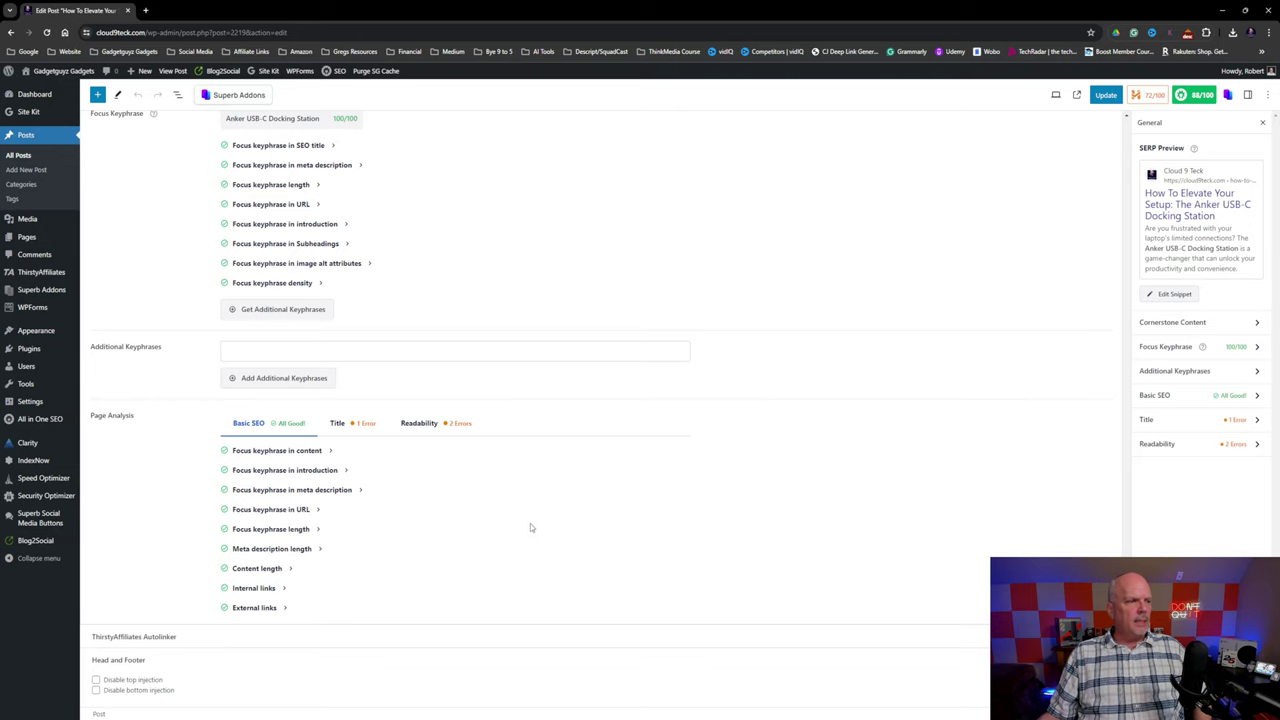
pyautogui.scroll(10, 530, 525)
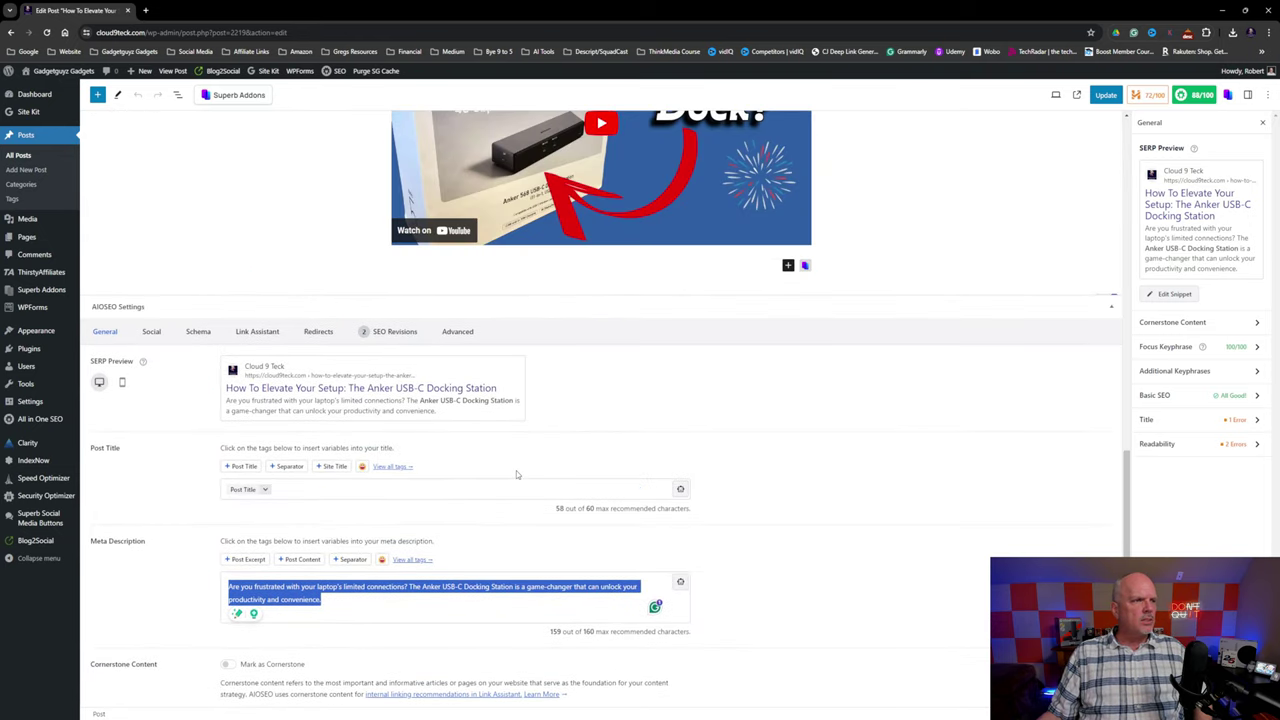
# Show the AIOSEO social settings of the Anker post and examine its Facebook preview and title field.
pyautogui.click(158, 336)
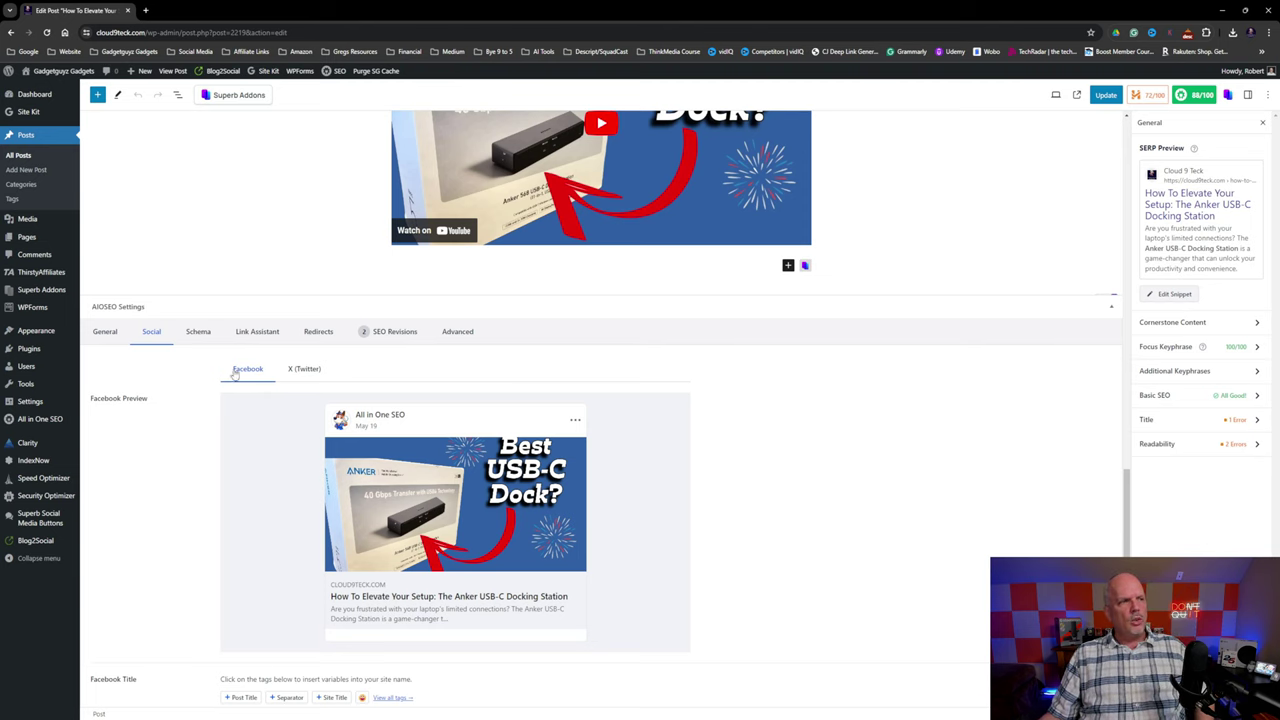
pyautogui.scroll(-1, 185, 477)
pyautogui.scroll(-1, 186, 477)
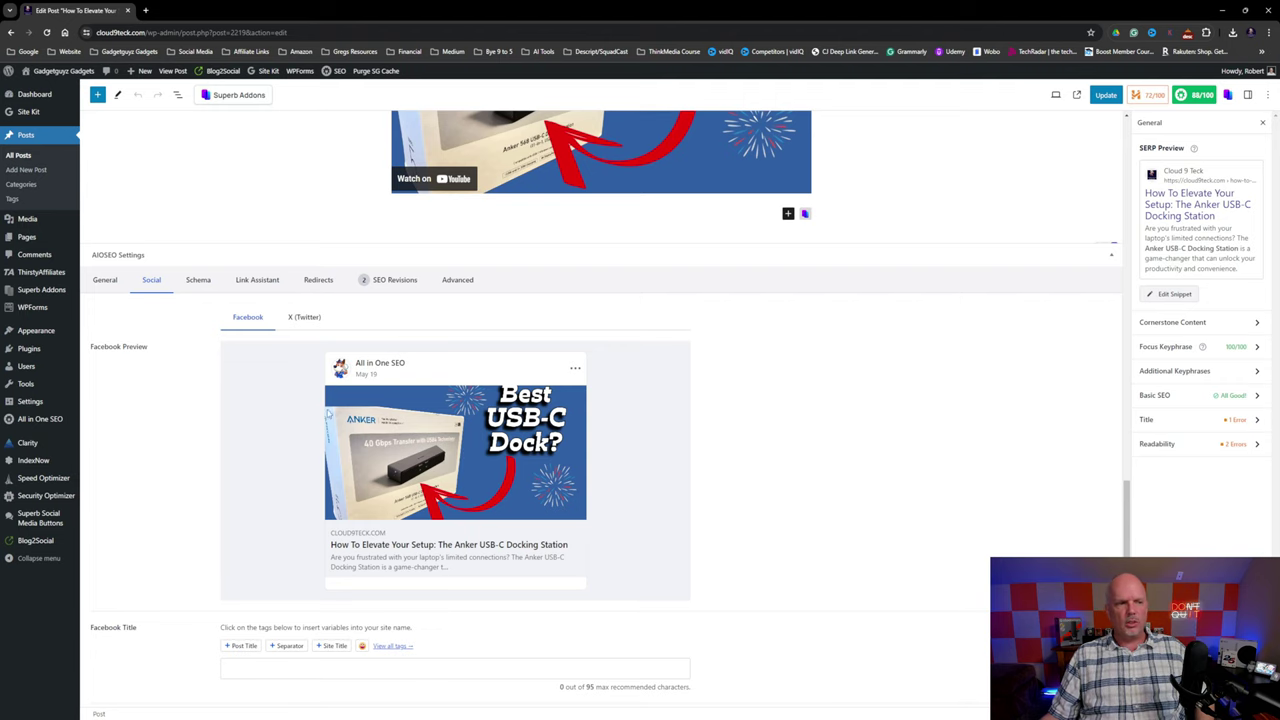
# Look through the Link Assistant, Redirects, Advanced and SEO Revisions sections of the post's AIOSEO settings.
pyautogui.click(256, 281)
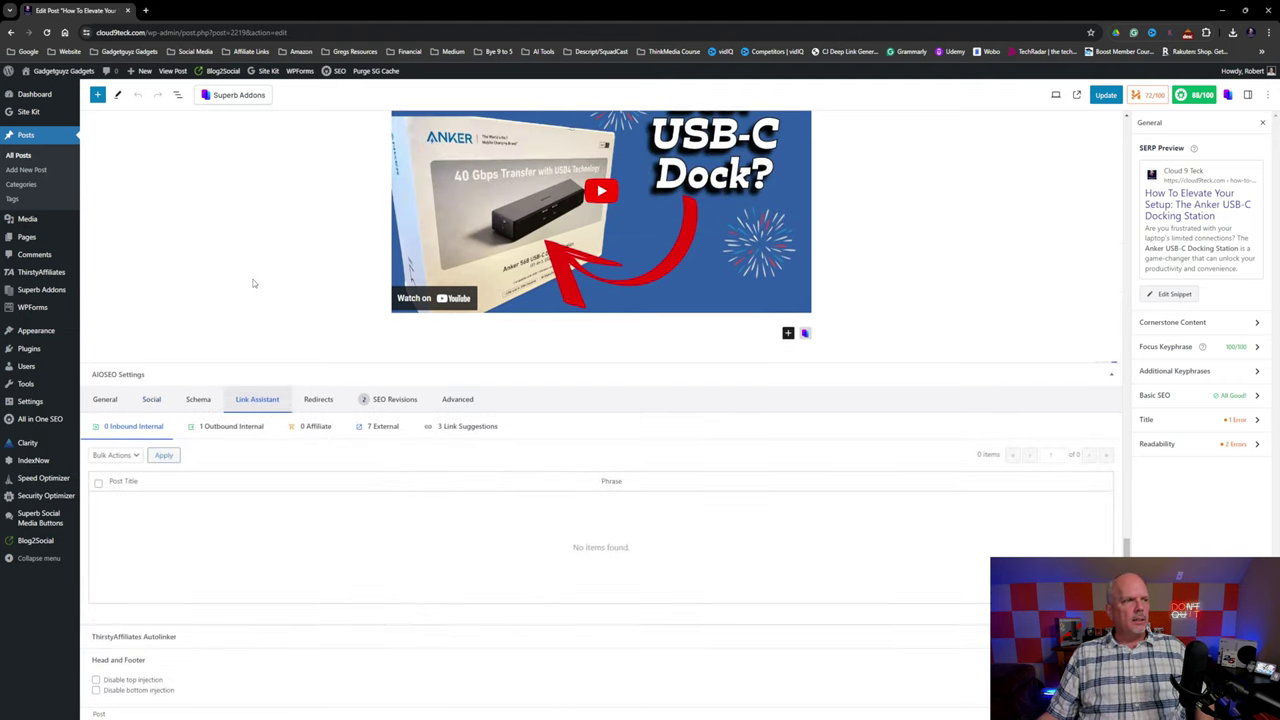
pyautogui.click(318, 400)
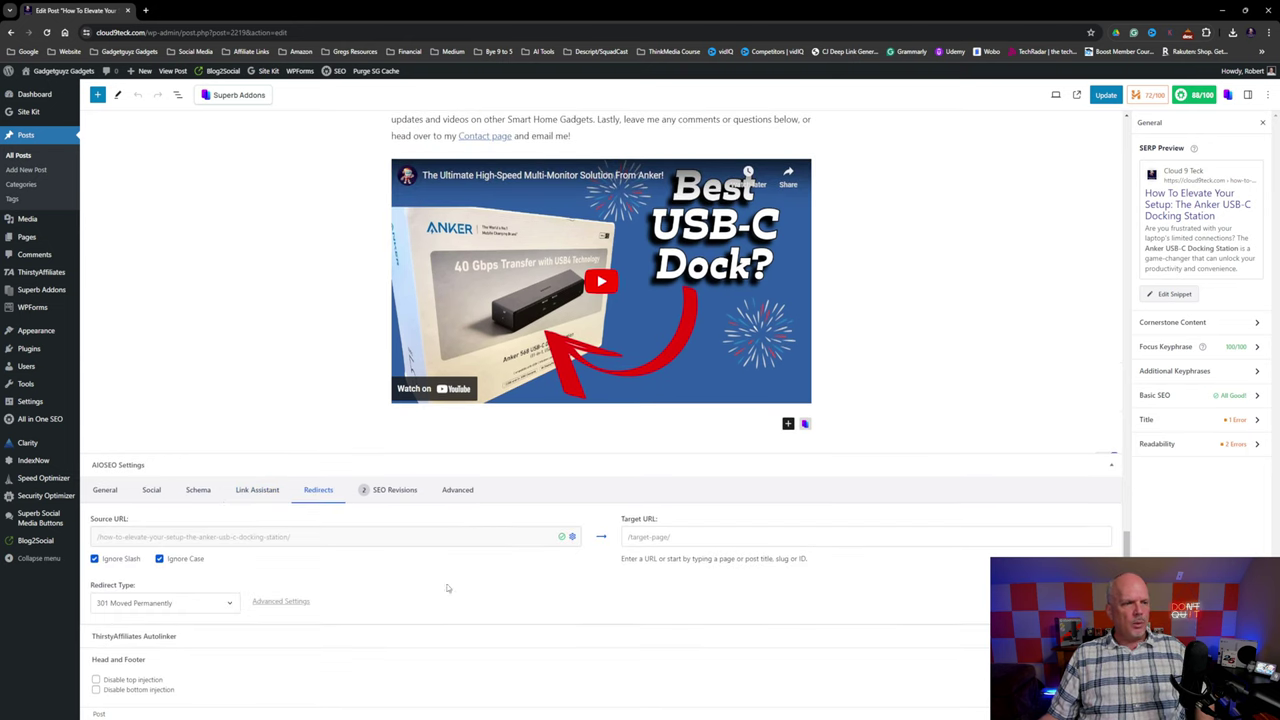
pyautogui.click(457, 489)
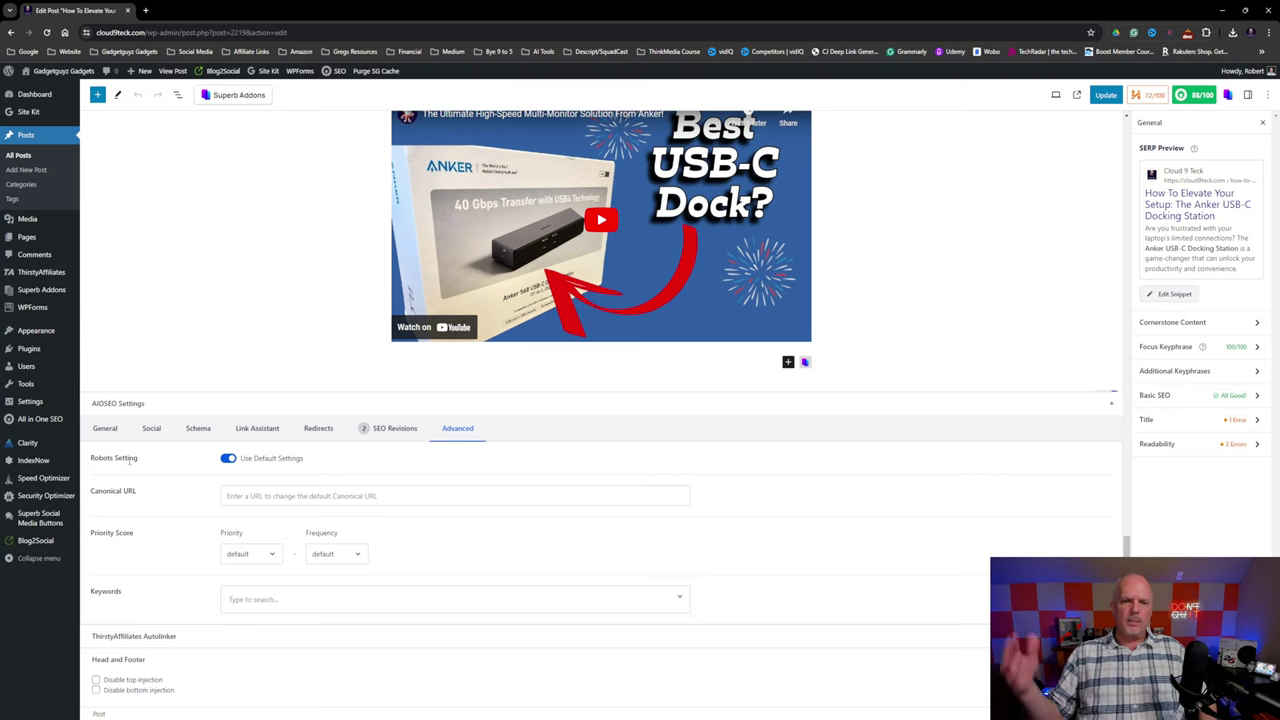
pyautogui.scroll(1, 555, 598)
pyautogui.scroll(-1, 555, 598)
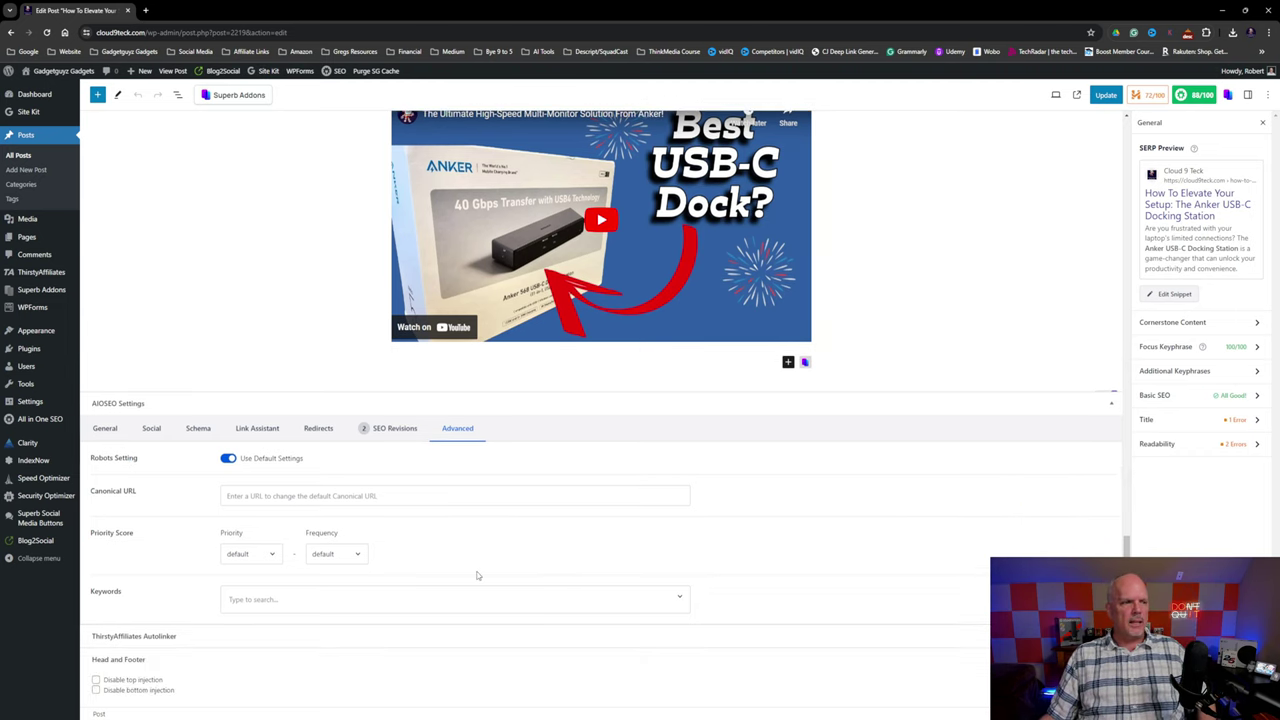
pyautogui.click(384, 430)
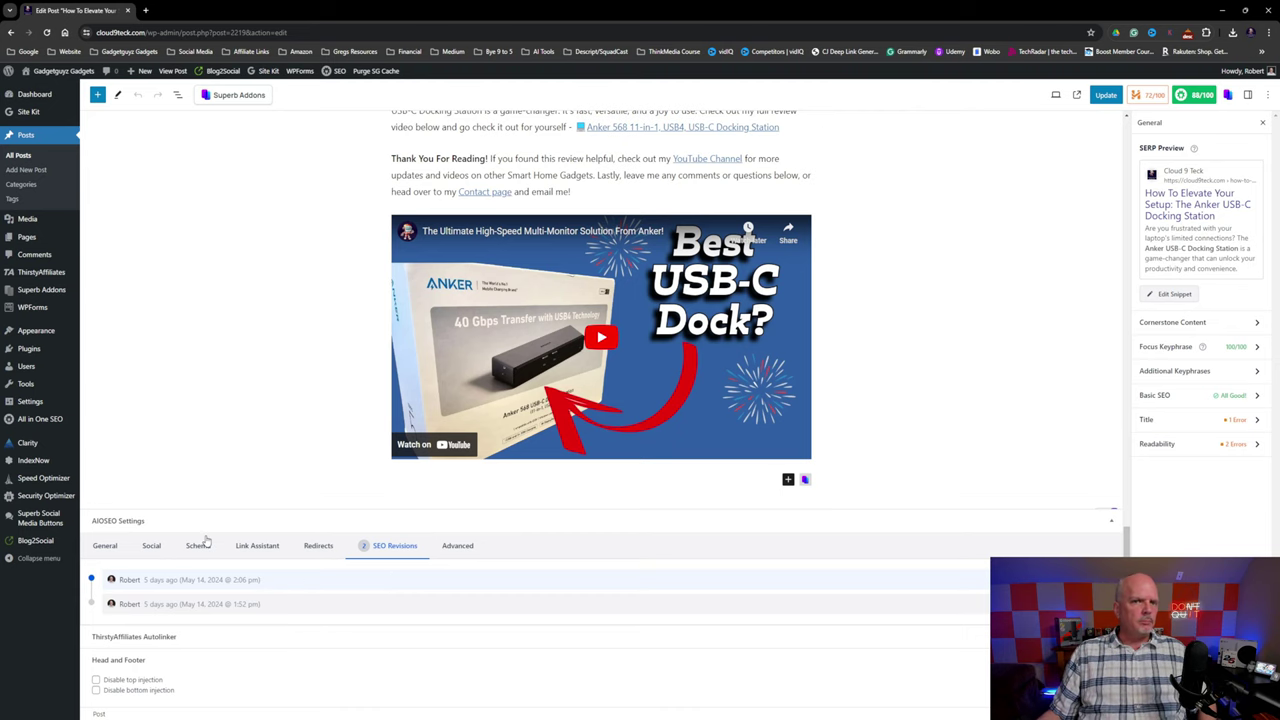
# Return to the General AIOSEO settings and review the SERP preview, post title and meta description.
pyautogui.click(151, 545)
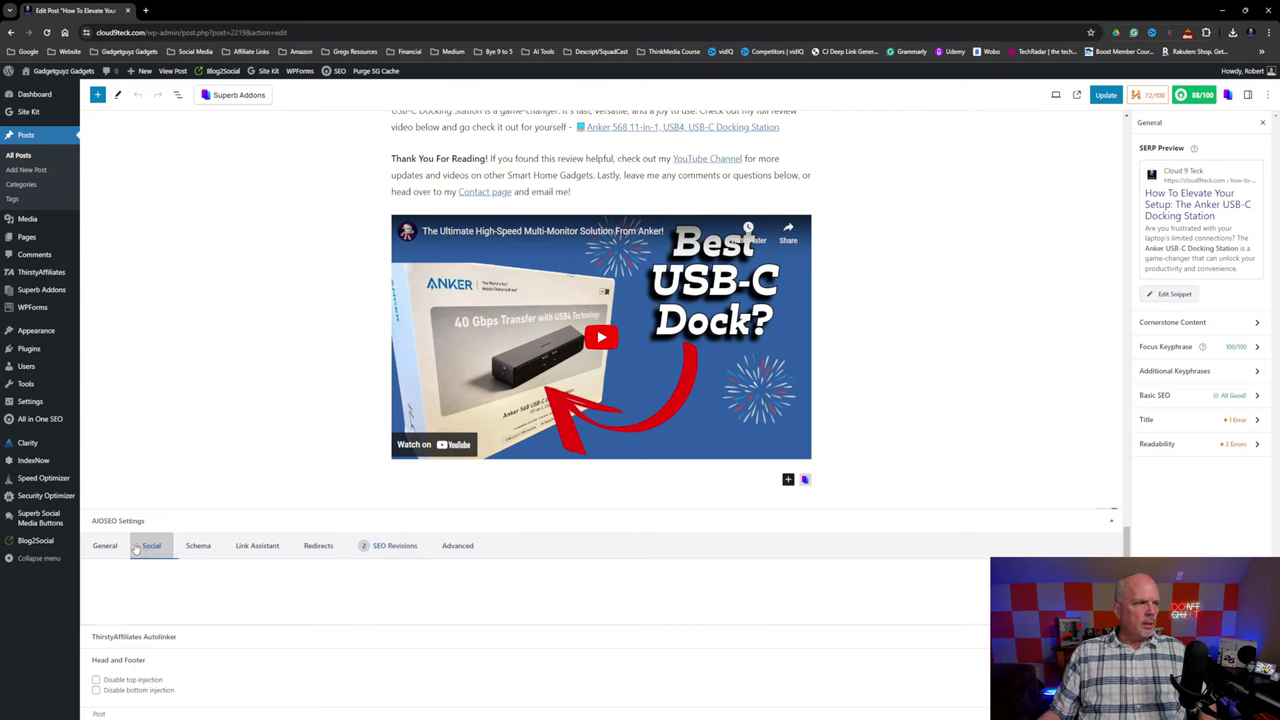
pyautogui.scroll(-1, 137, 529)
pyautogui.click(101, 431)
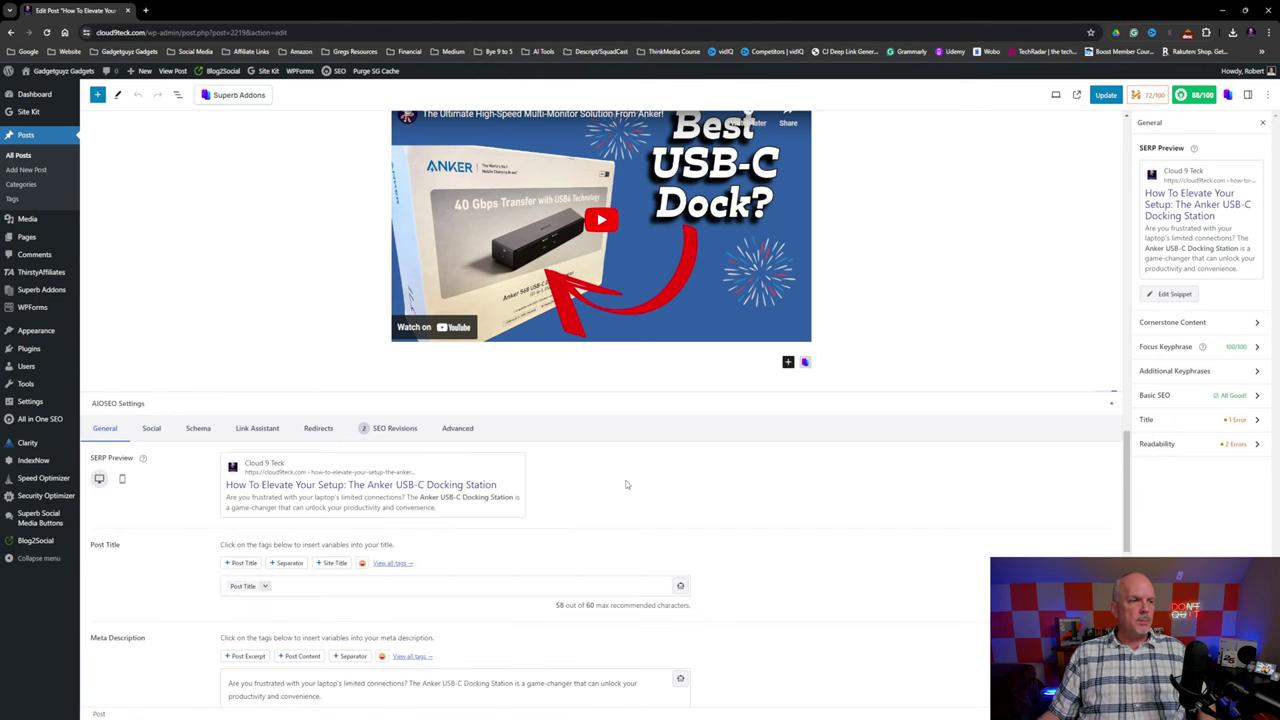
pyautogui.scroll(-1, 640, 488)
pyautogui.scroll(-1, 655, 495)
pyautogui.scroll(3, 700, 540)
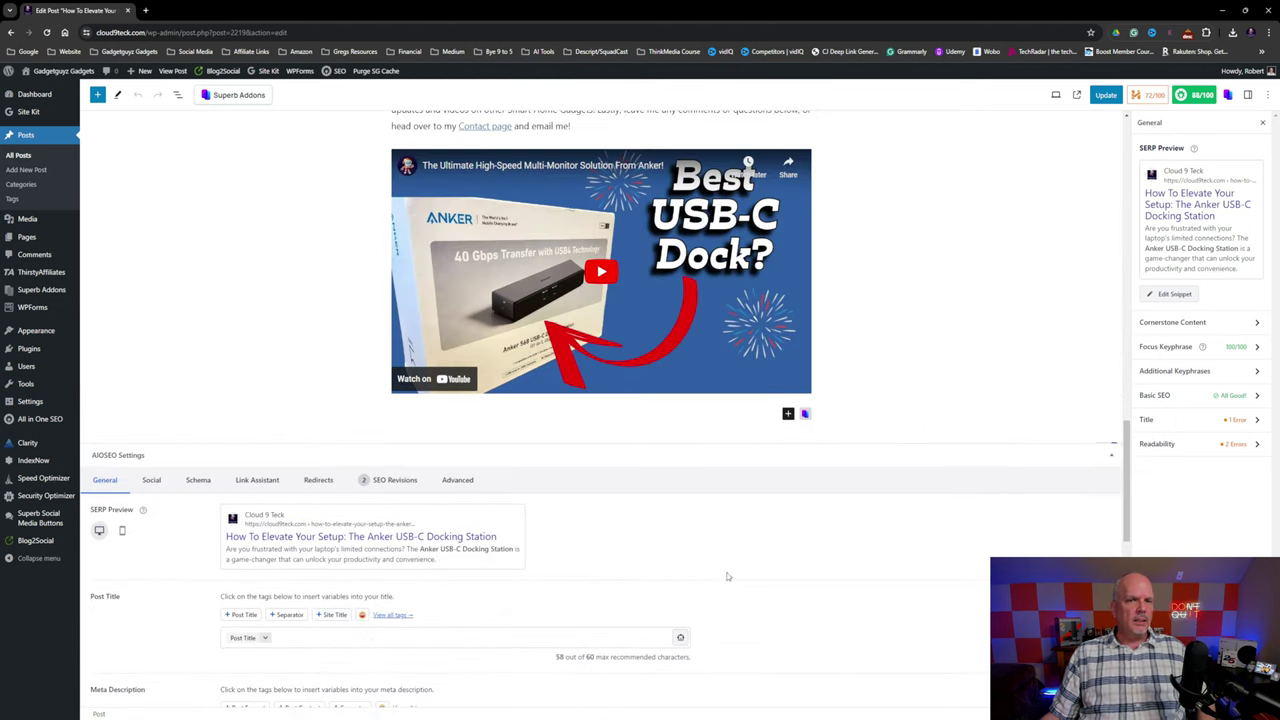
pyautogui.scroll(2, 979, 398)
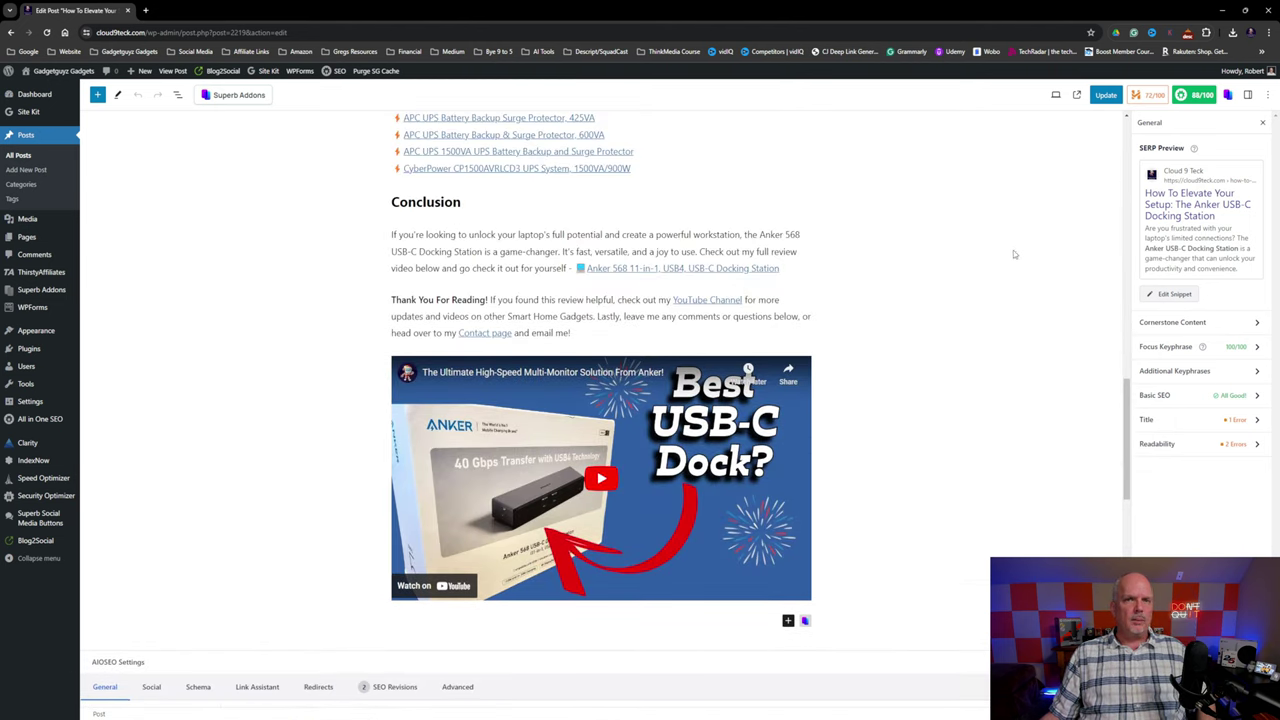
# Review the SERP preview and focus keyphrase checks in the AIOSEO score details of the Anker post.
pyautogui.click(1193, 97)
pyautogui.click(1195, 96)
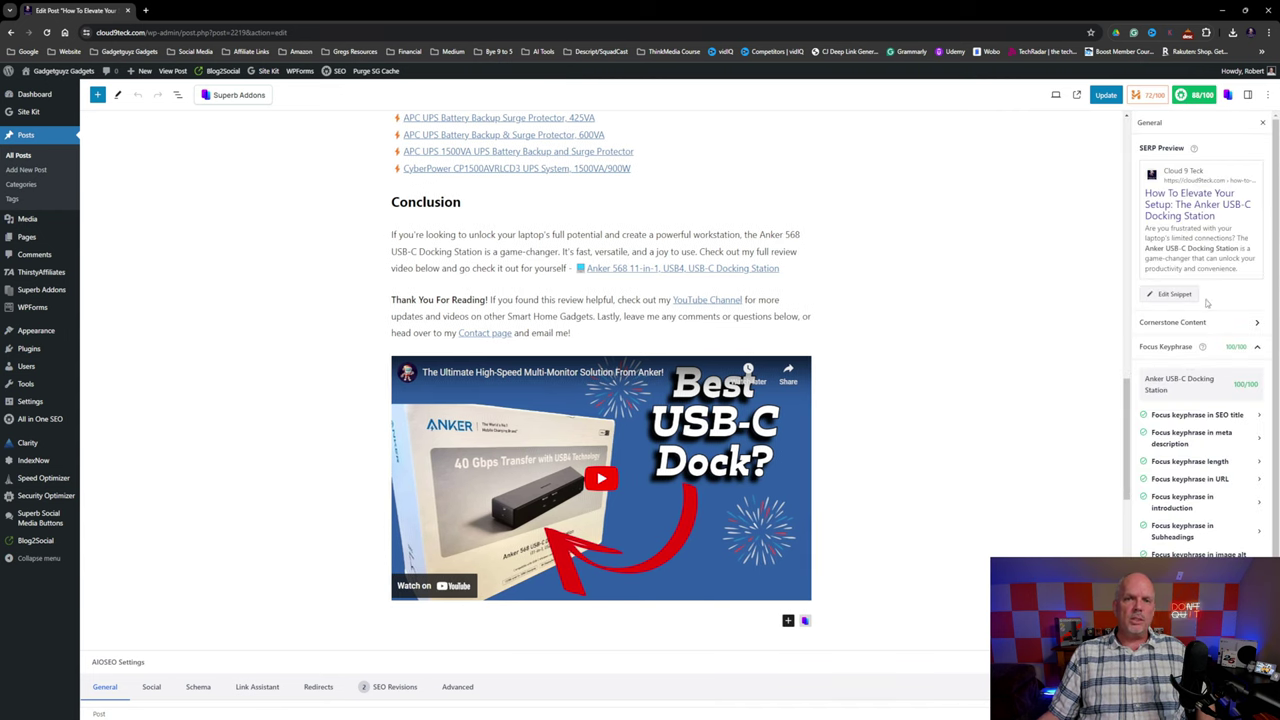
pyautogui.scroll(-1, 1206, 305)
pyautogui.moveTo(1205, 304)
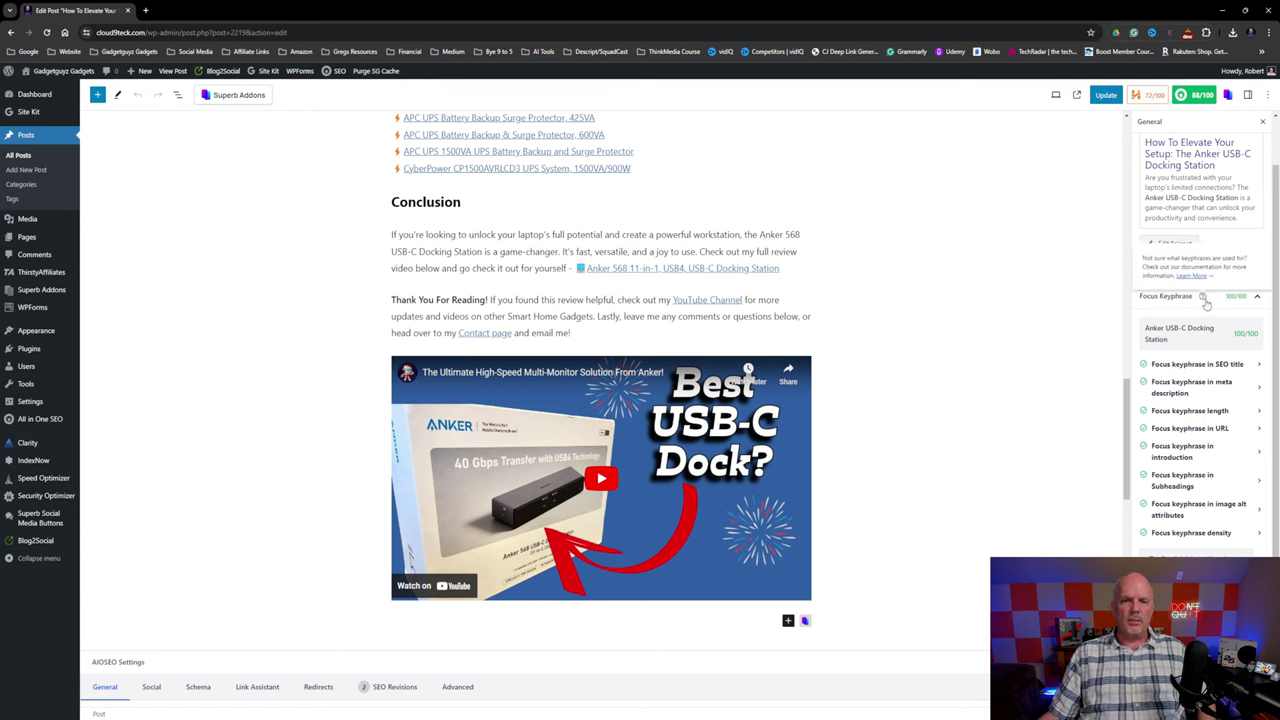
pyautogui.scroll(1, 1210, 220)
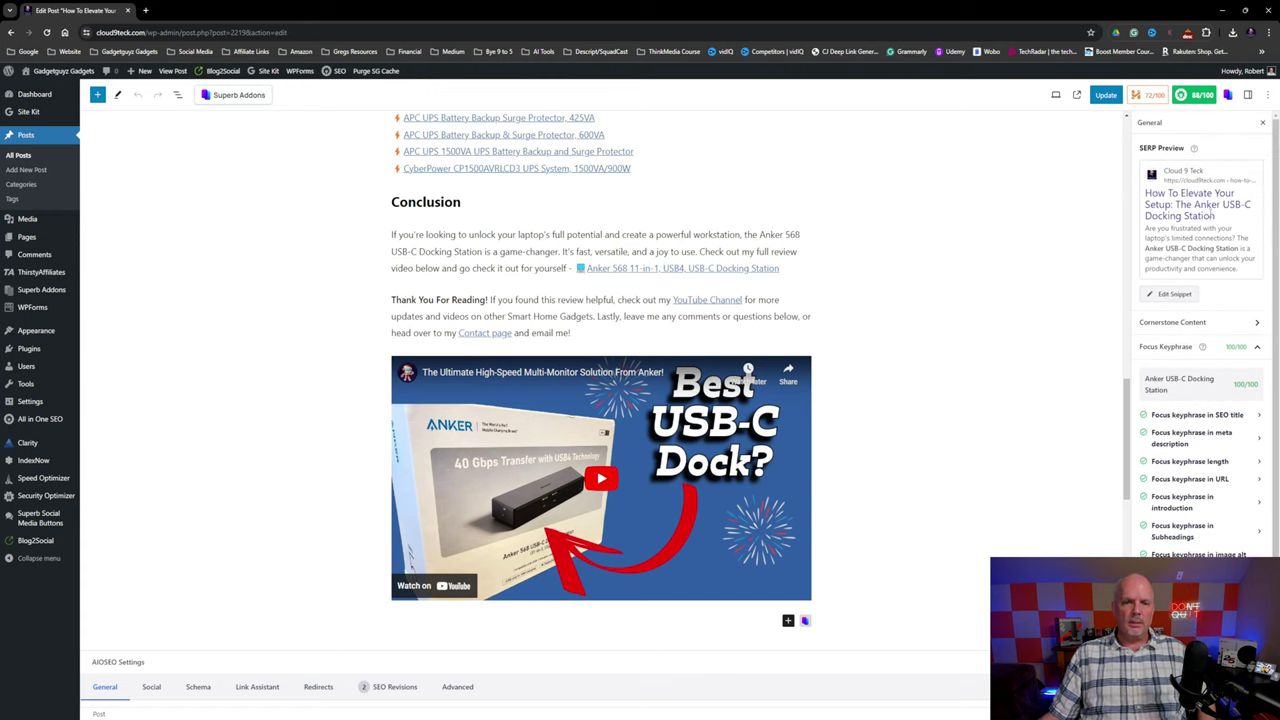
# Show the general post settings and review the publishing summary, AIOSEO results and tags of the Anker post.
pyautogui.click(1247, 95)
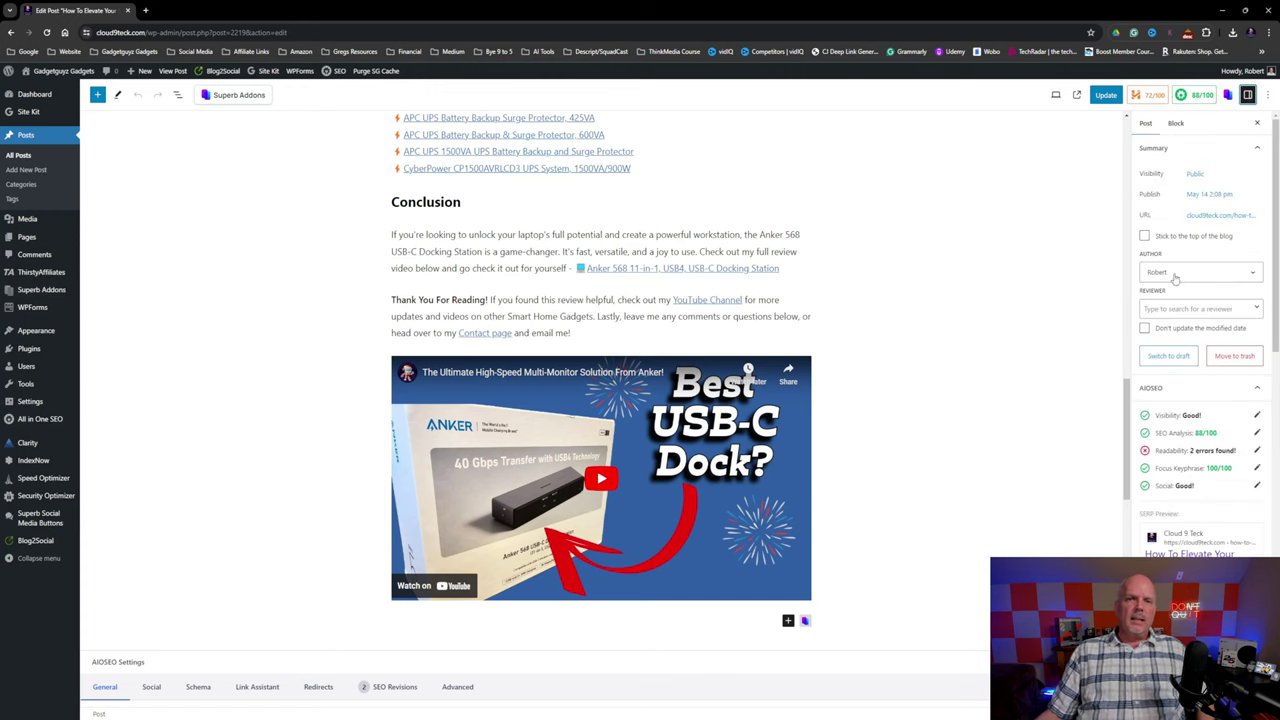
pyautogui.scroll(-4, 1166, 265)
pyautogui.scroll(-2, 1183, 277)
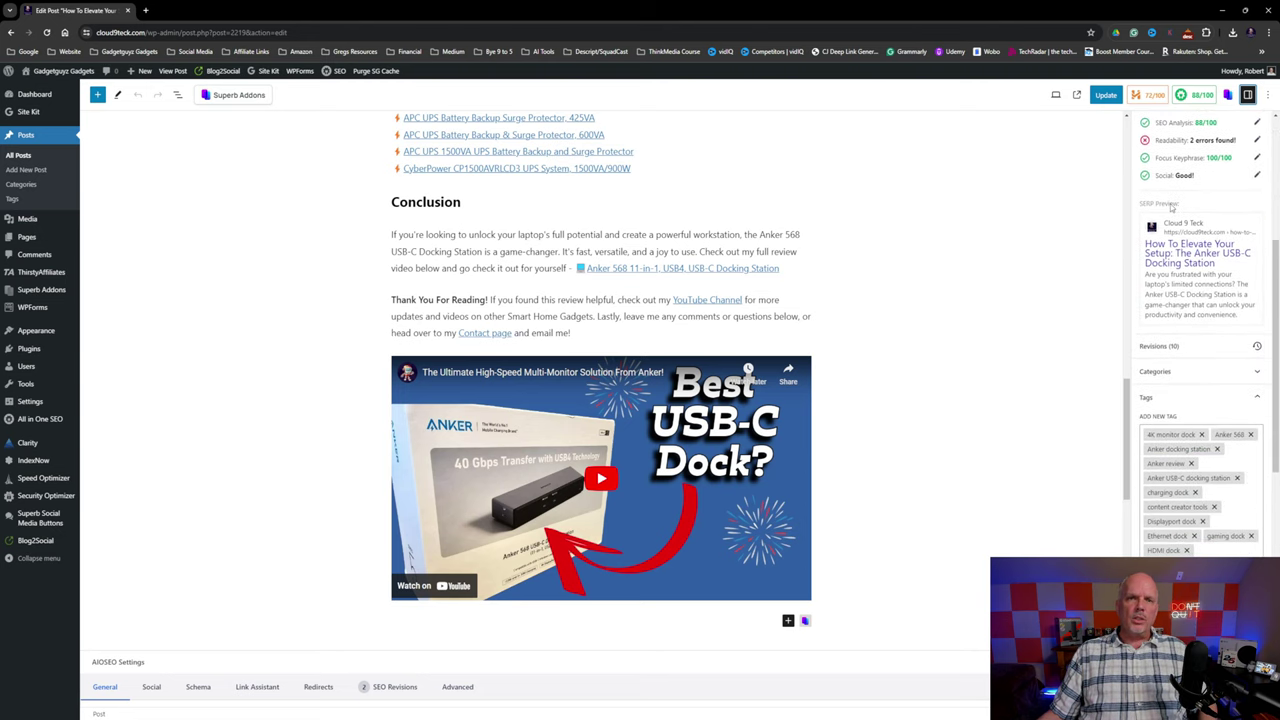
pyautogui.scroll(5, 1165, 210)
pyautogui.scroll(1, 1162, 196)
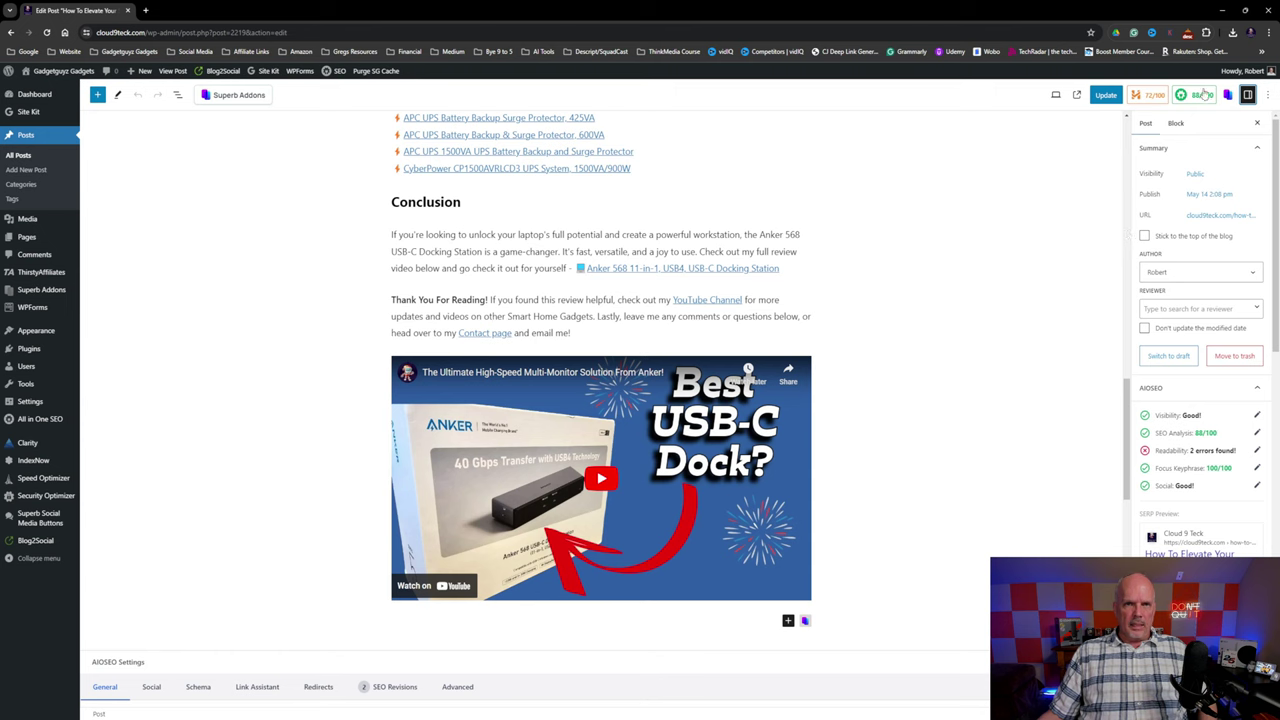
pyautogui.scroll(-1, 1189, 207)
pyautogui.scroll(-3, 1189, 207)
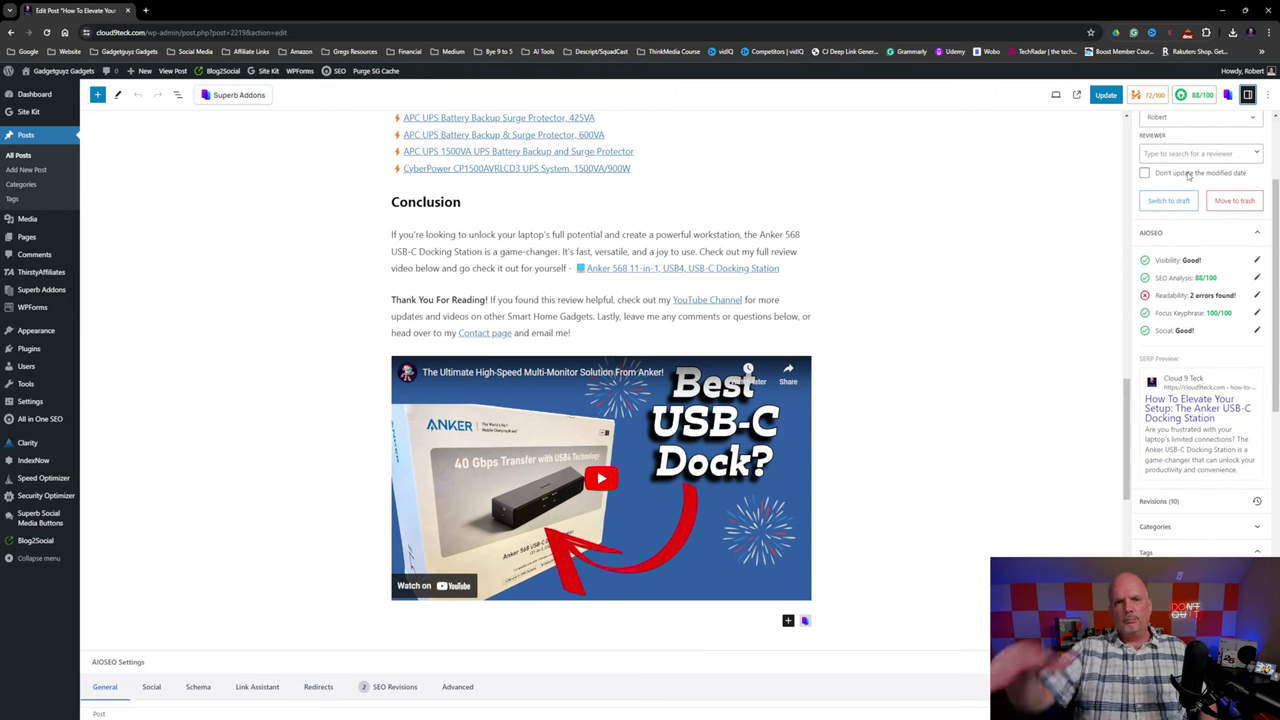
pyautogui.scroll(-5, 1199, 290)
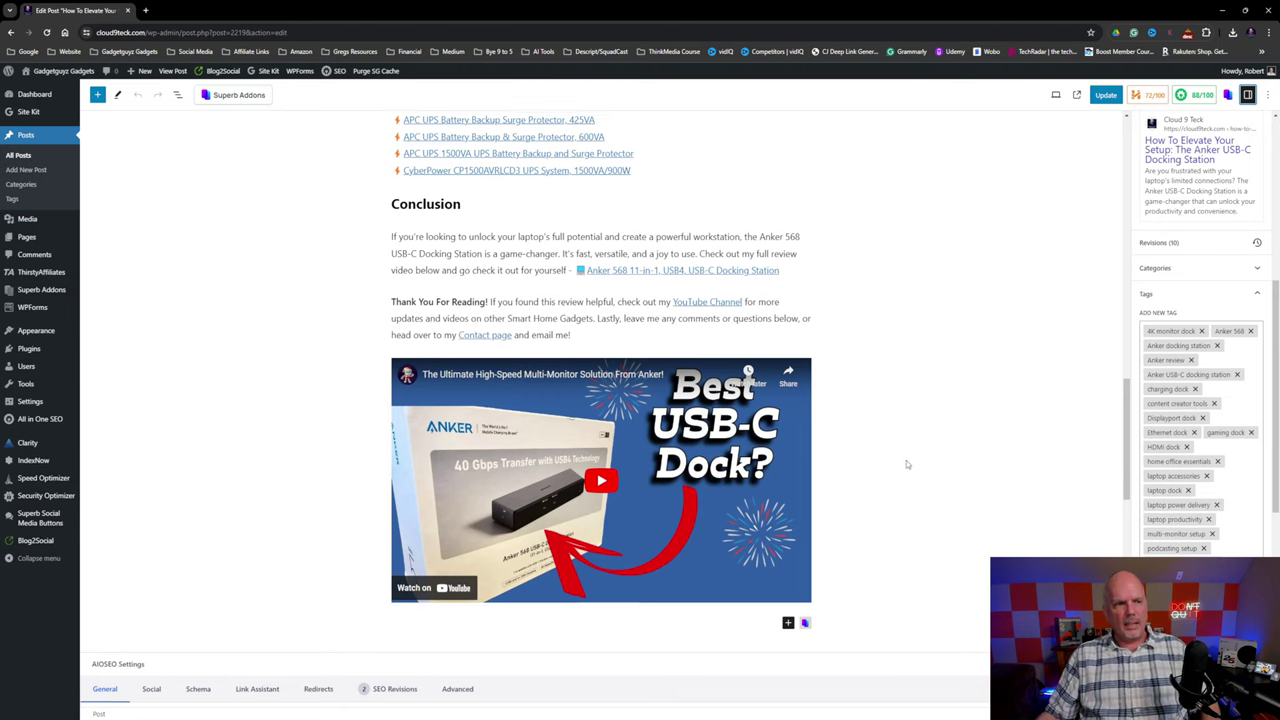
# Open the headline analysis of the post title and examine its word balance, sentiment, headline type and character count.
pyautogui.scroll(8, 906, 470)
pyautogui.scroll(5, 904, 472)
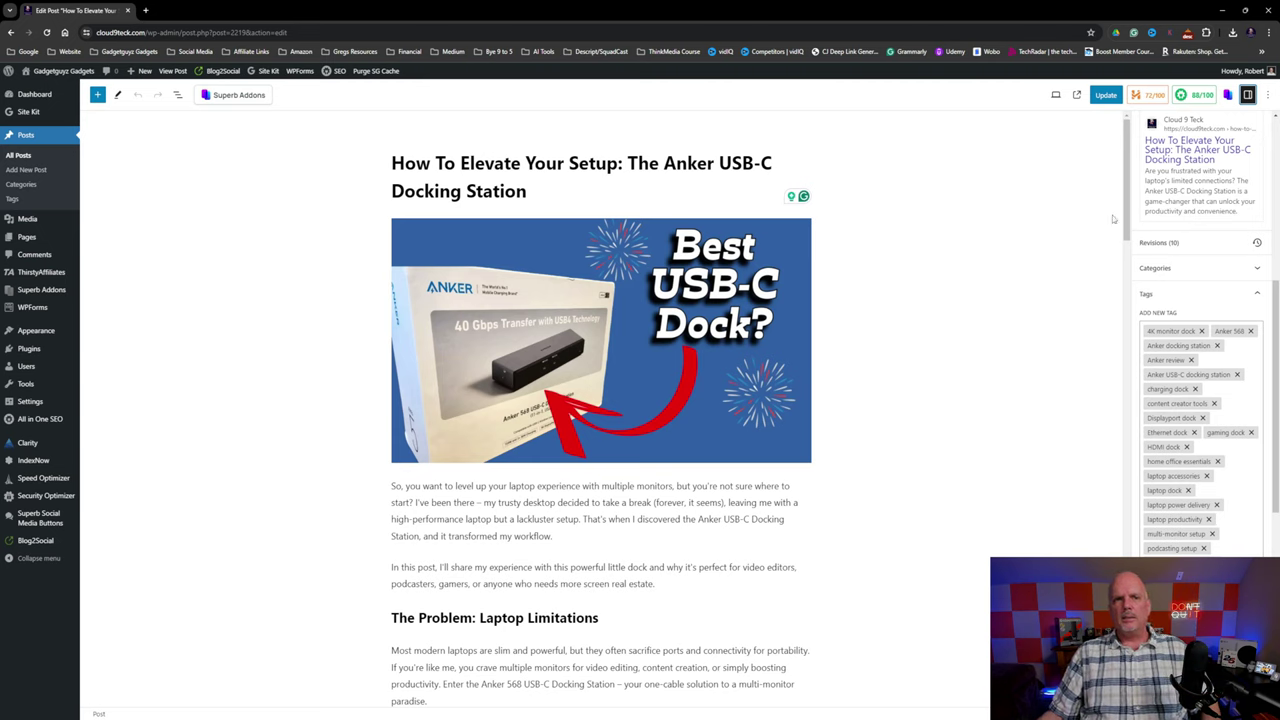
pyautogui.click(1151, 96)
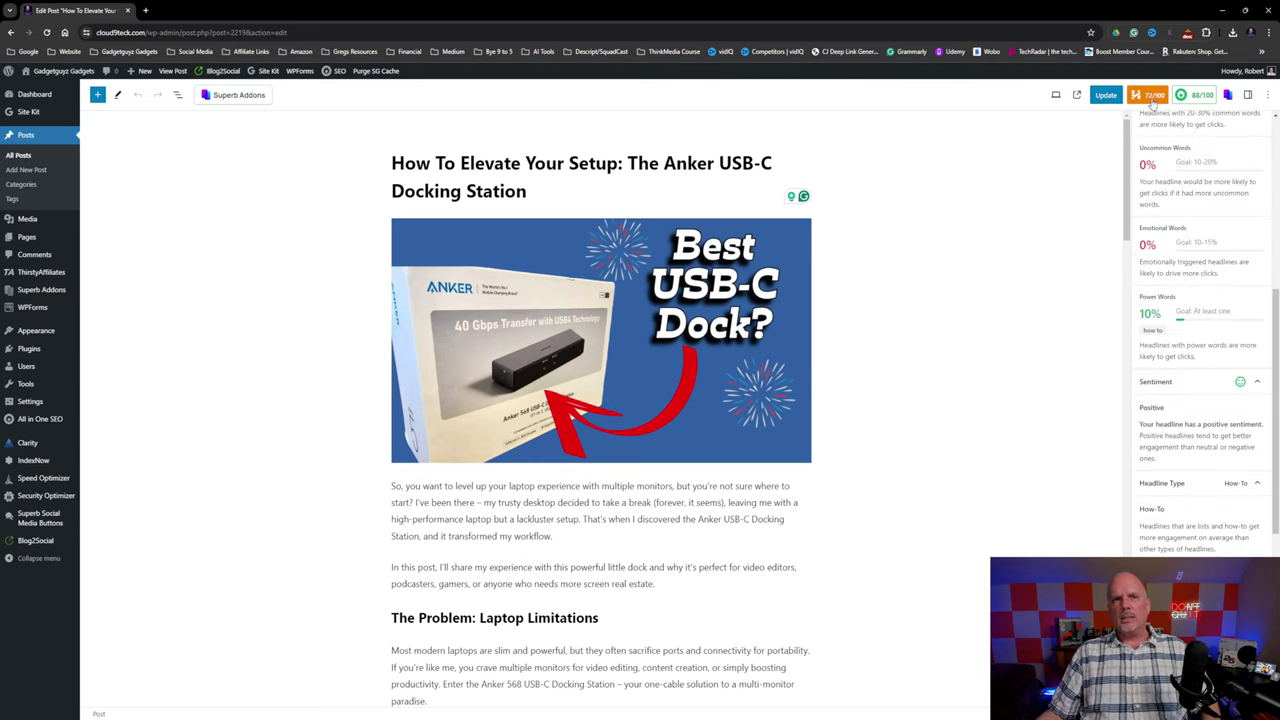
pyautogui.scroll(5, 1193, 378)
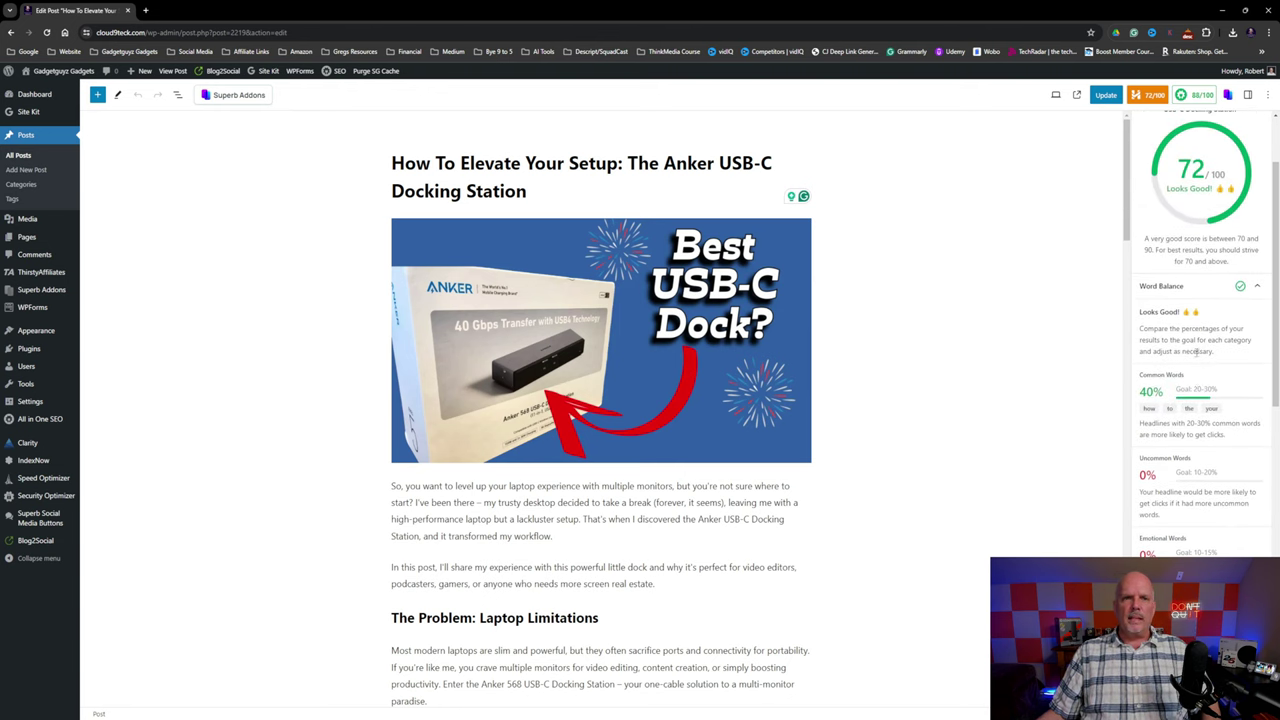
pyautogui.scroll(-2, 1195, 370)
pyautogui.scroll(-4, 1205, 364)
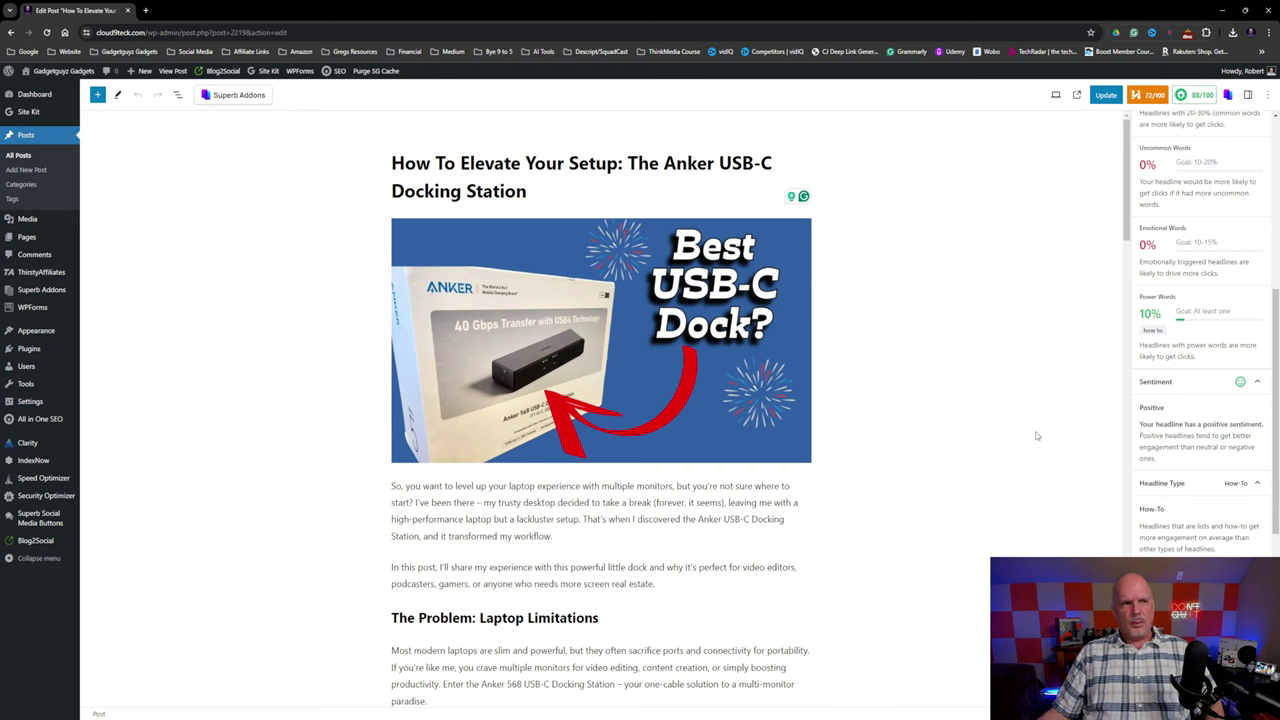
pyautogui.scroll(-3, 1010, 435)
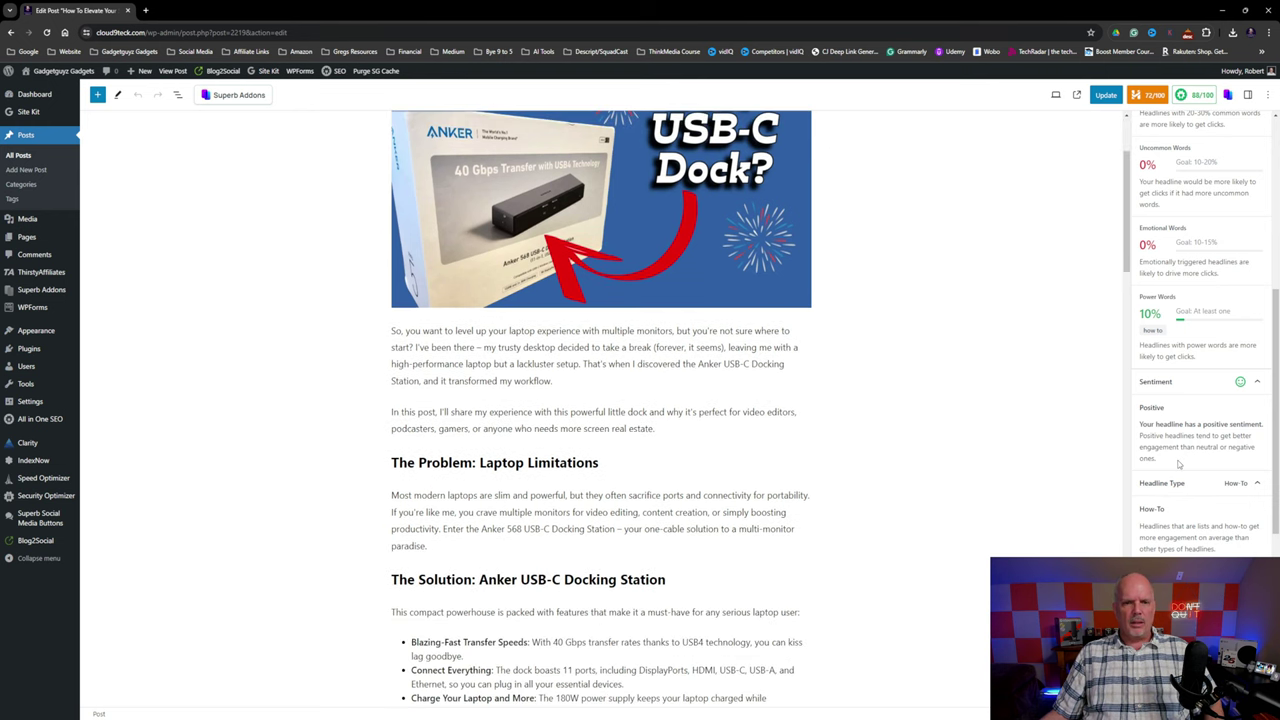
pyautogui.scroll(-4, 1213, 470)
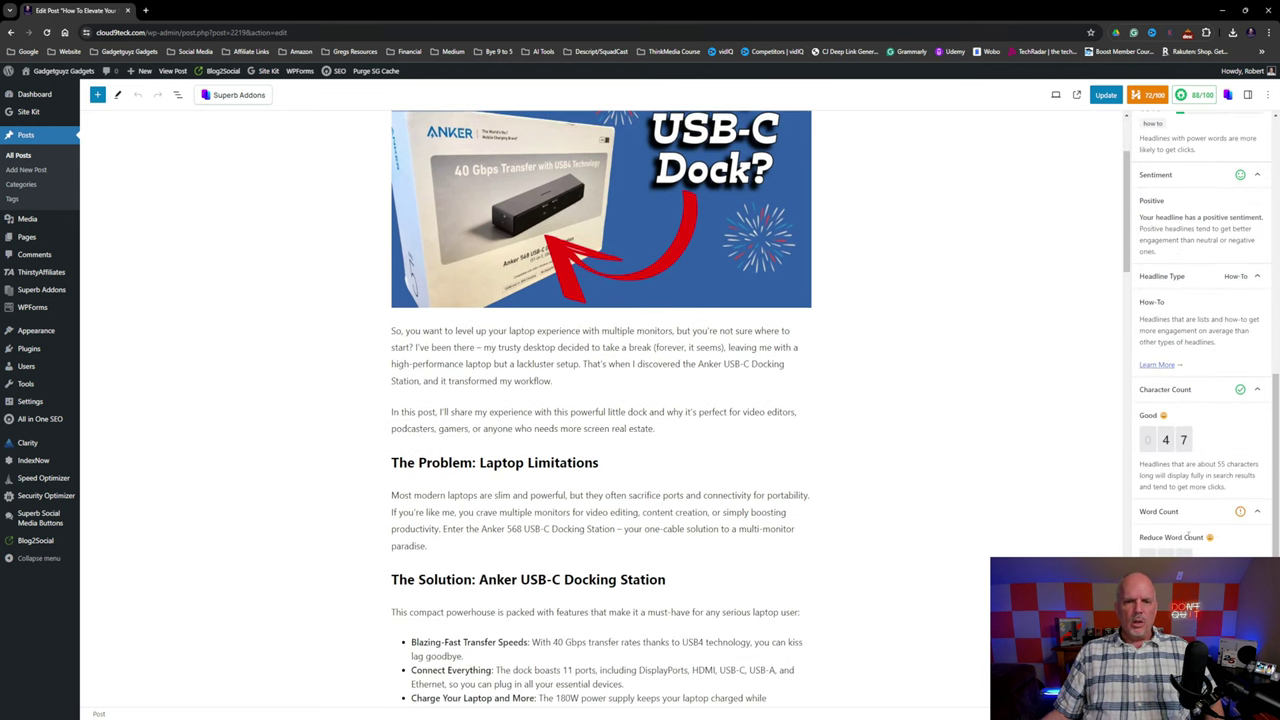